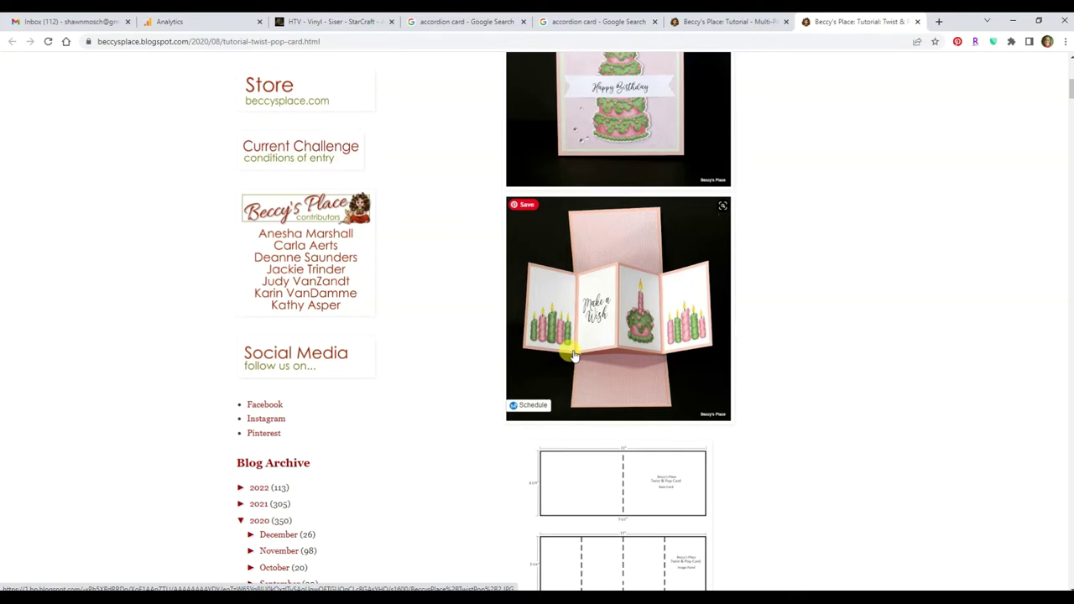
- Scroll the Beccy's Place tutorial down to the Twist & Pop template diagrams and step 1
scroll(797, 370, "down", 3)
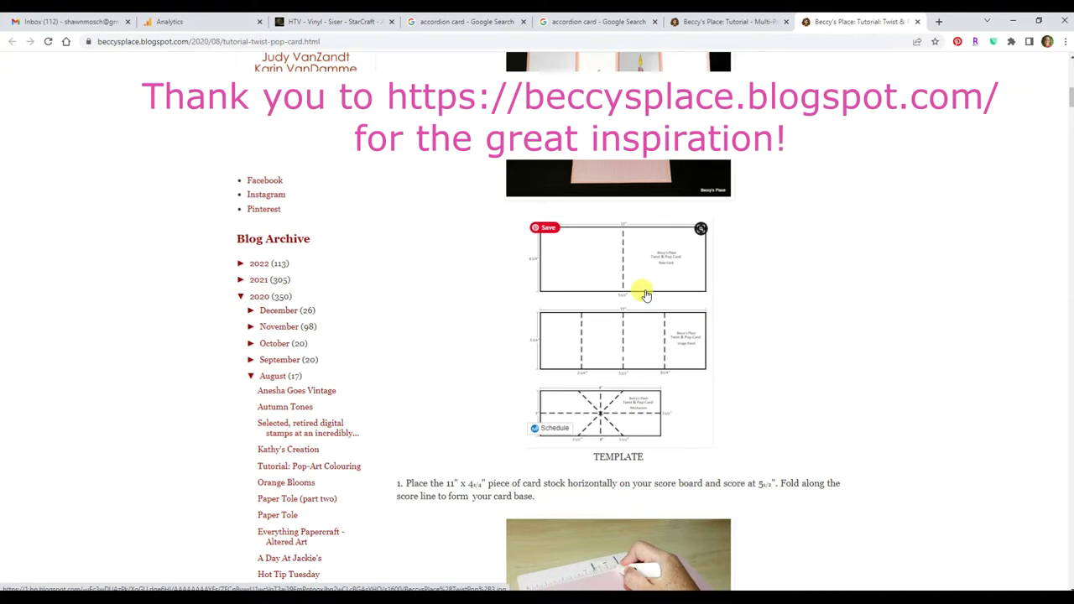
scroll(645, 294, "down", 2)
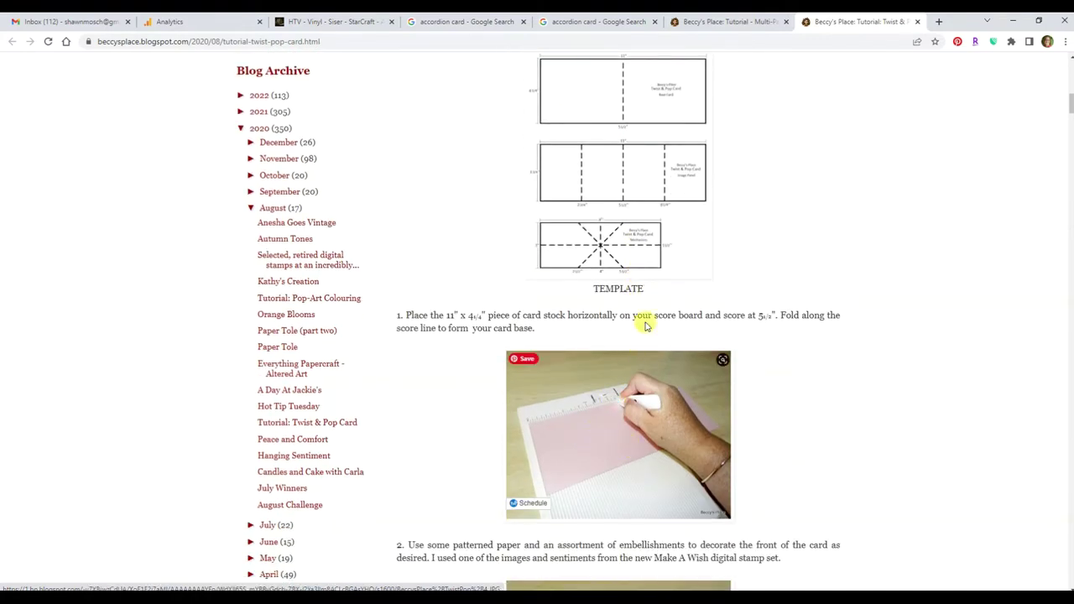
- Enlarge the card template diagram, then switch to the Twist and Pop Card project in Design Space
left_click(682, 195)
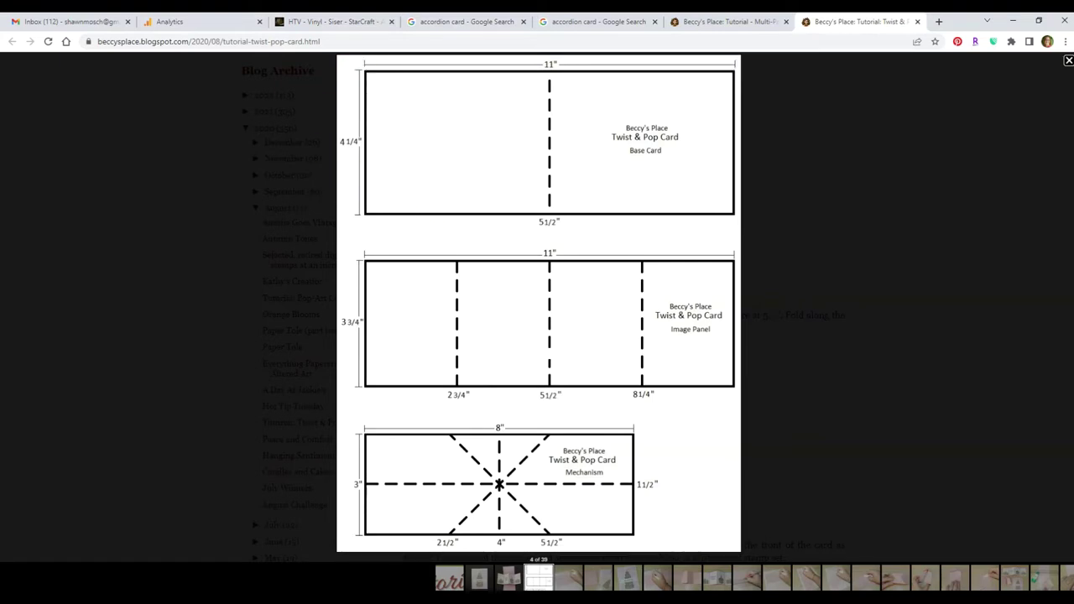
key("alt+Tab")
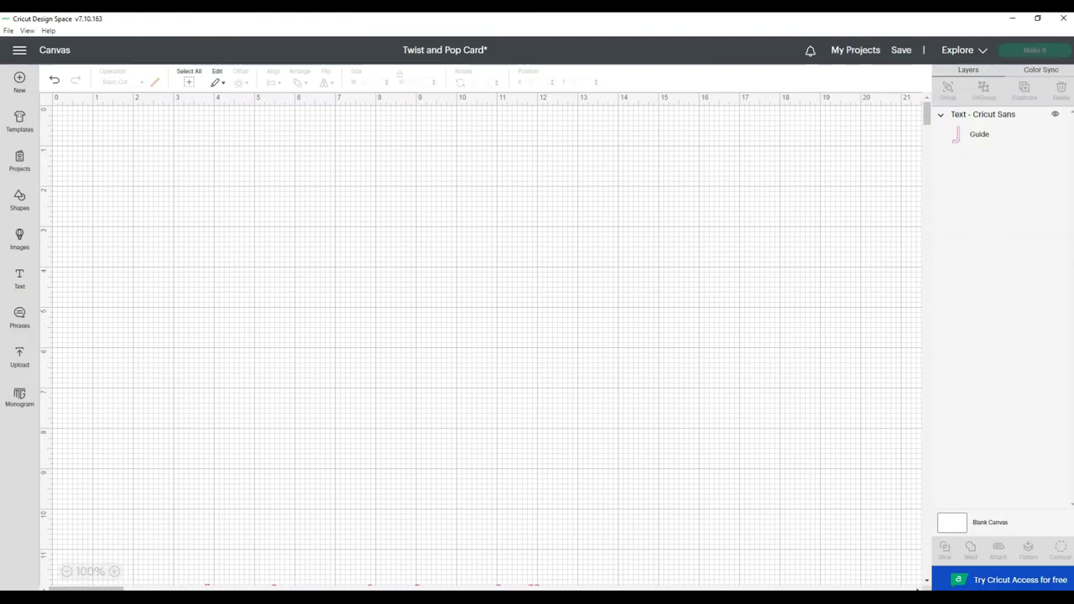
- Add a square, unlock its proportions and resize it to 11 in wide by 4.25 in tall
left_click(17, 204)
left_click(70, 326)
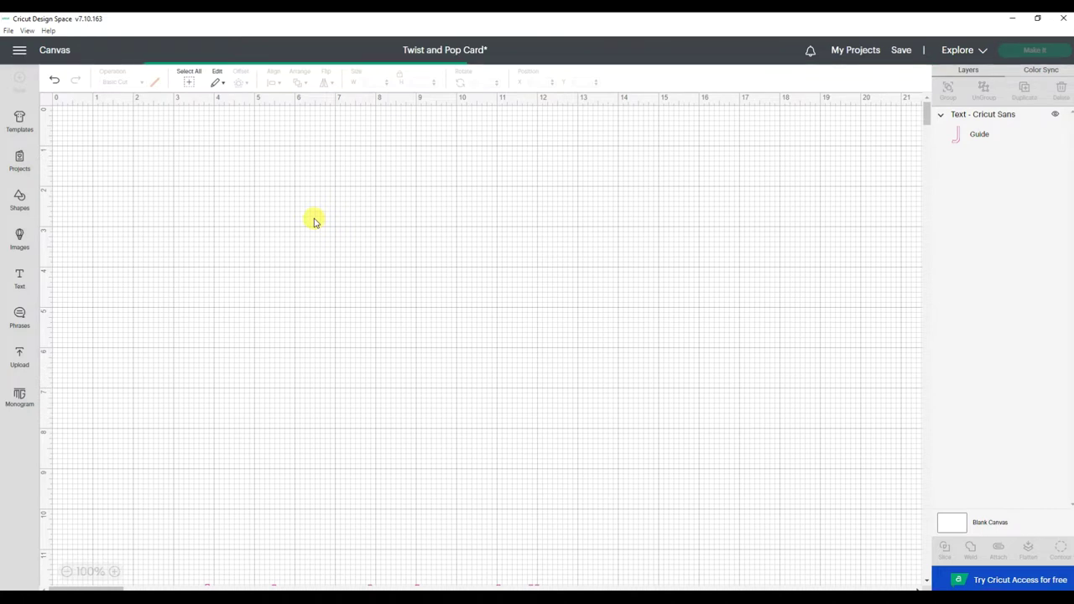
left_click_drag(383, 417, 377, 305)
left_click(344, 372)
left_click(360, 328)
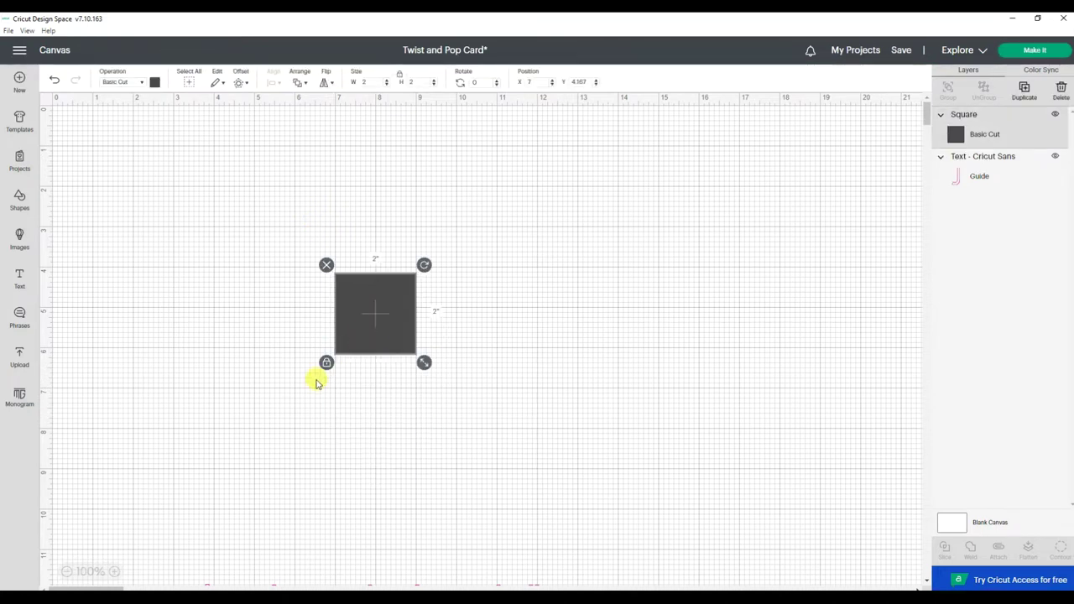
left_click(326, 363)
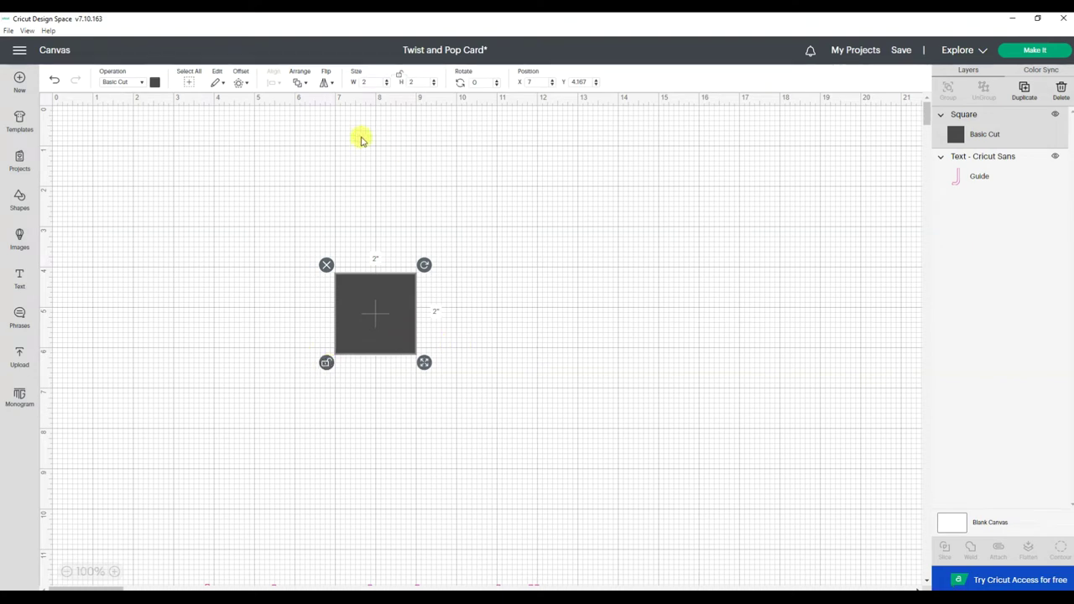
left_click(372, 79)
type("11")
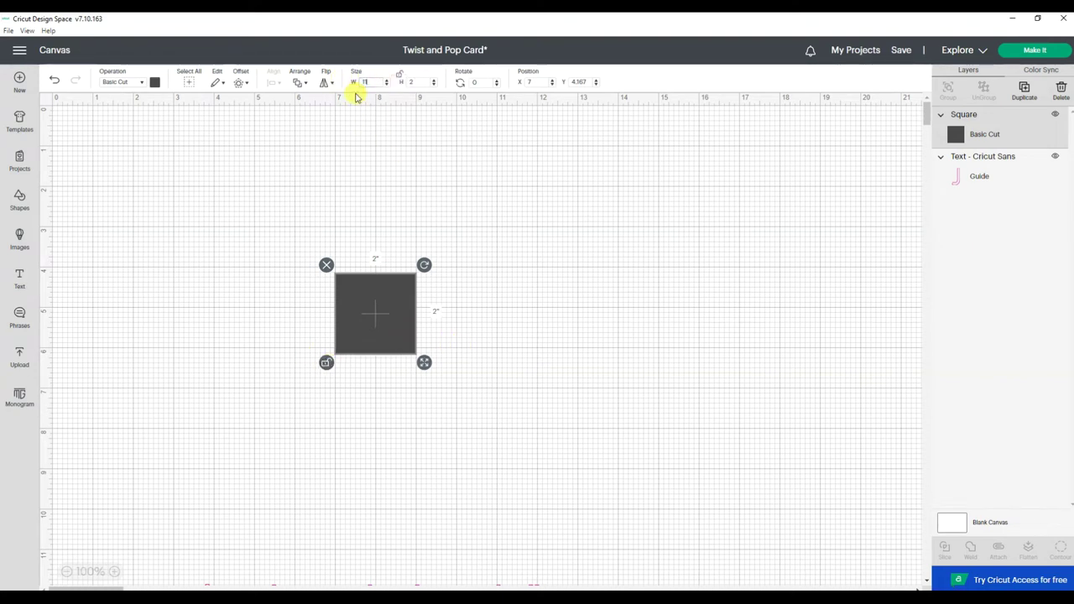
left_click(411, 82)
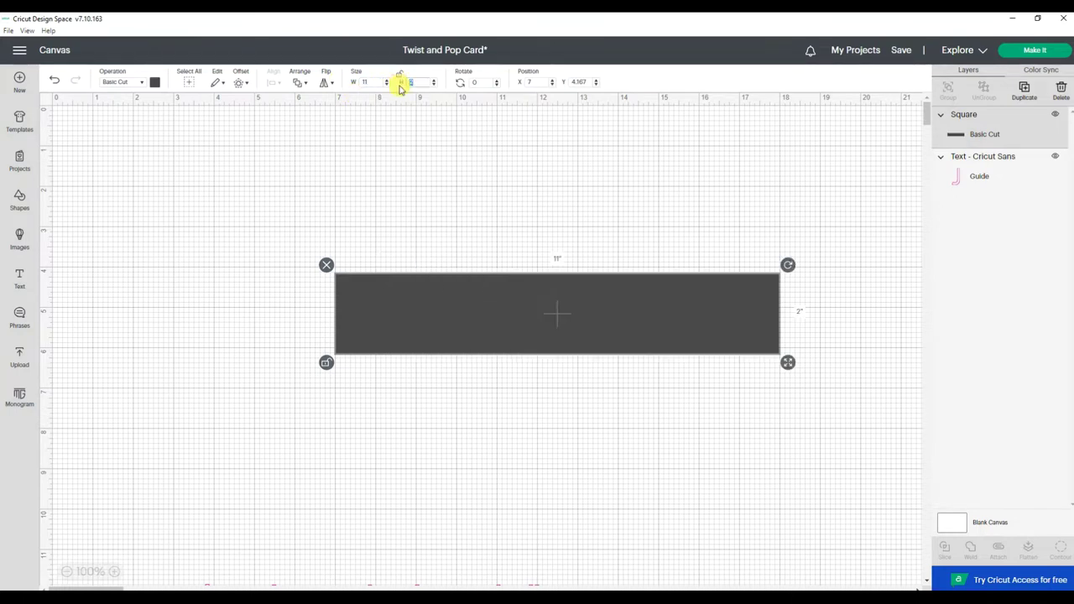
type("4.25")
key("Return")
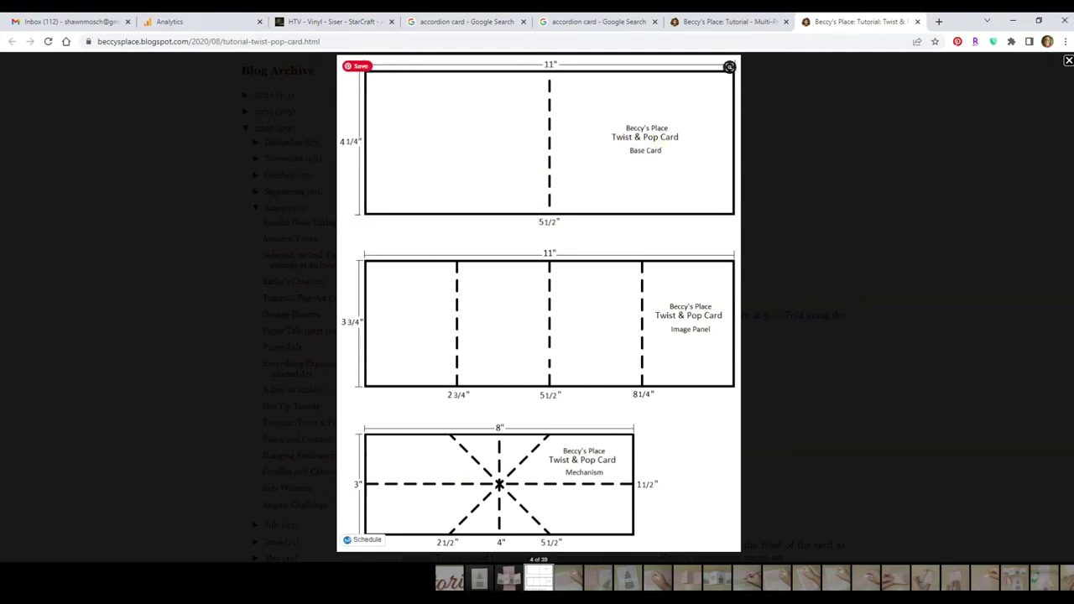
mouse_move(289, 598)
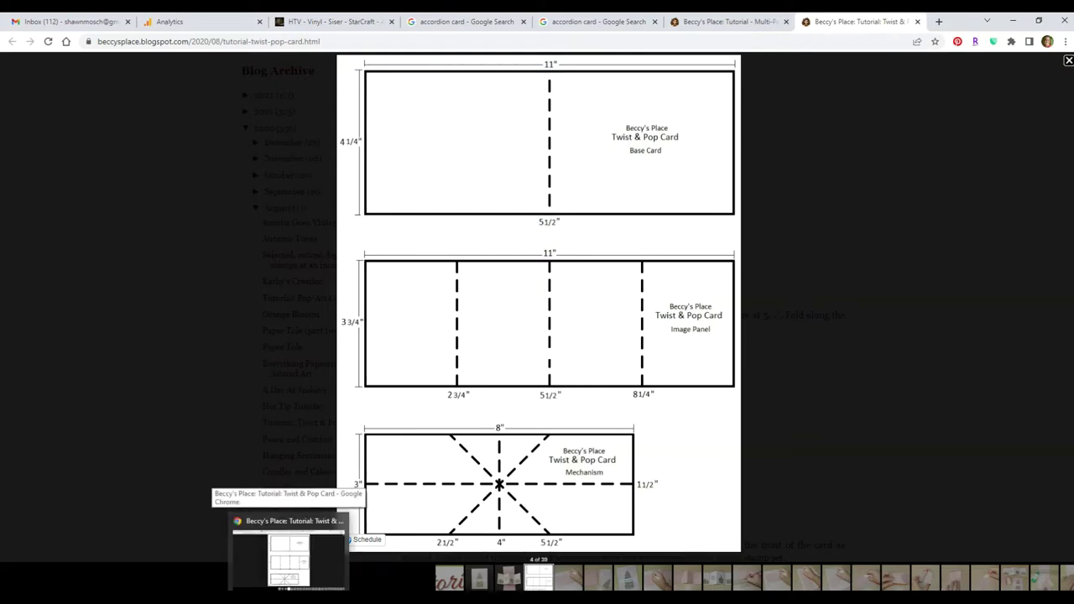
- Move the card base rectangle up and left and make it white
mouse_move(618, 598)
left_click(579, 523)
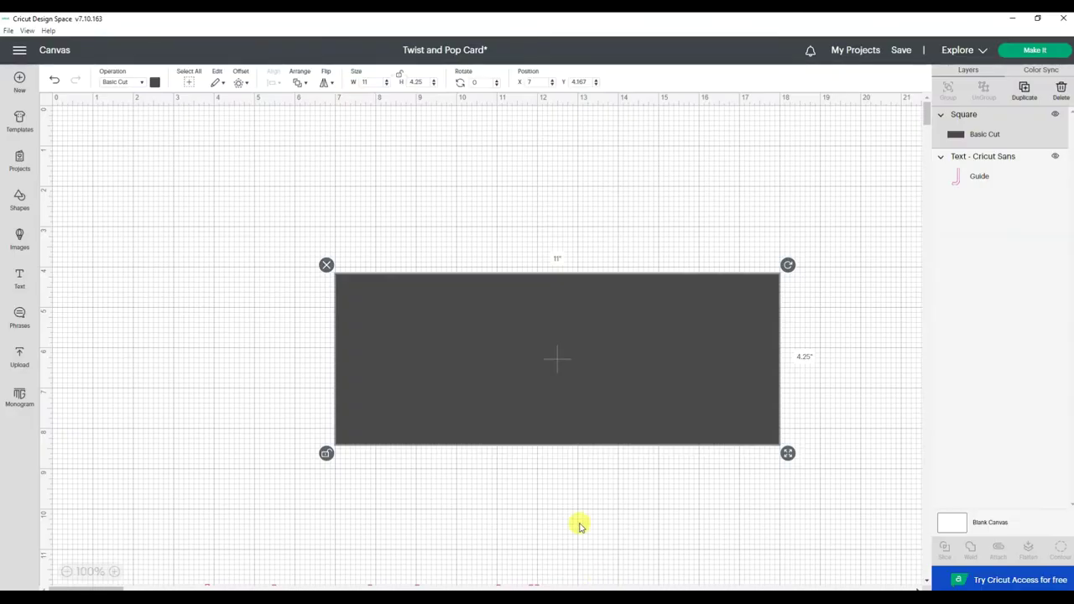
left_click_drag(518, 361, 446, 266)
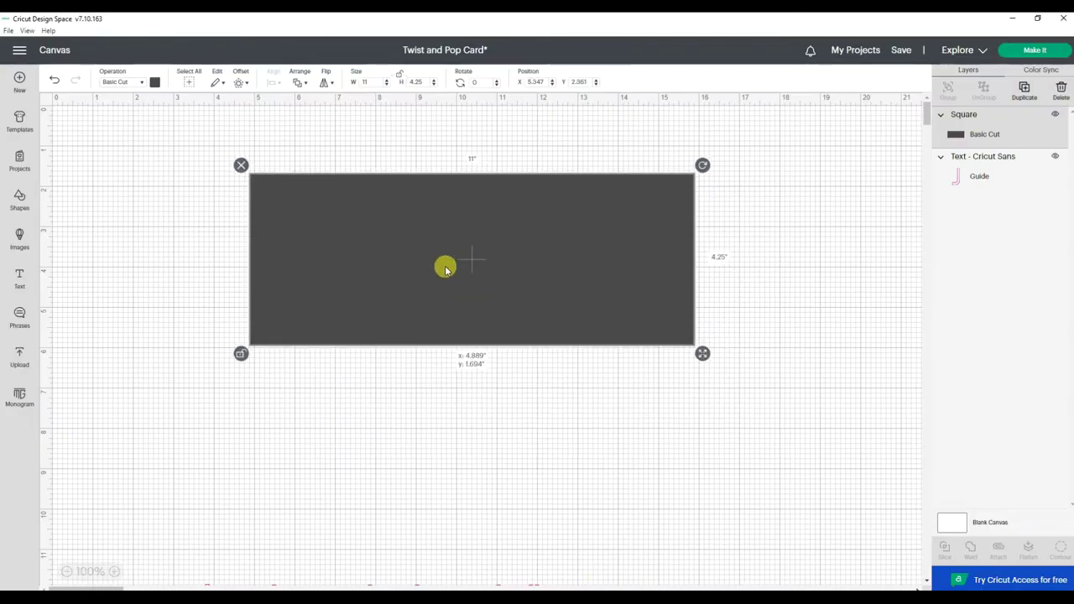
left_click(154, 82)
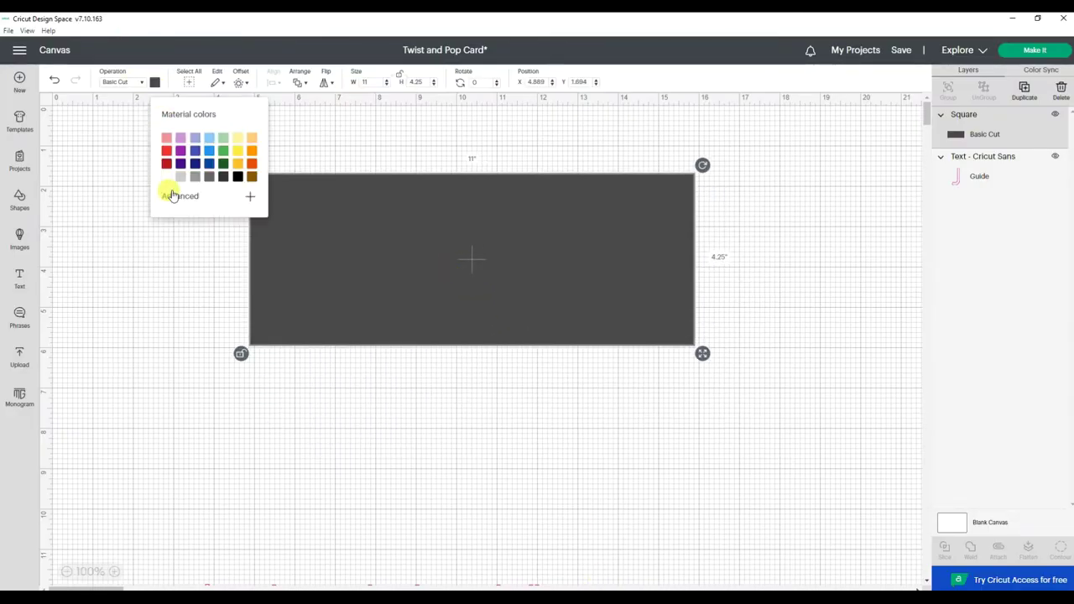
left_click(166, 177)
left_click(138, 289)
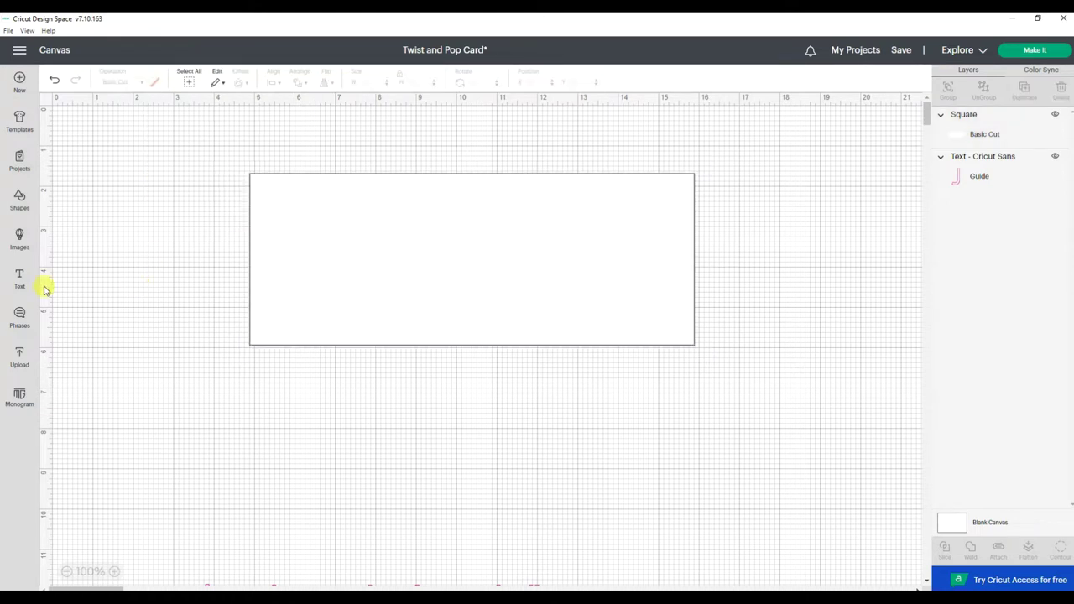
- Add a score line beside the rectangle and set its length to 4.25 in
left_click(20, 199)
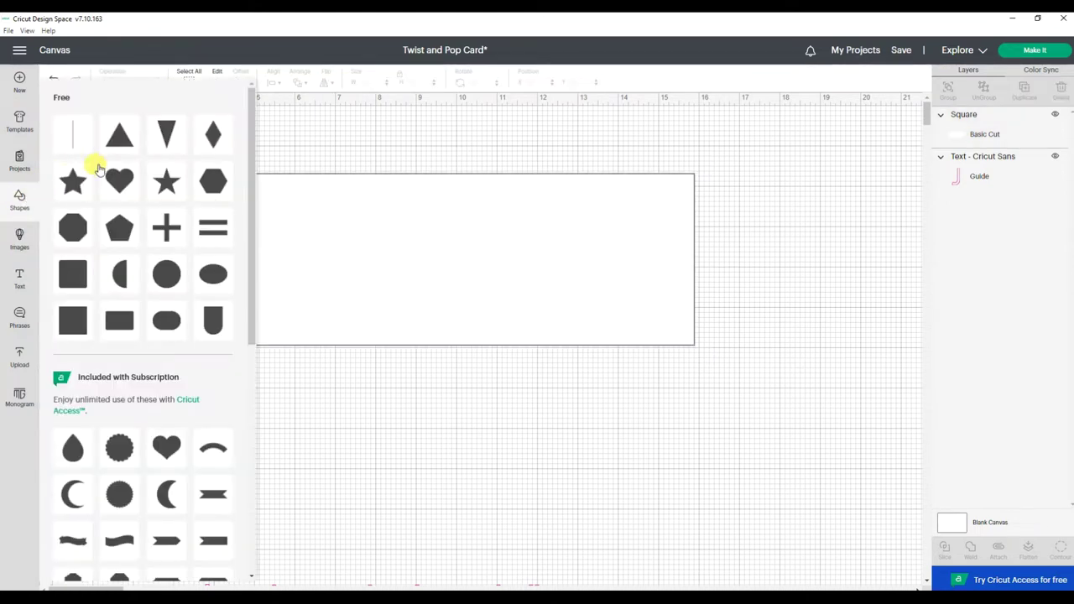
left_click(72, 134)
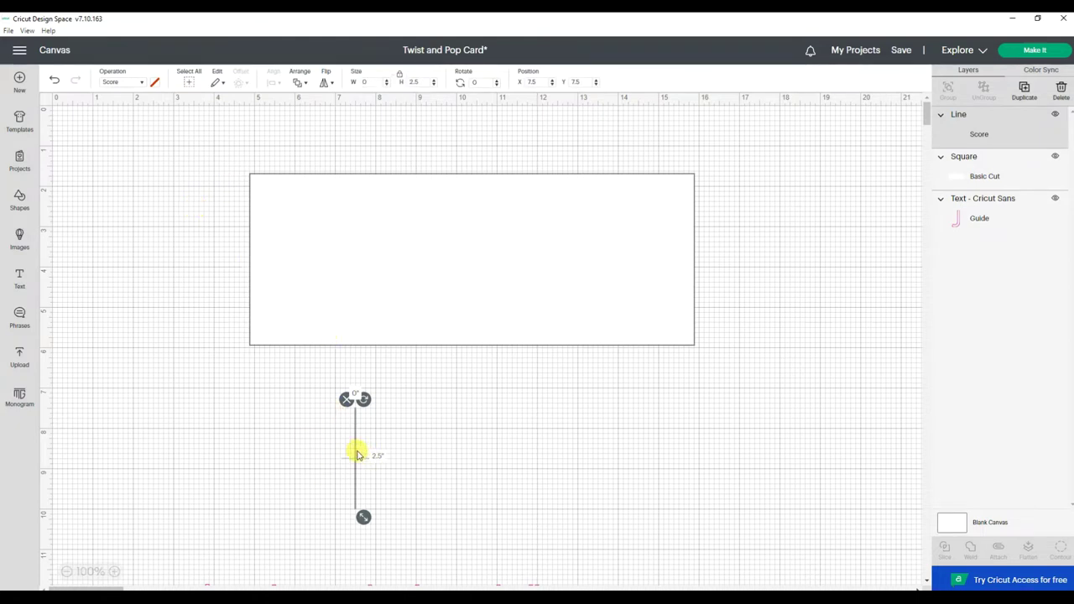
left_click_drag(355, 448, 195, 249)
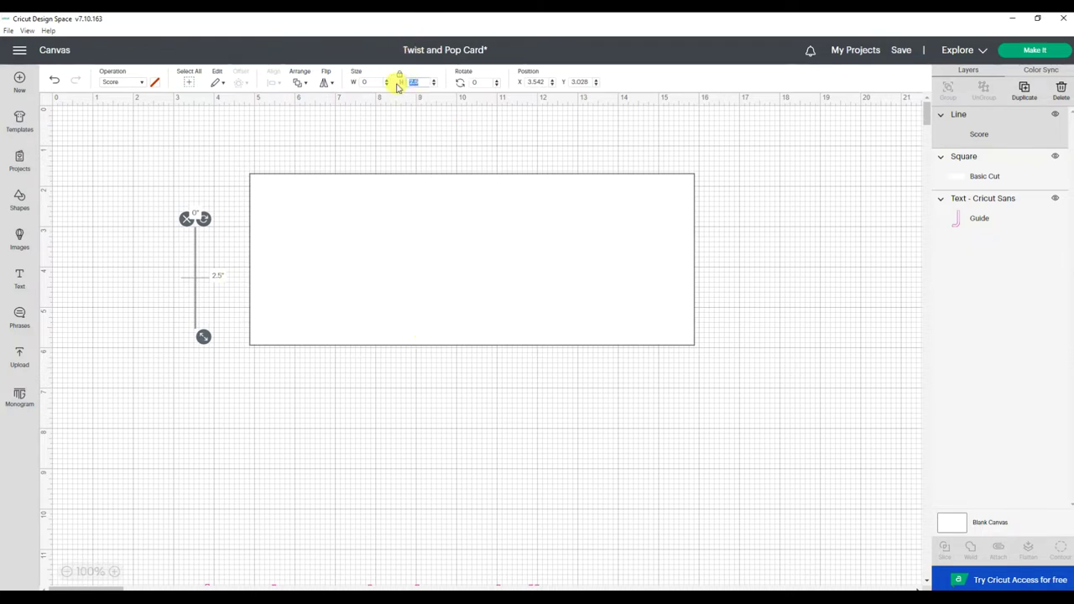
type("4.3")
key("Return")
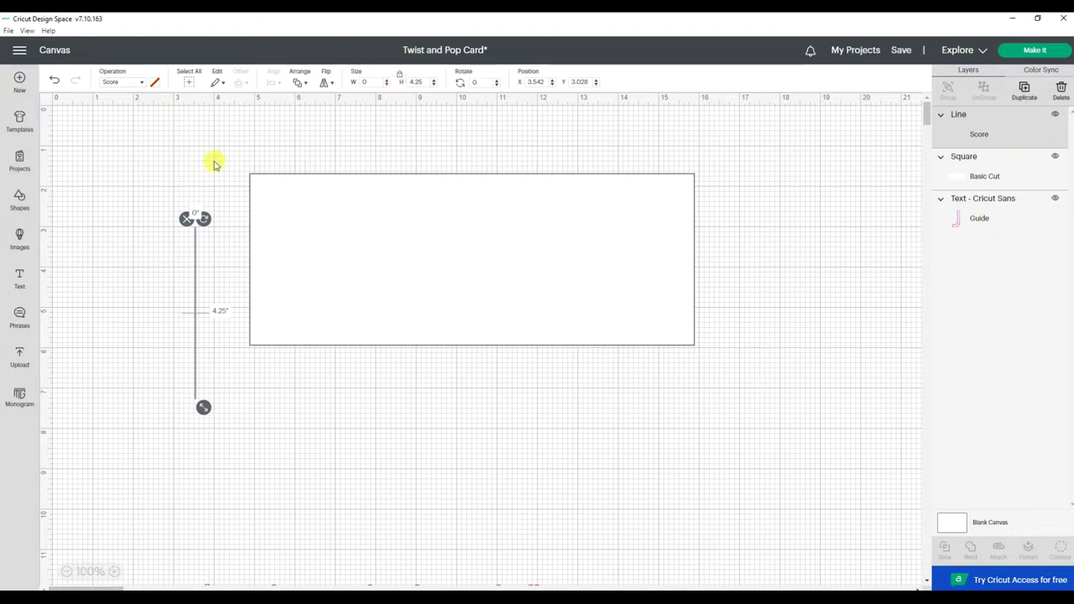
- Centre the score line on the rectangle, attach them, and nudge the card base slightly
left_click_drag(156, 143, 818, 473)
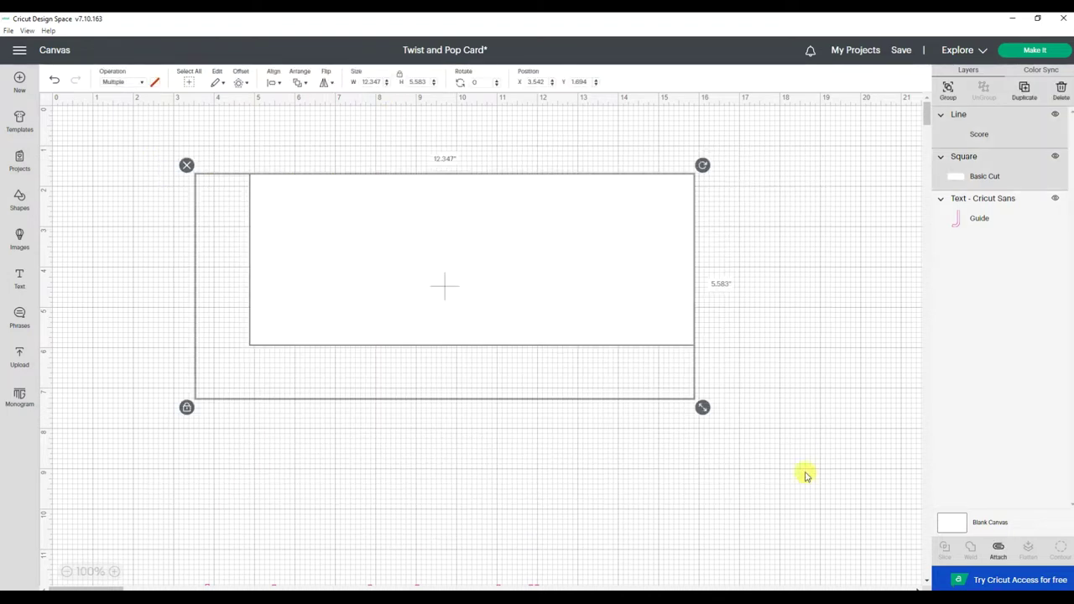
left_click(275, 82)
left_click(301, 200)
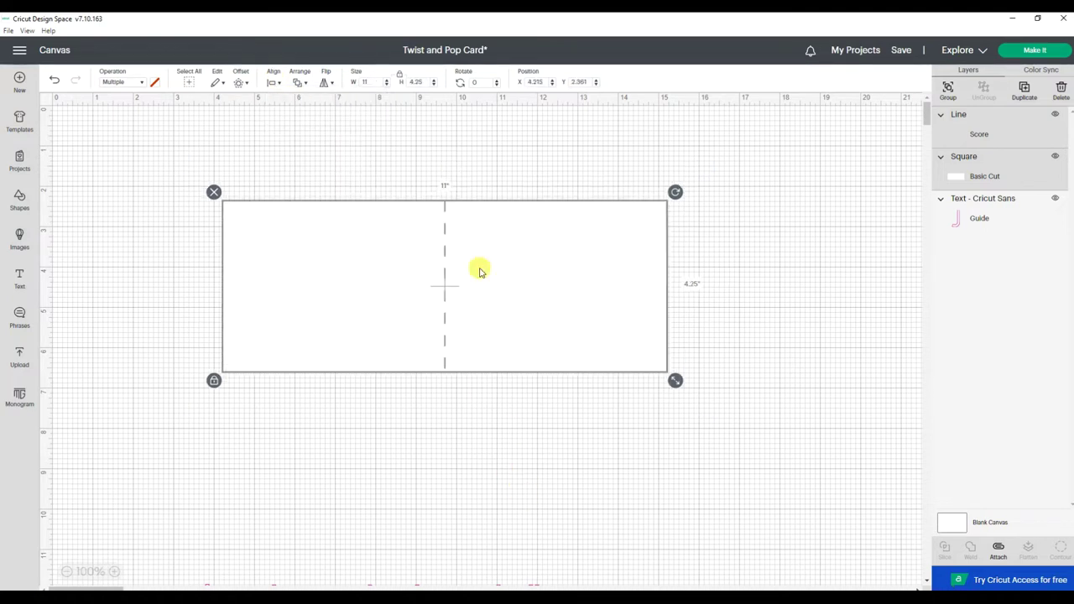
left_click(999, 551)
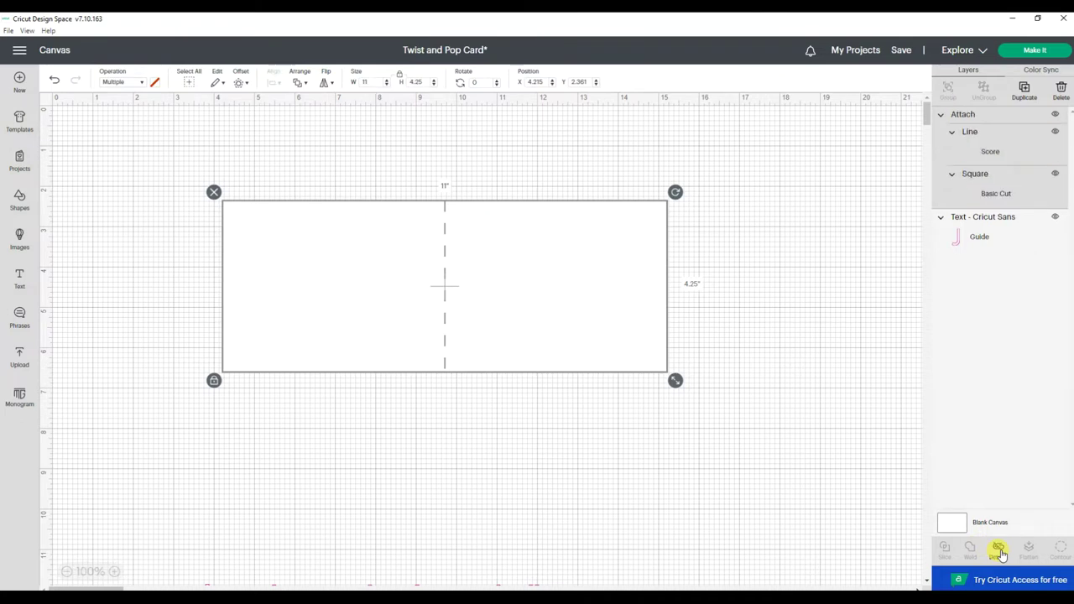
left_click_drag(544, 295, 560, 241)
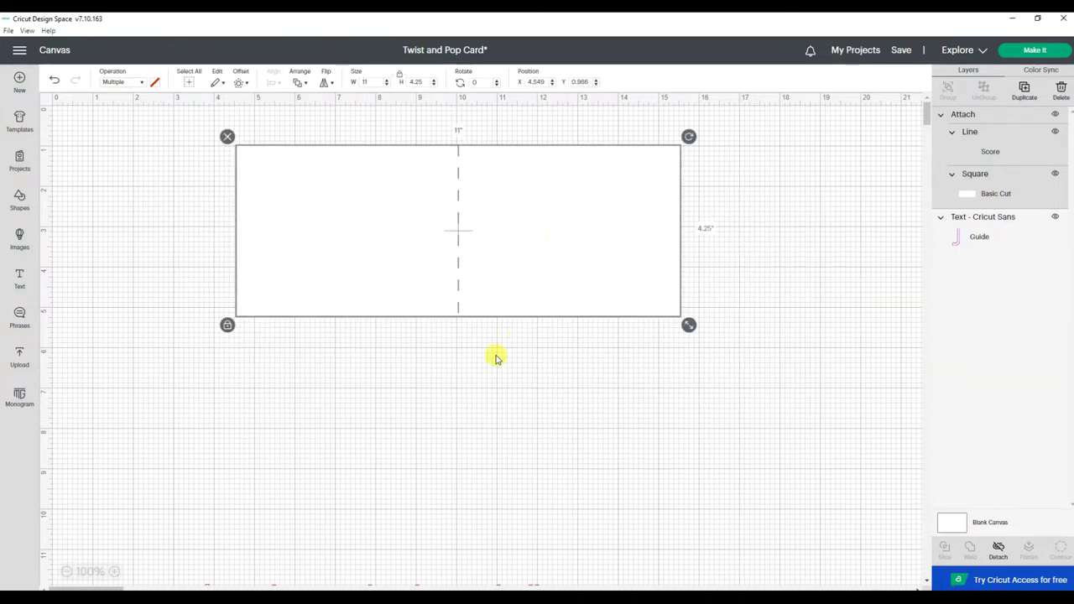
left_click(19, 201)
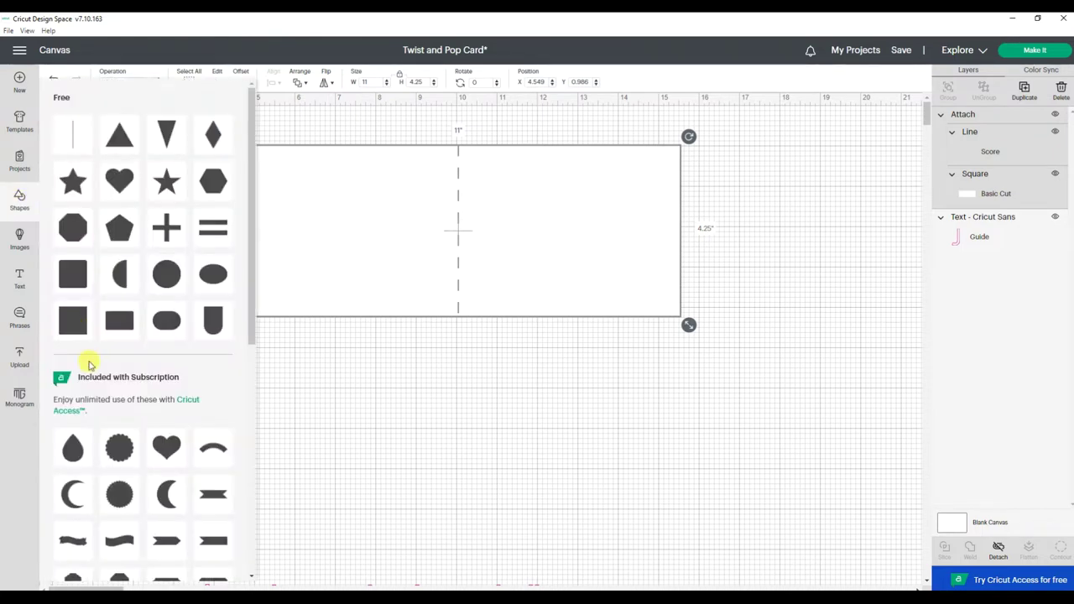
- Add a second square below the card base, unlock it and give it an 11 in width
left_click(75, 325)
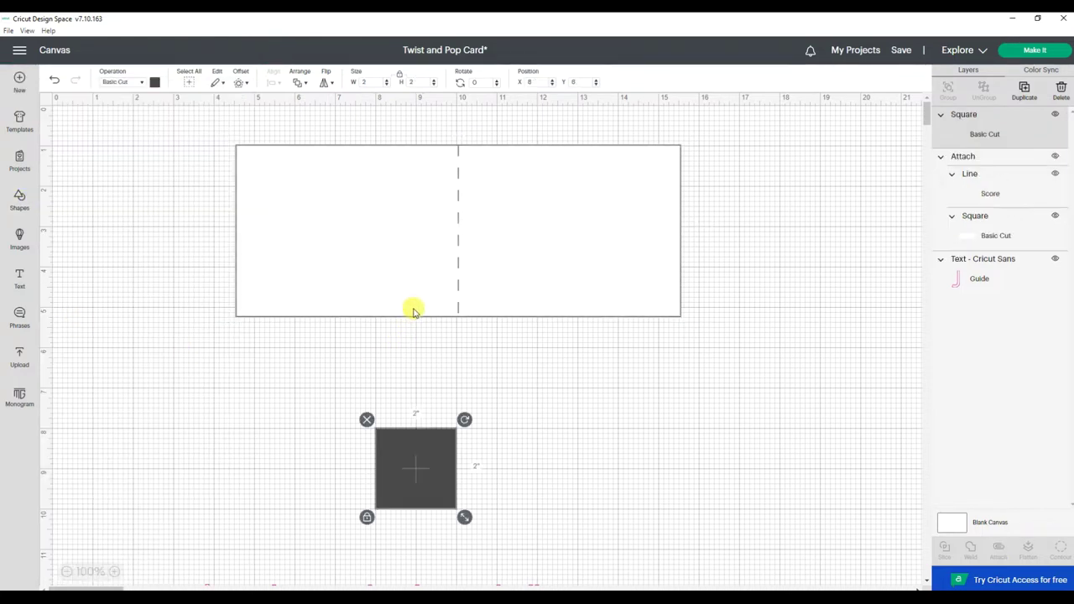
left_click_drag(412, 451, 338, 412)
left_click(299, 450)
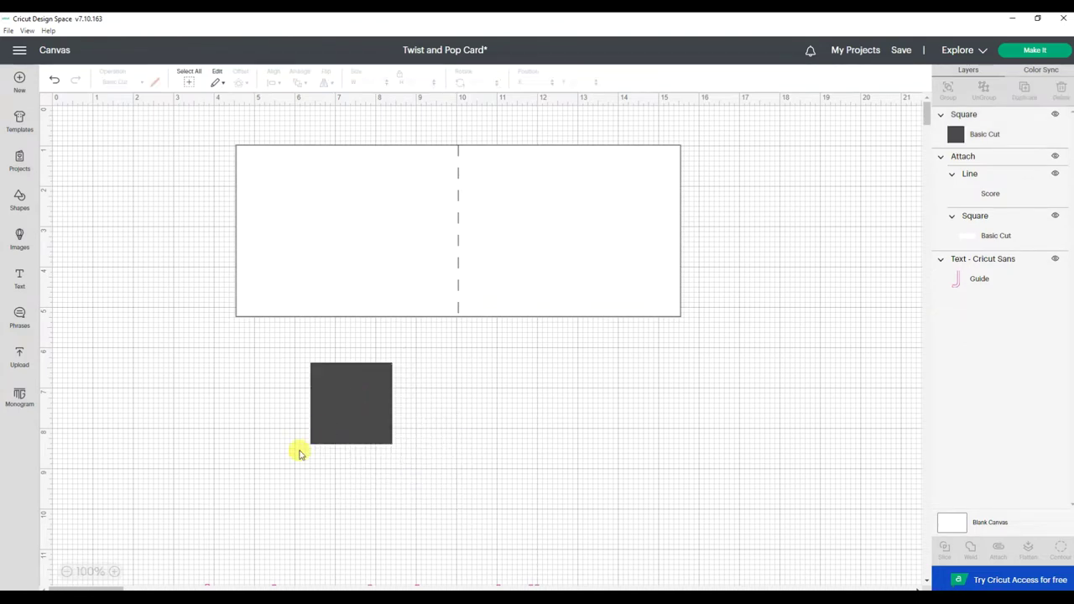
left_click(366, 411)
left_click(301, 452)
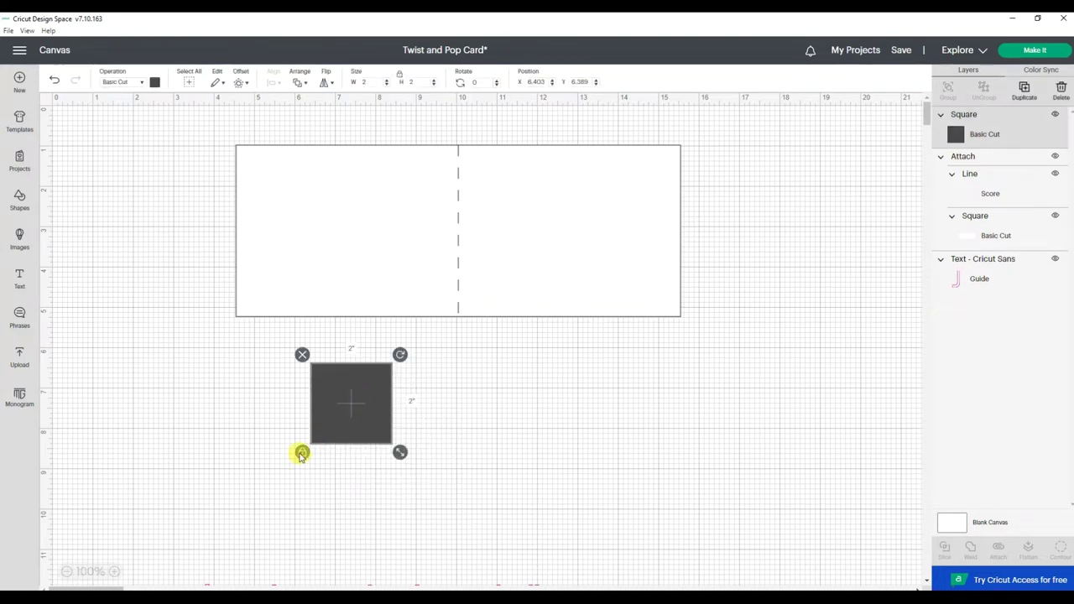
left_click(303, 457)
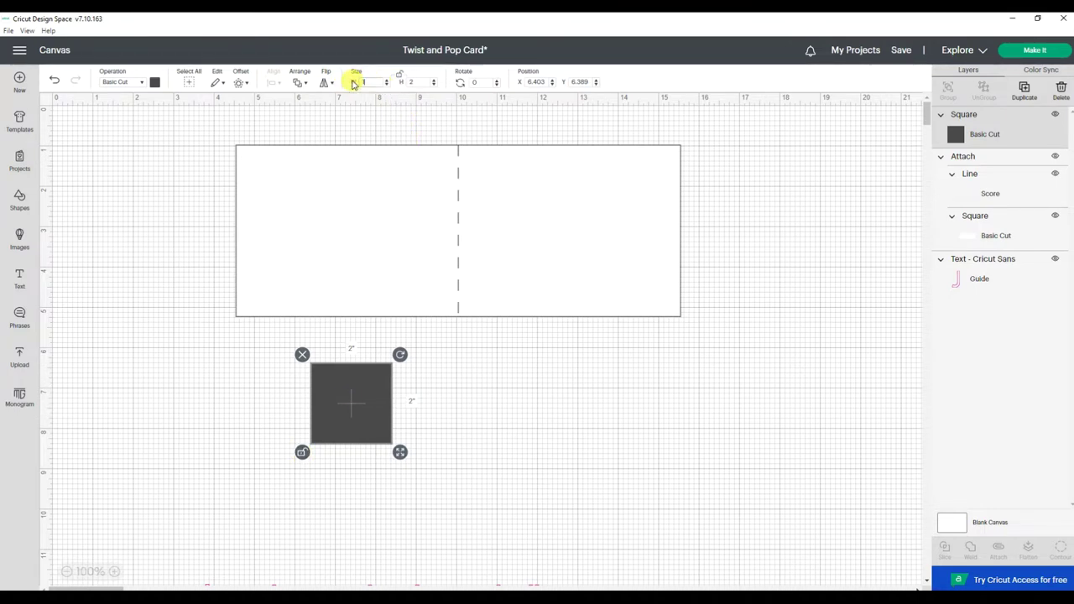
key("Return")
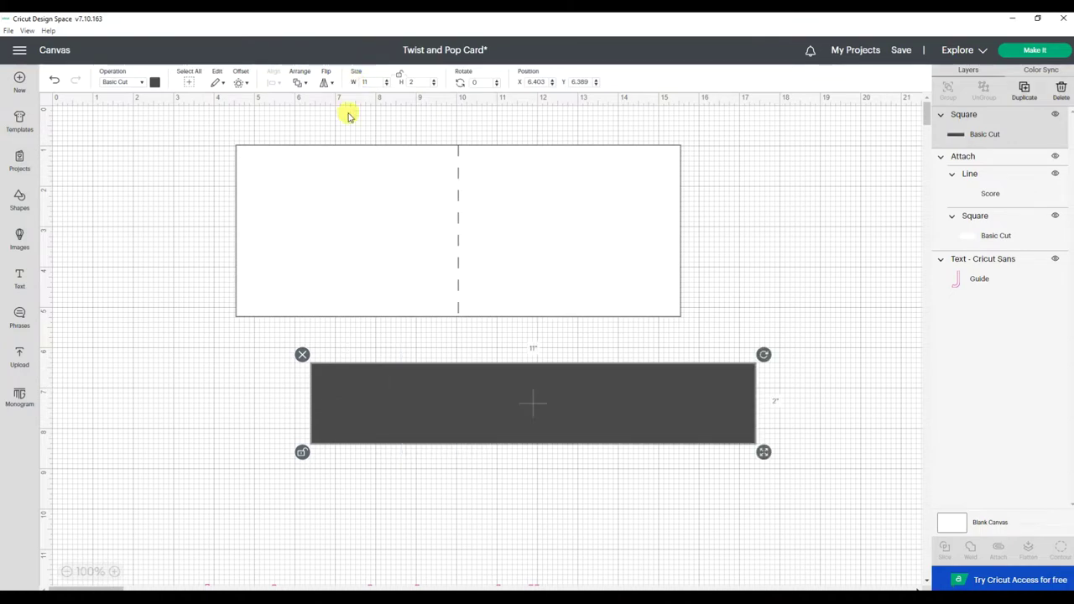
key("alt+Tab")
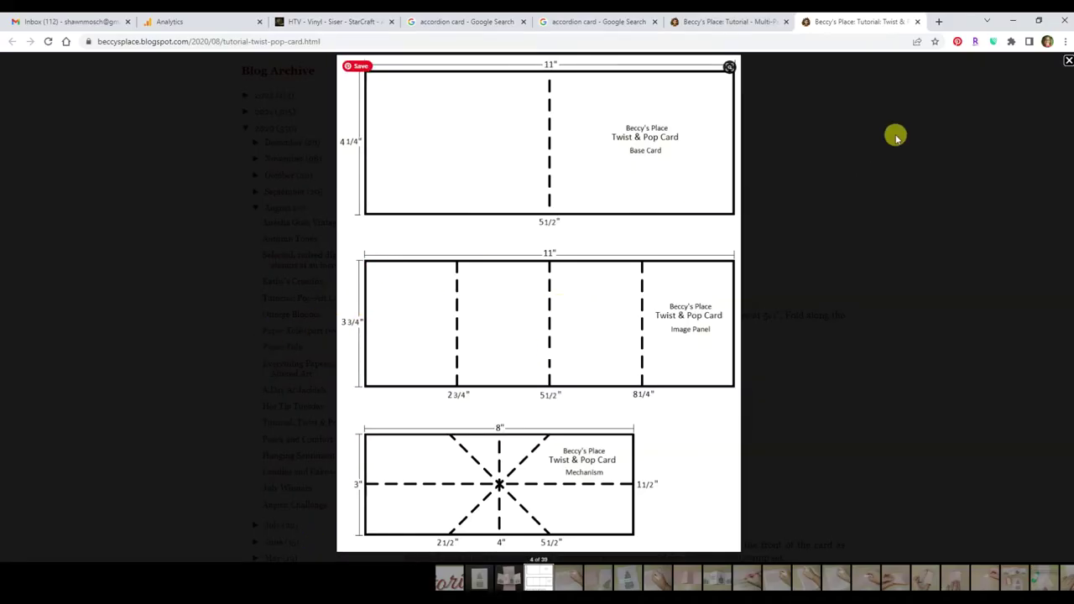
key("alt+Tab")
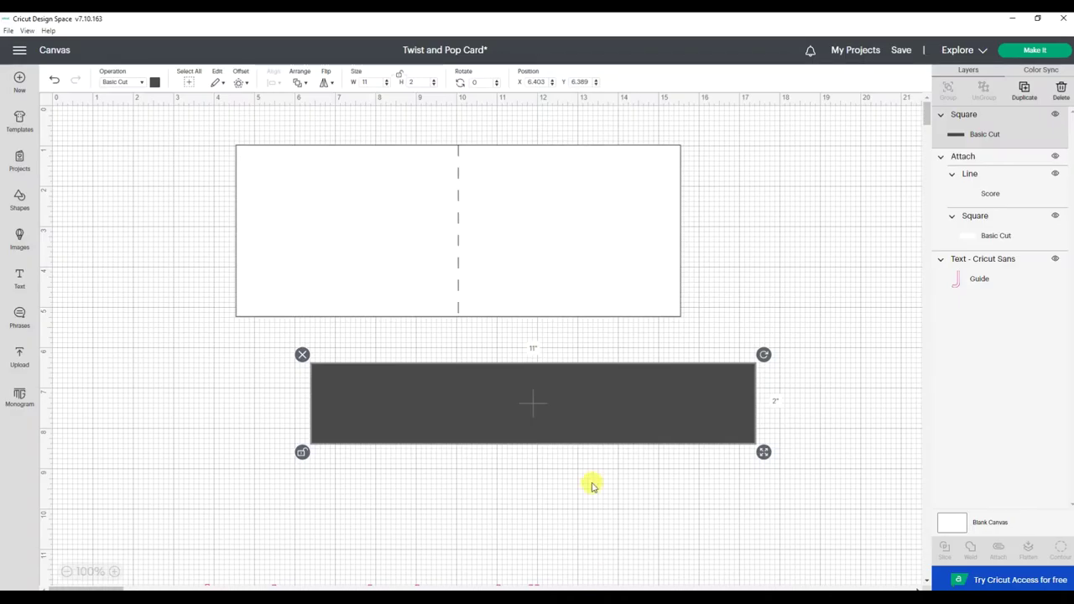
- Set the lower panel to 3.75 in tall, place it under the base card and make it white
left_click_drag(531, 395, 436, 398)
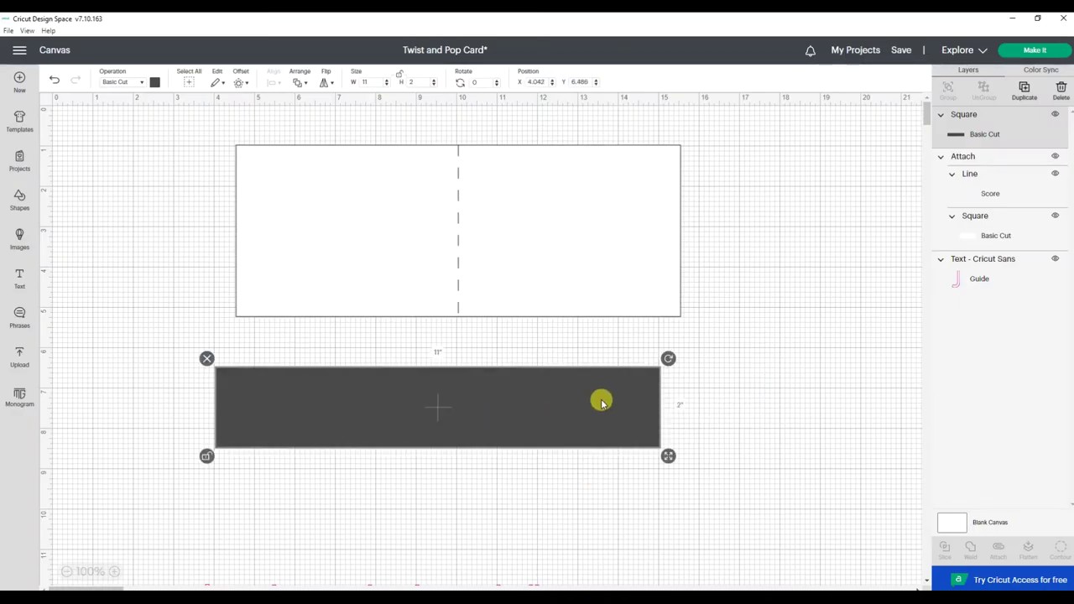
double_click(416, 79)
type("3")
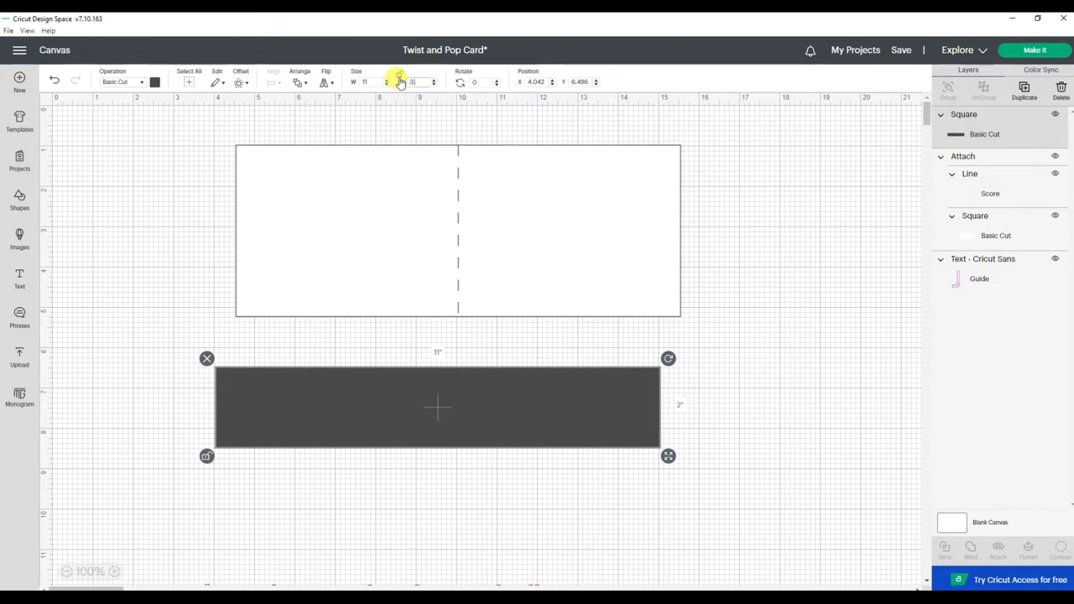
type(".1")
type("5")
key("Return")
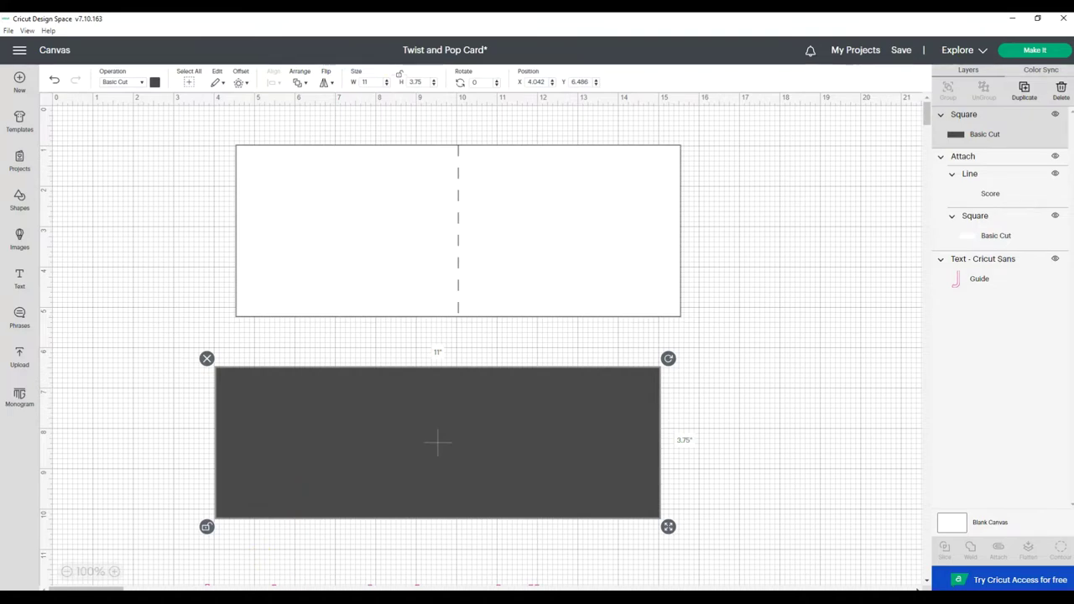
left_click(294, 558)
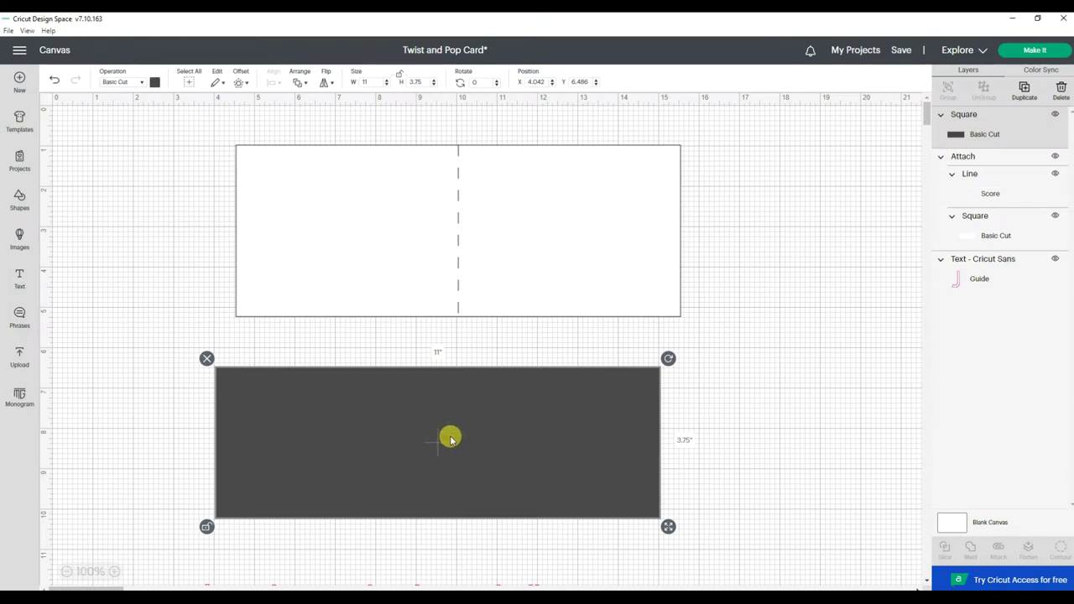
left_click_drag(445, 422, 471, 398)
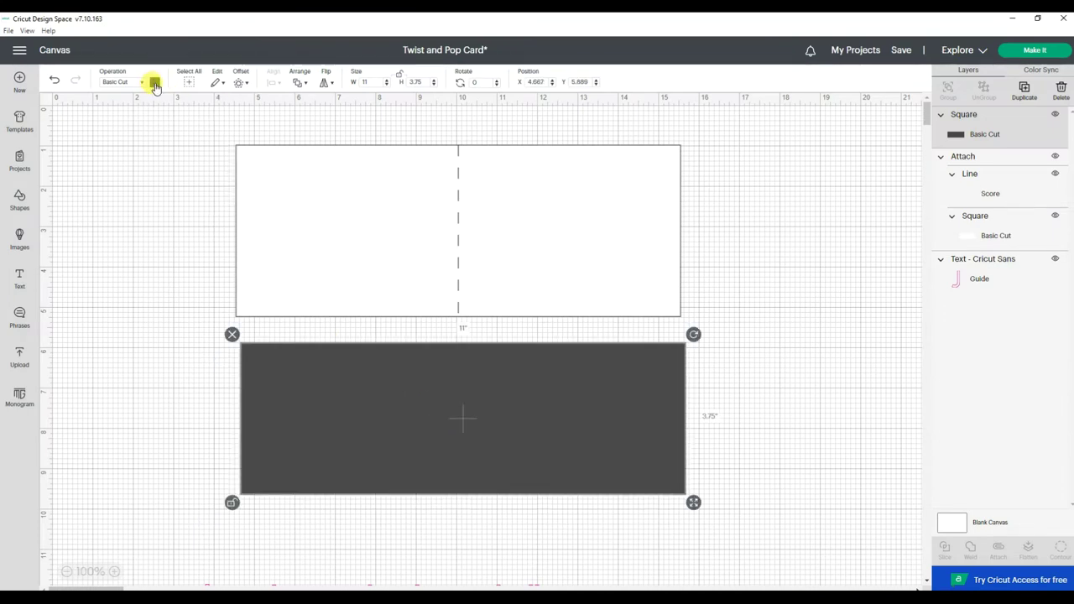
left_click(155, 83)
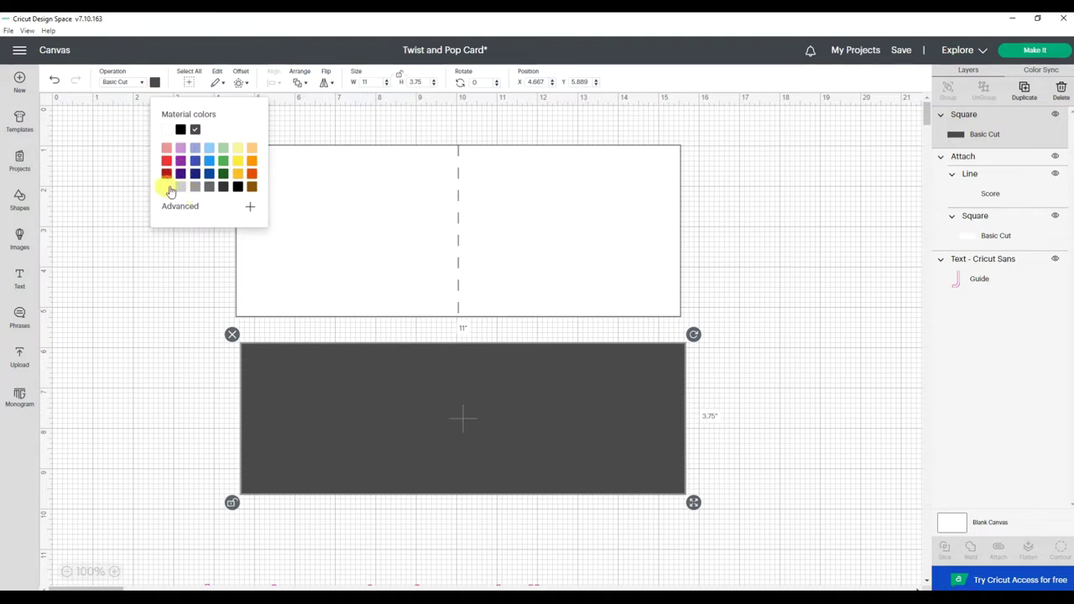
left_click(168, 186)
left_click(130, 395)
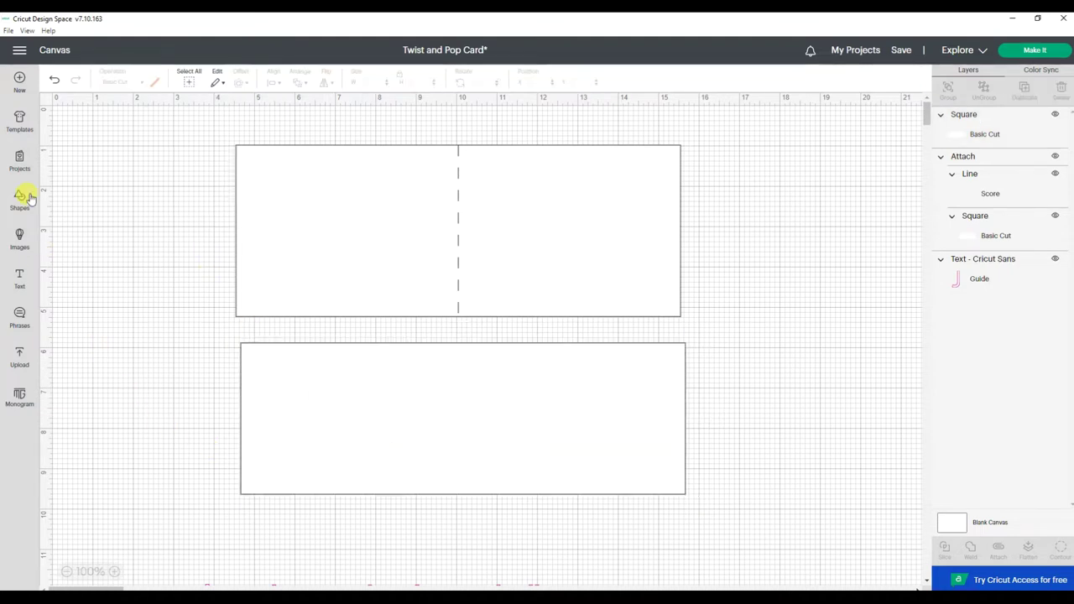
- Add a 3.75 in score line to the left of the lower panel
left_click(20, 201)
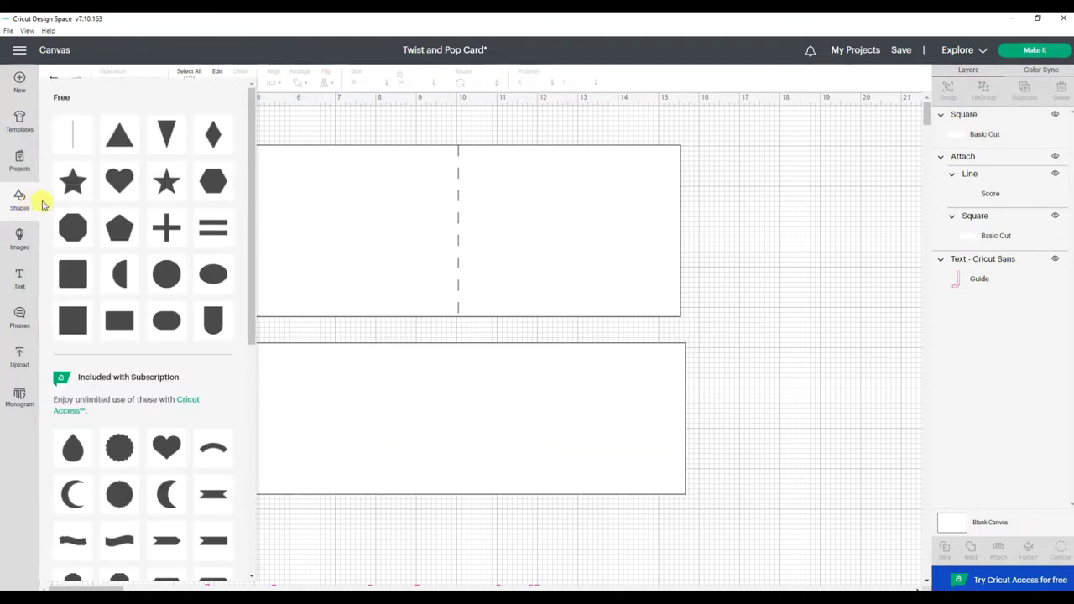
left_click(72, 137)
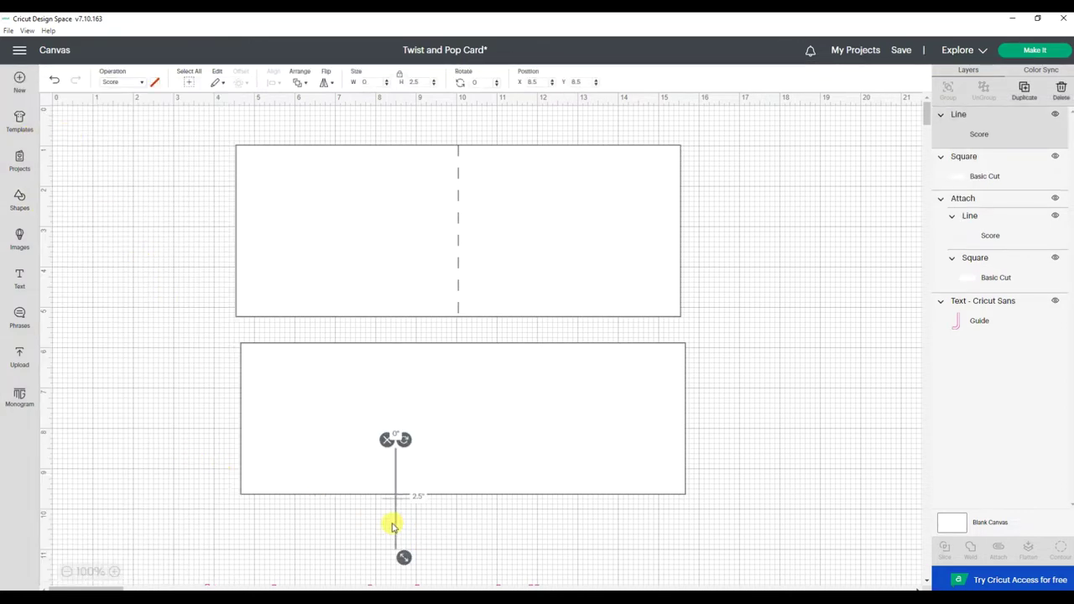
left_click_drag(392, 526, 160, 456)
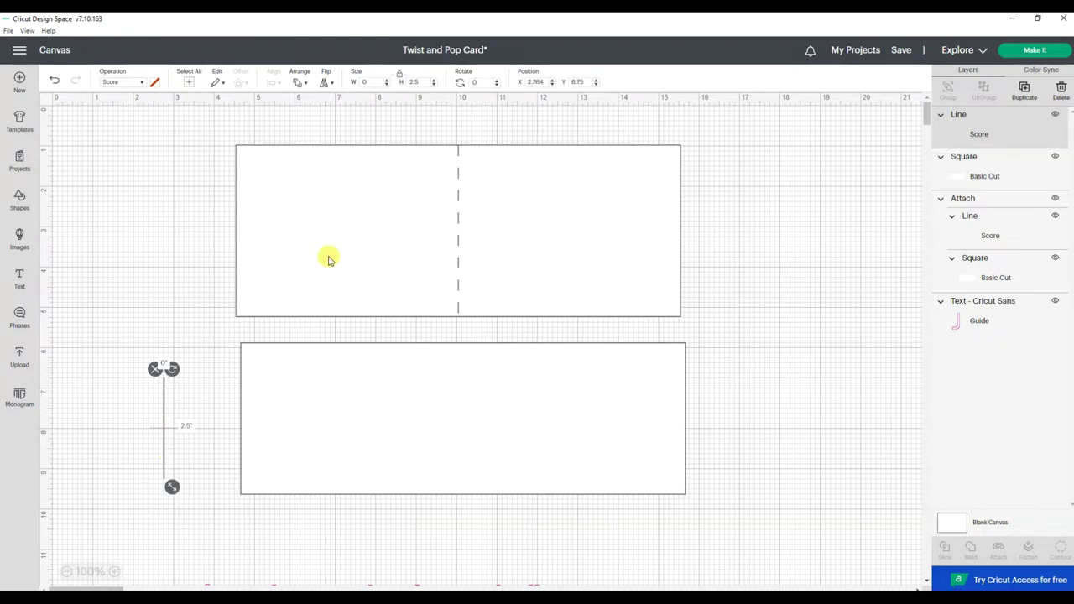
left_click(425, 81)
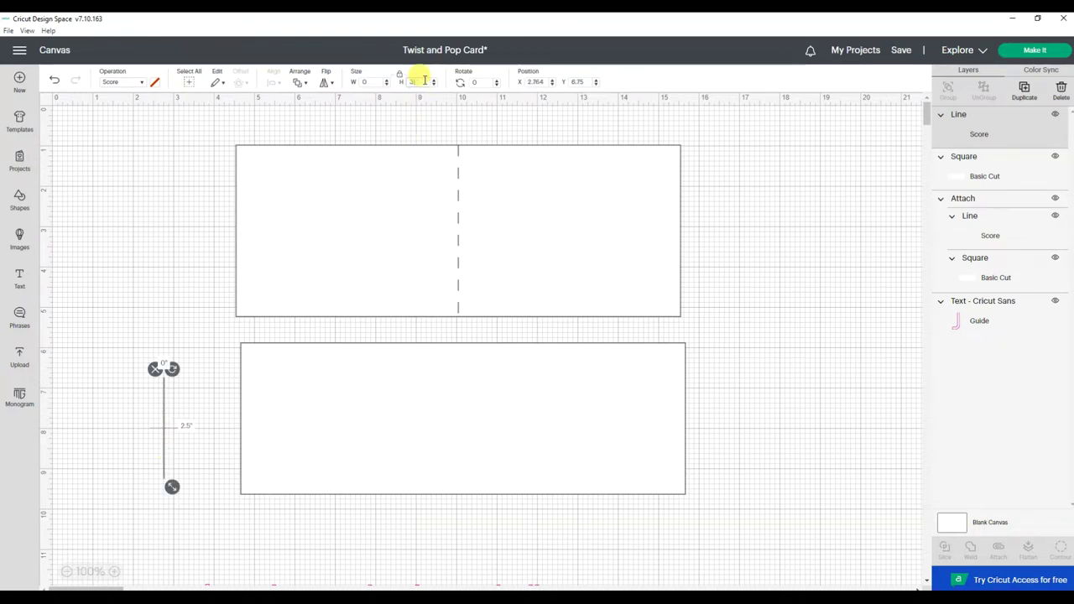
type("3.75")
key("Return")
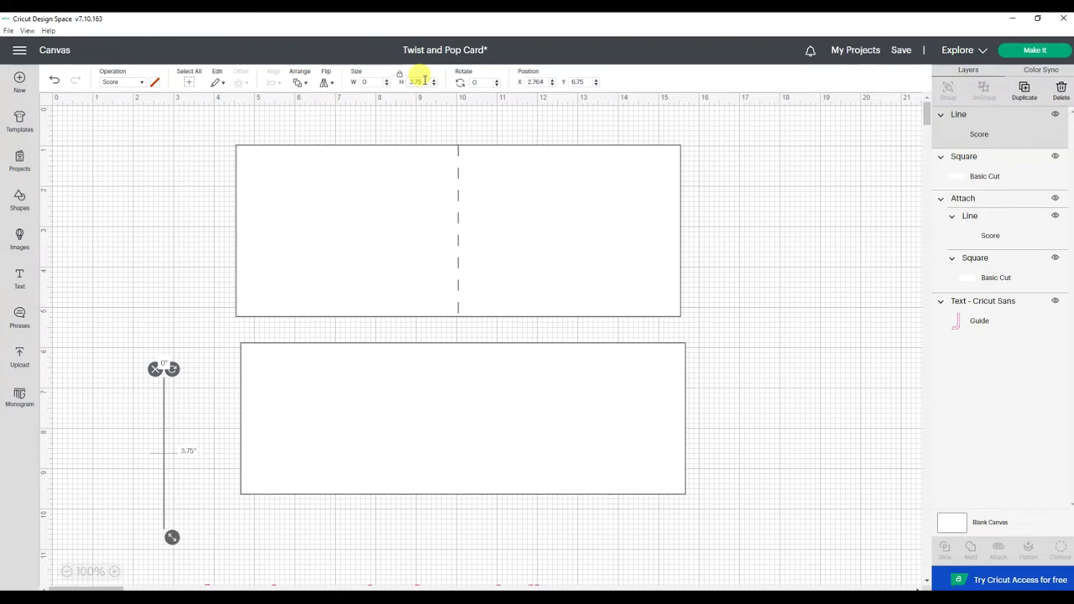
left_click(337, 430)
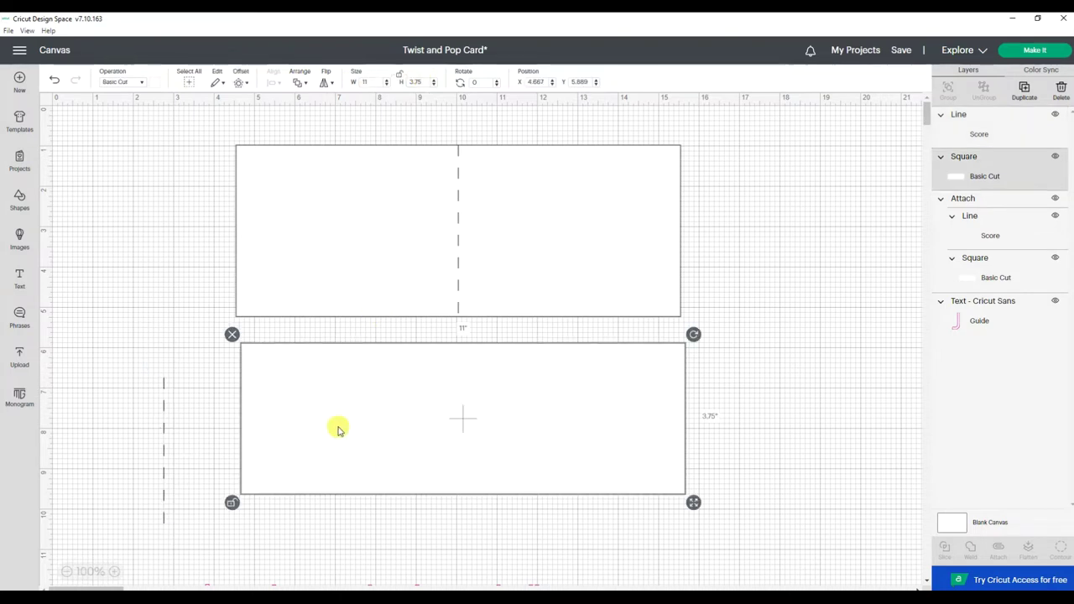
left_click(162, 452)
- Duplicate the score line and place the copy beside the original
right_click(162, 452)
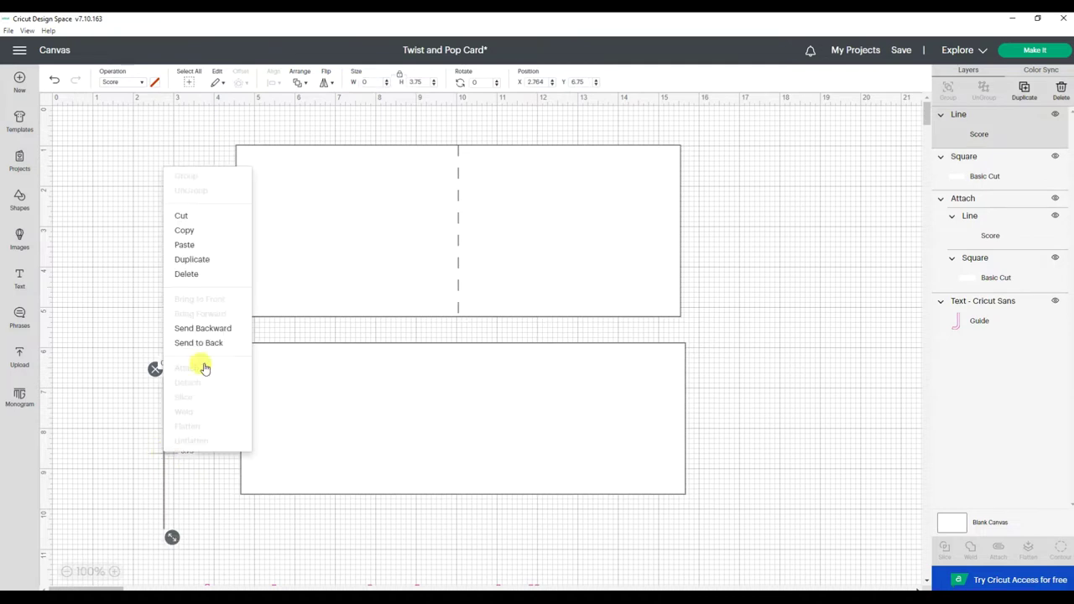
left_click(201, 261)
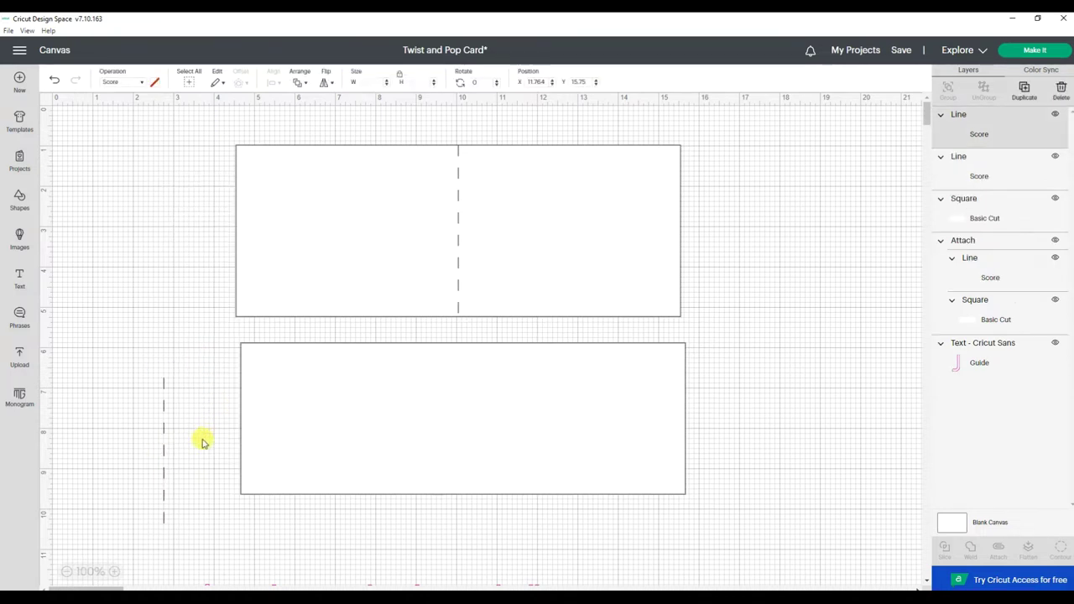
scroll(191, 445, "down", 3)
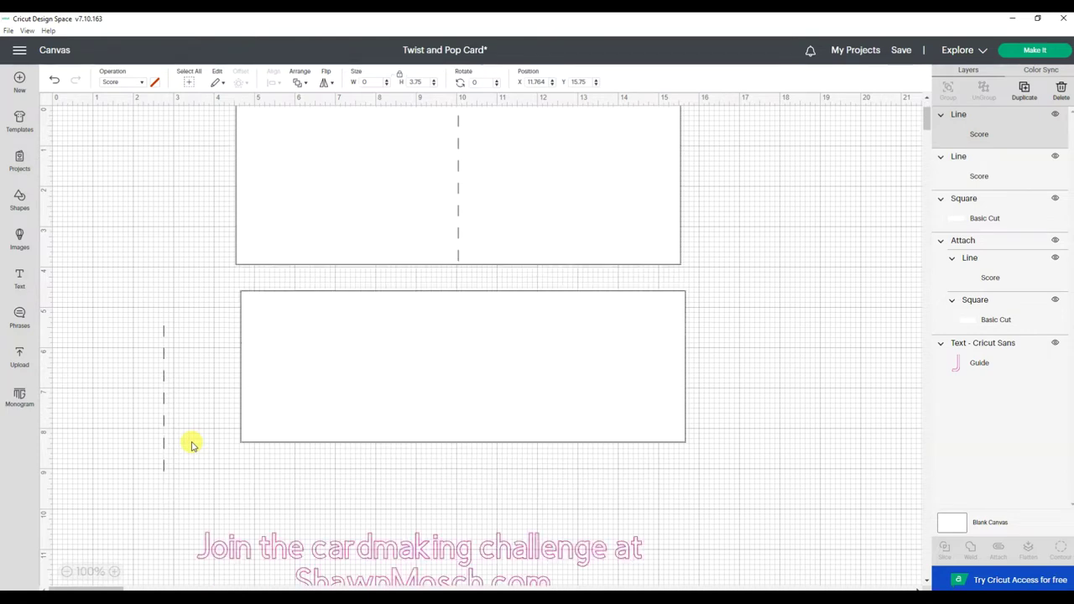
scroll(191, 445, "down", 4)
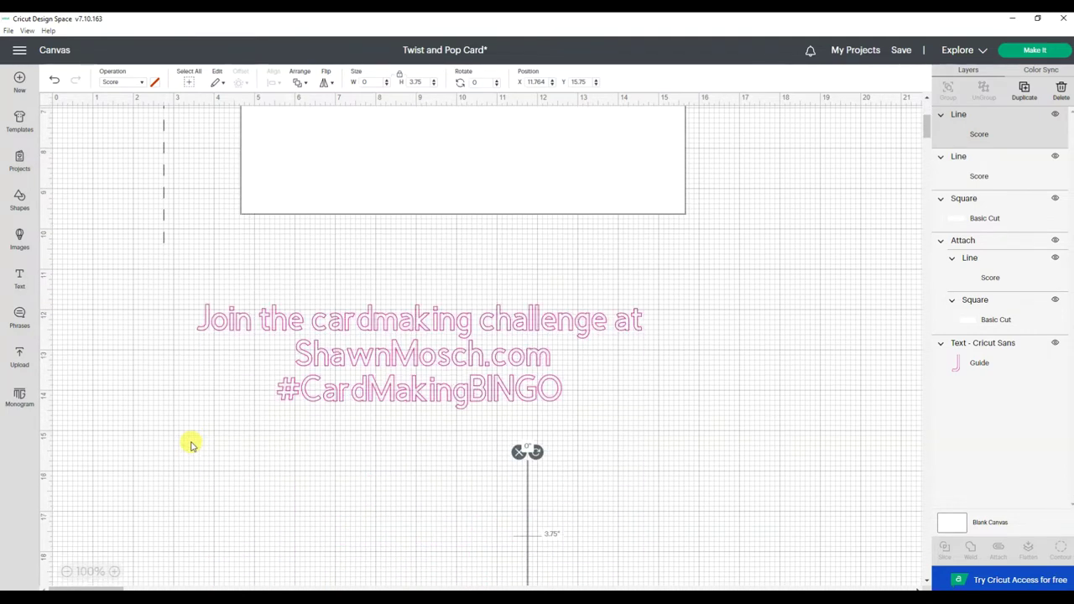
left_click(537, 535)
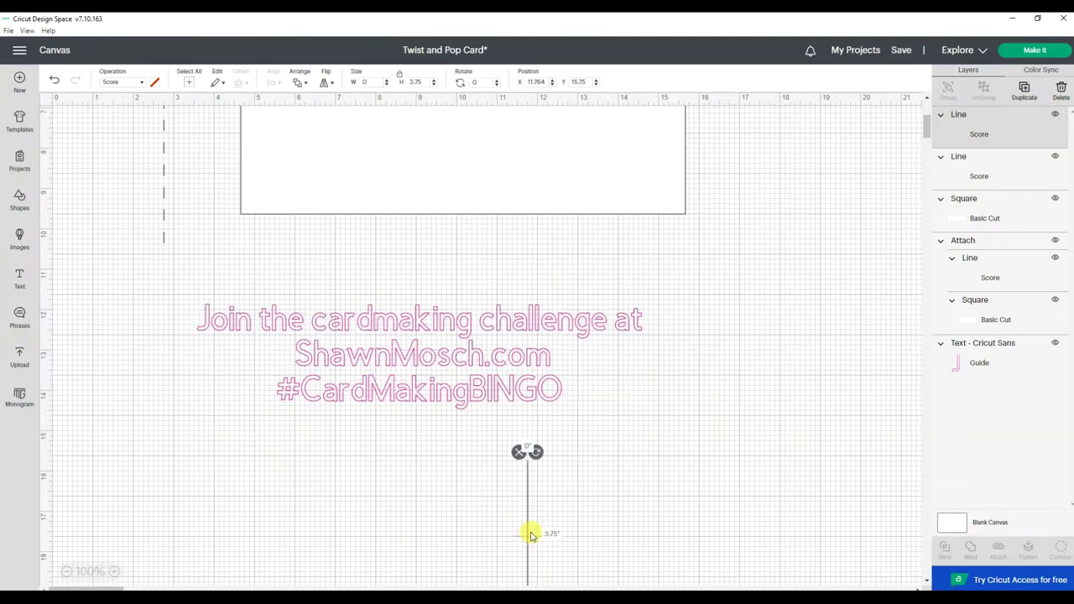
left_click_drag(530, 535, 191, 164)
scroll(160, 210, "up", 3)
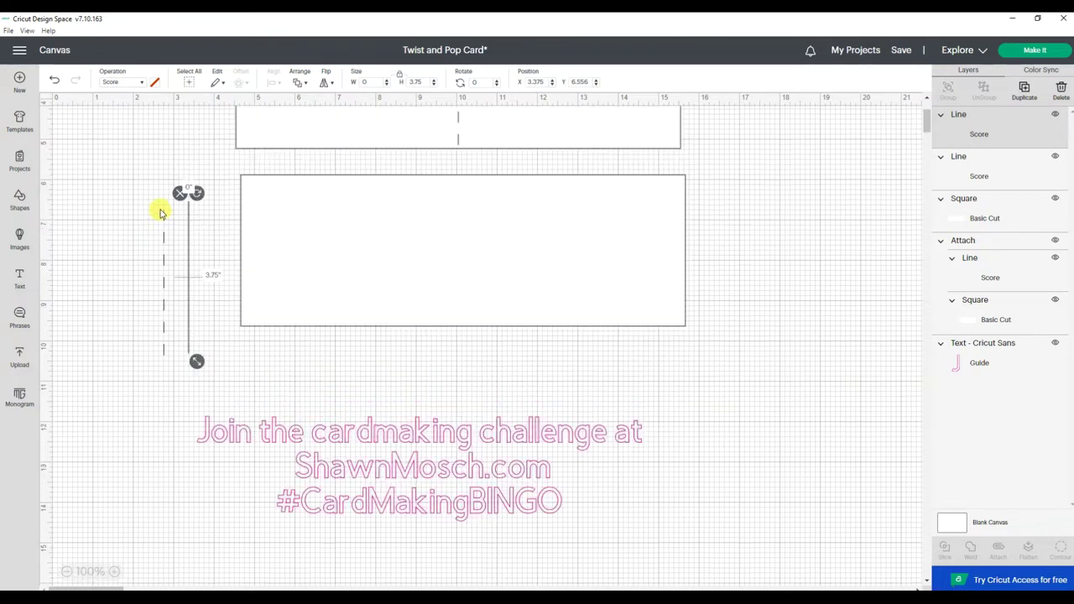
left_click(177, 256)
left_click(187, 251)
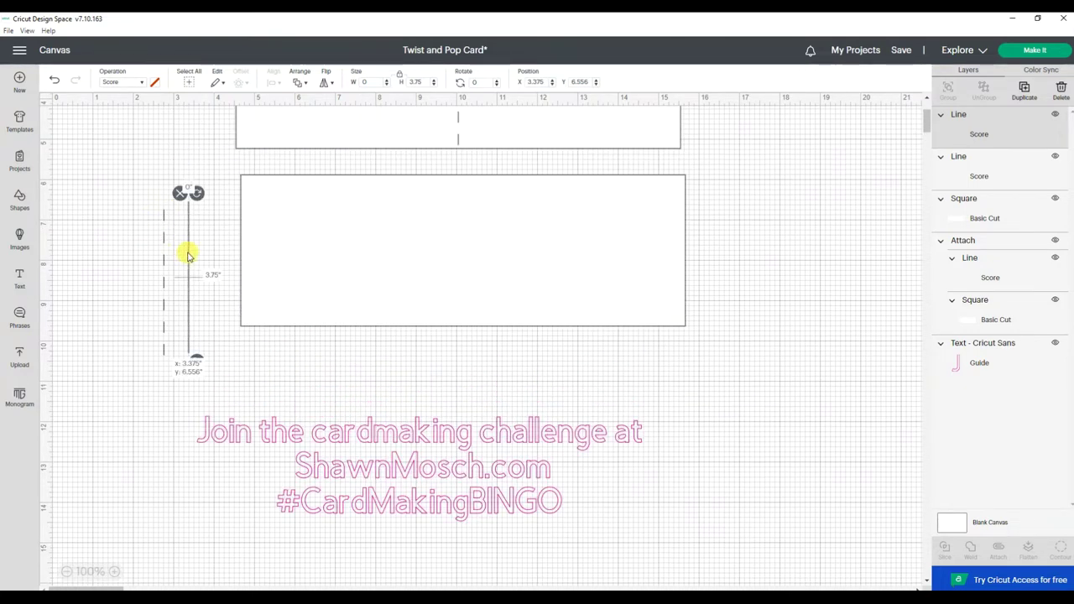
- Duplicate it once more, place the third line beside the others, and select all lines with the panel
right_click(188, 254)
left_click(202, 349)
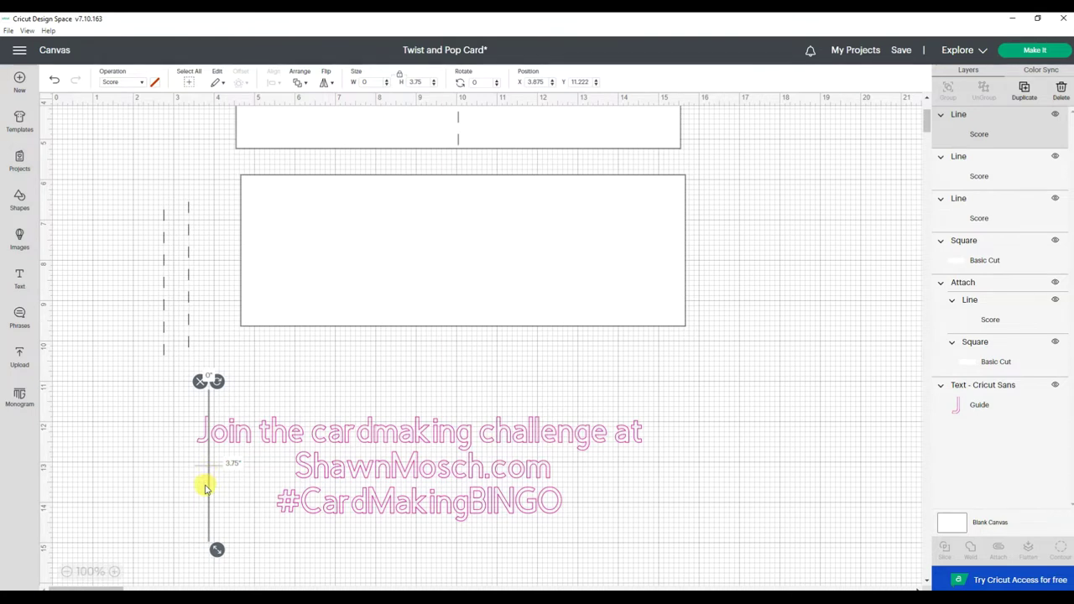
left_click_drag(209, 488, 199, 285)
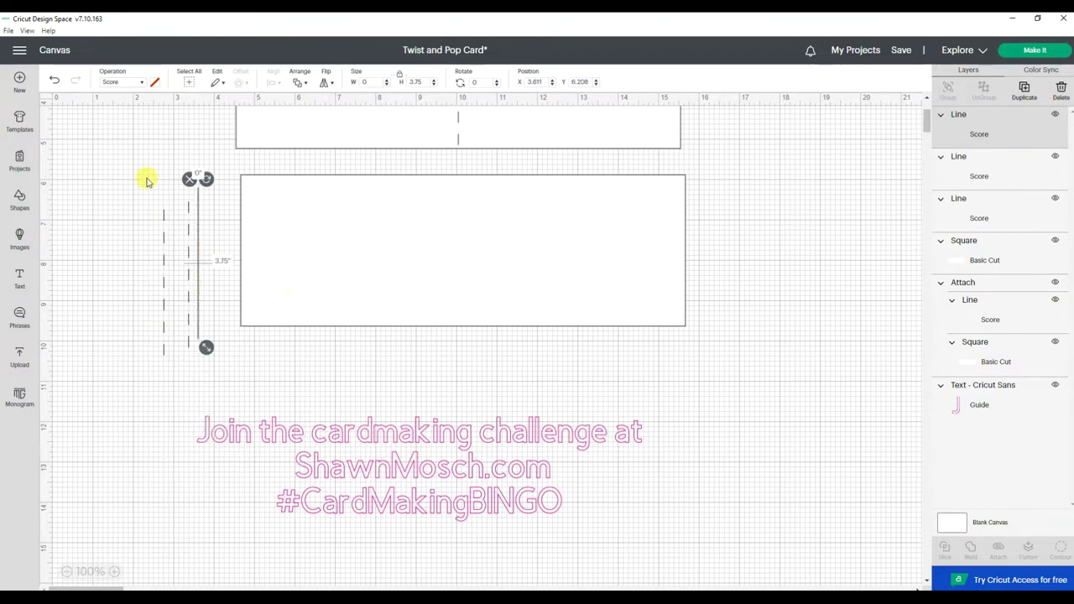
left_click_drag(136, 160, 779, 364)
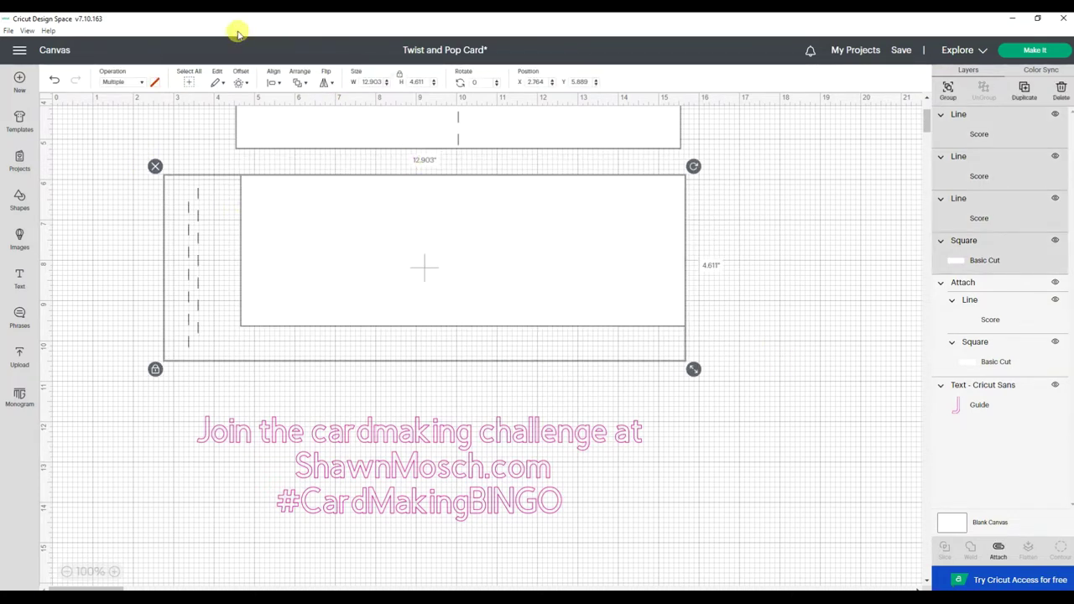
- Align the score line with the lower panel's left edge
left_click(273, 81)
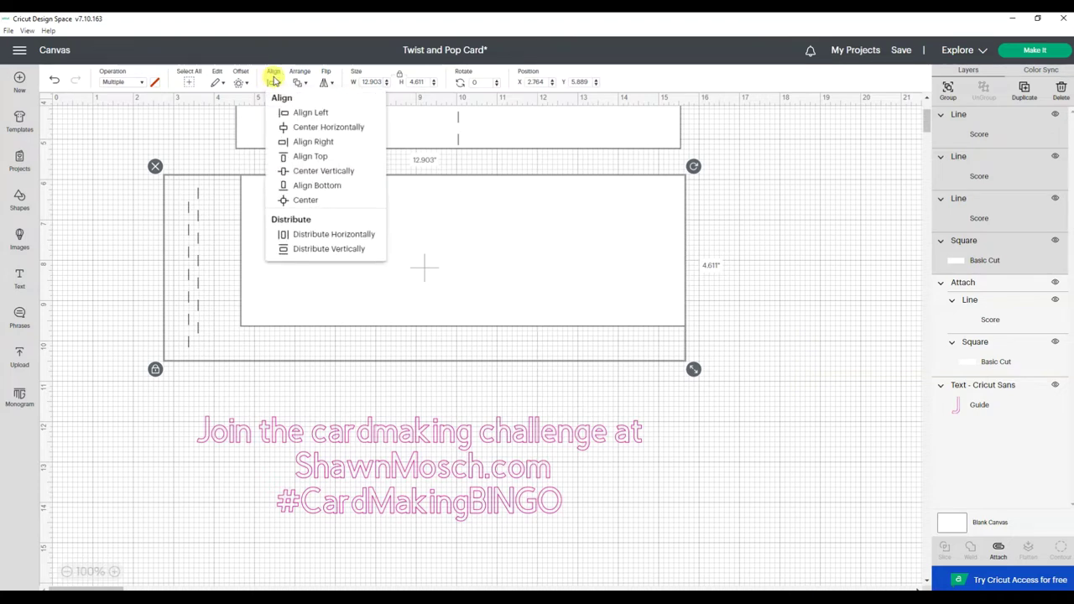
left_click(319, 204)
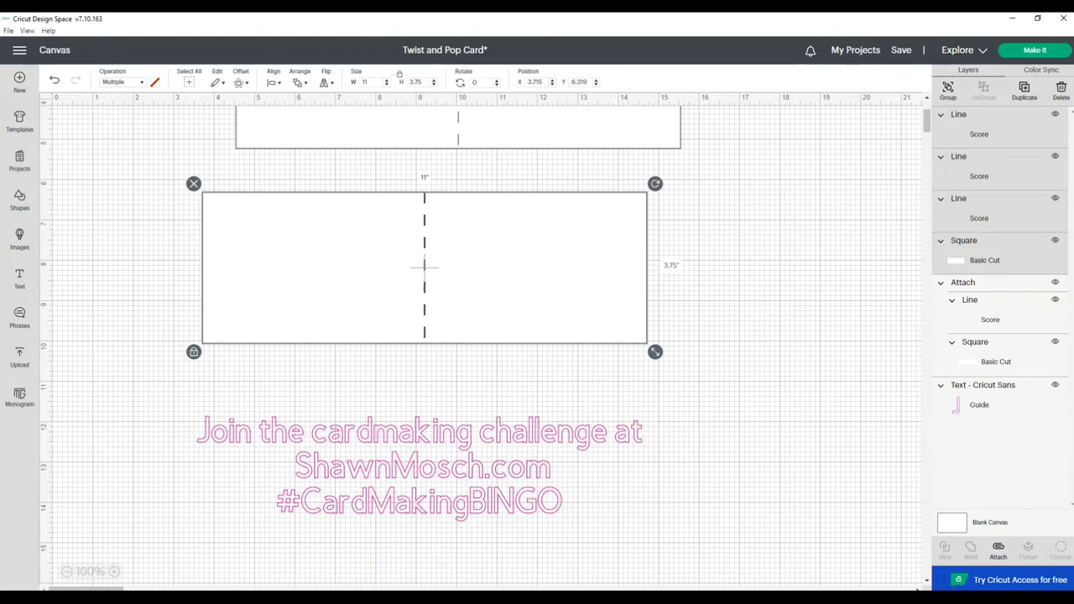
mouse_move(294, 587)
left_click(274, 83)
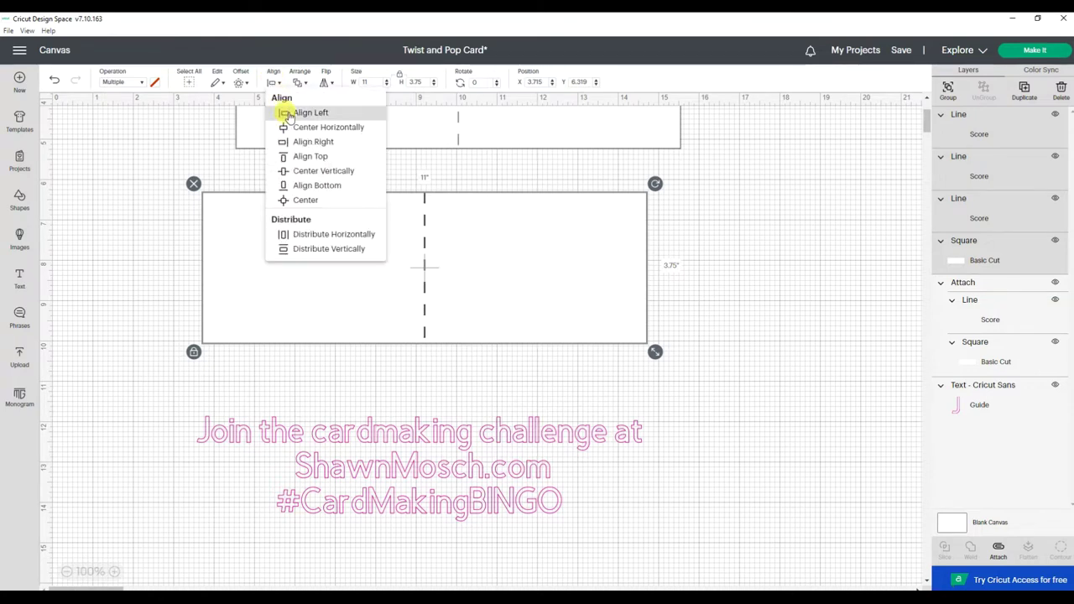
left_click(287, 115)
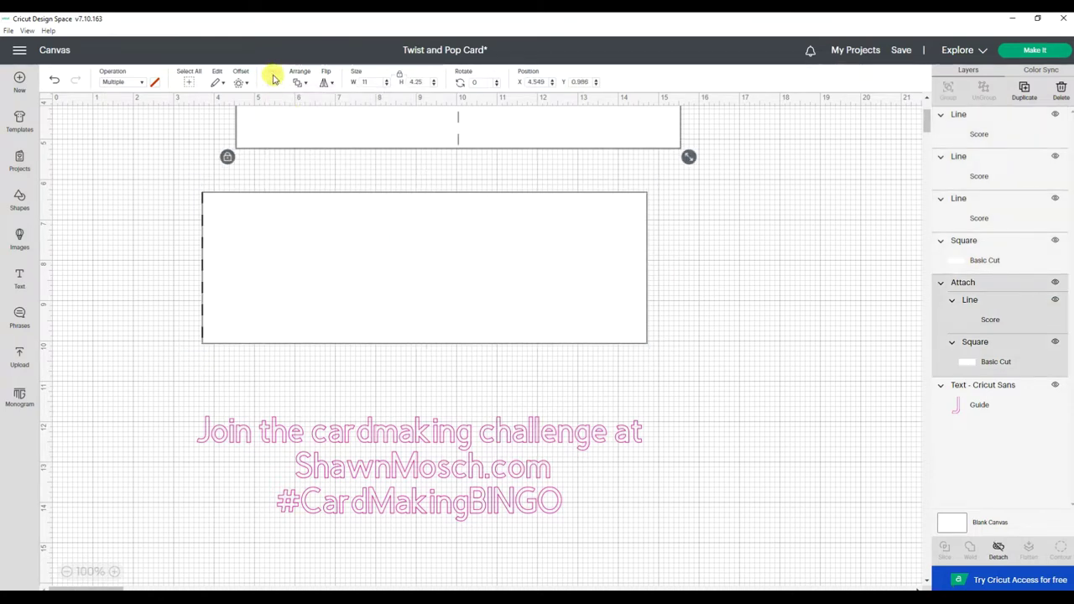
left_click(132, 201)
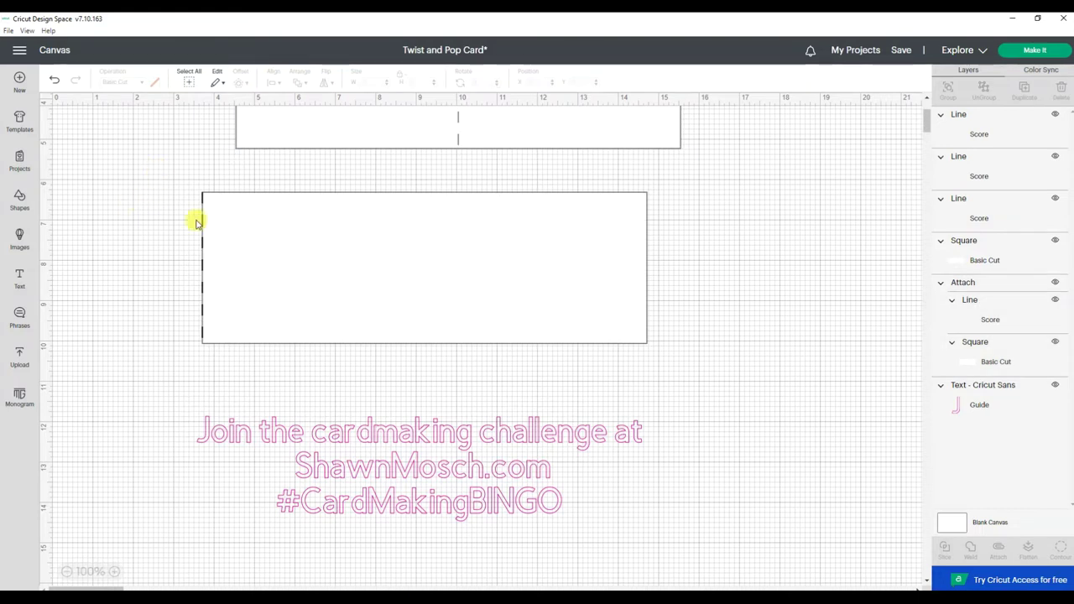
- Select the panel with its score line and set their X position to 3
left_click_drag(159, 171, 732, 393)
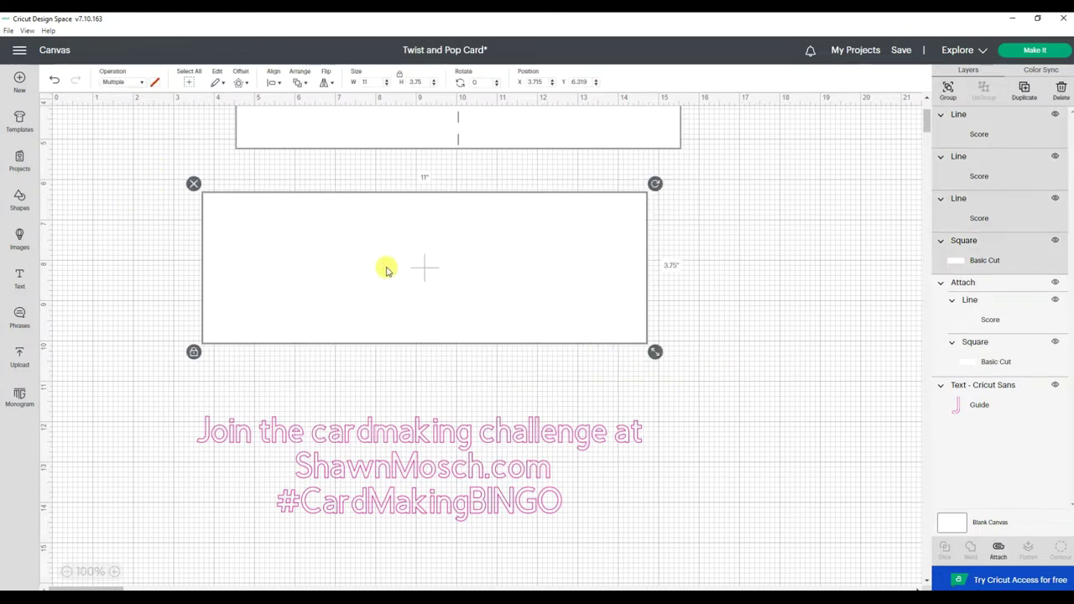
left_click(528, 80)
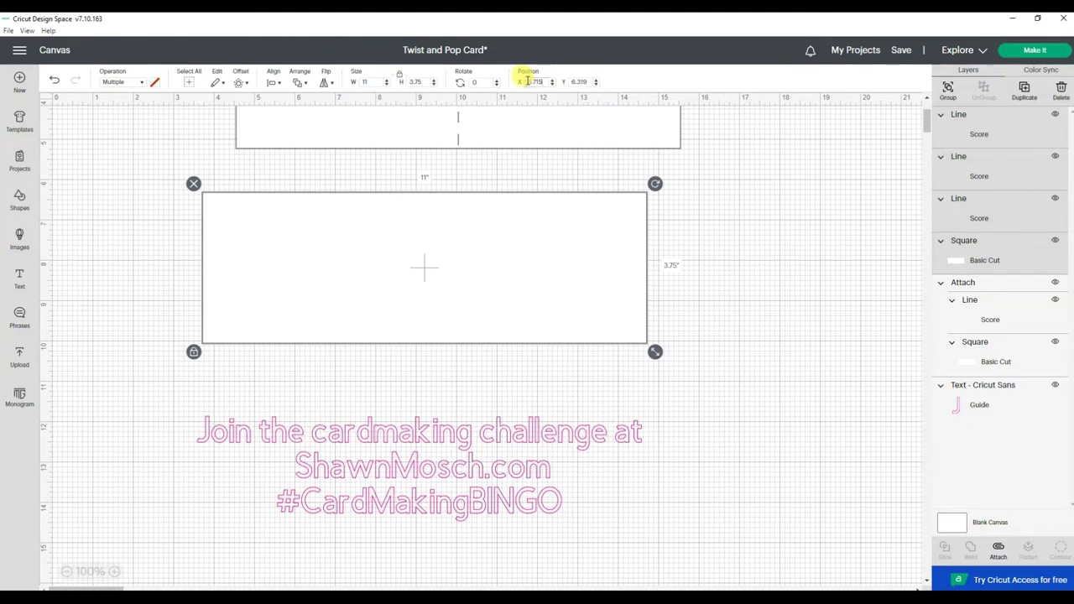
type("13")
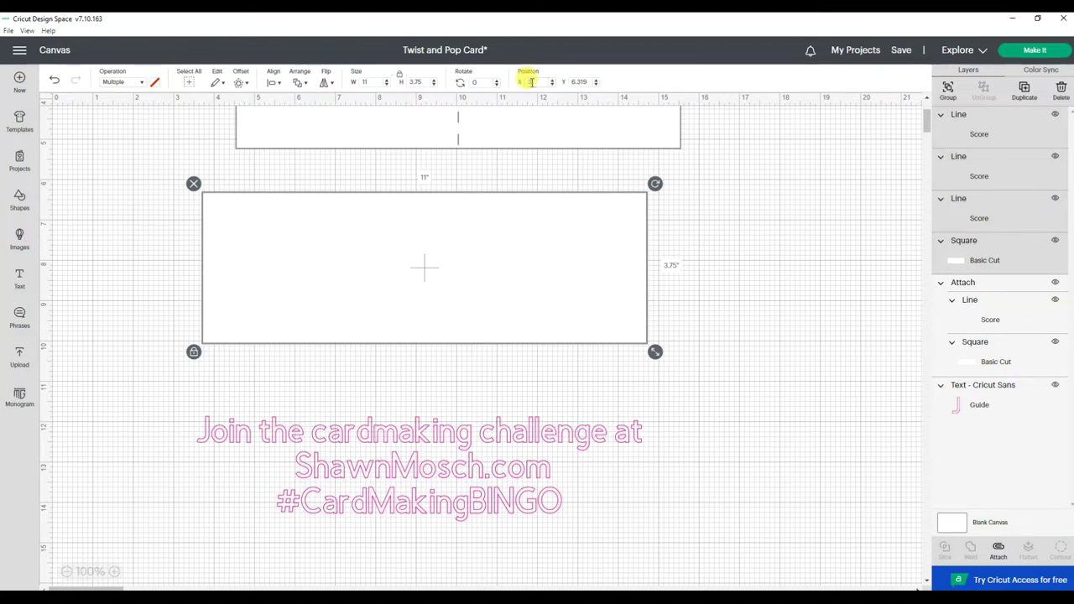
key("Return")
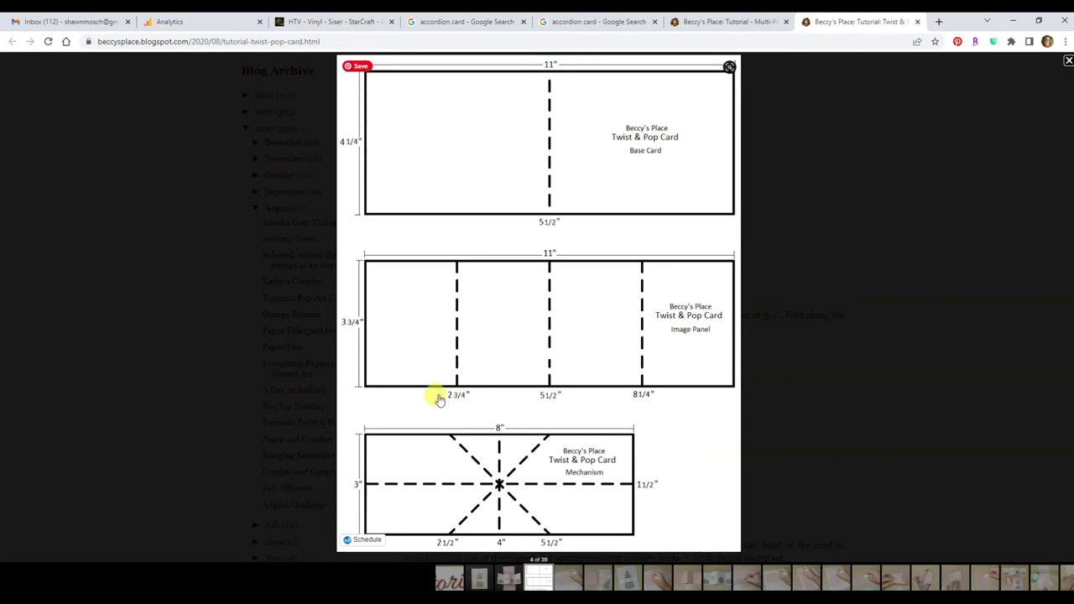
- Move the first score line to X position 5.5
left_click(1011, 24)
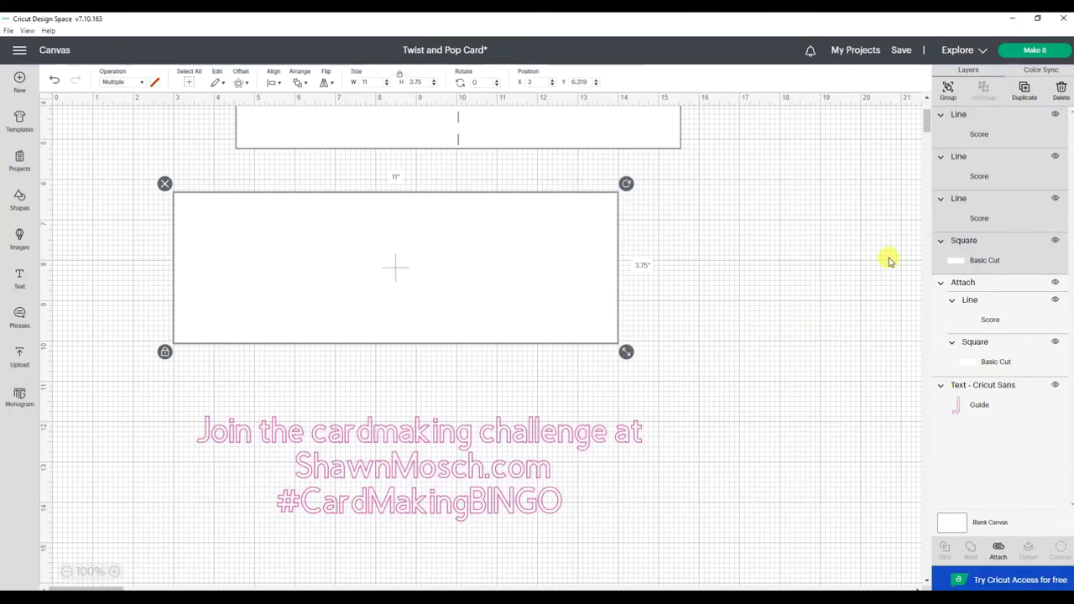
left_click(798, 262)
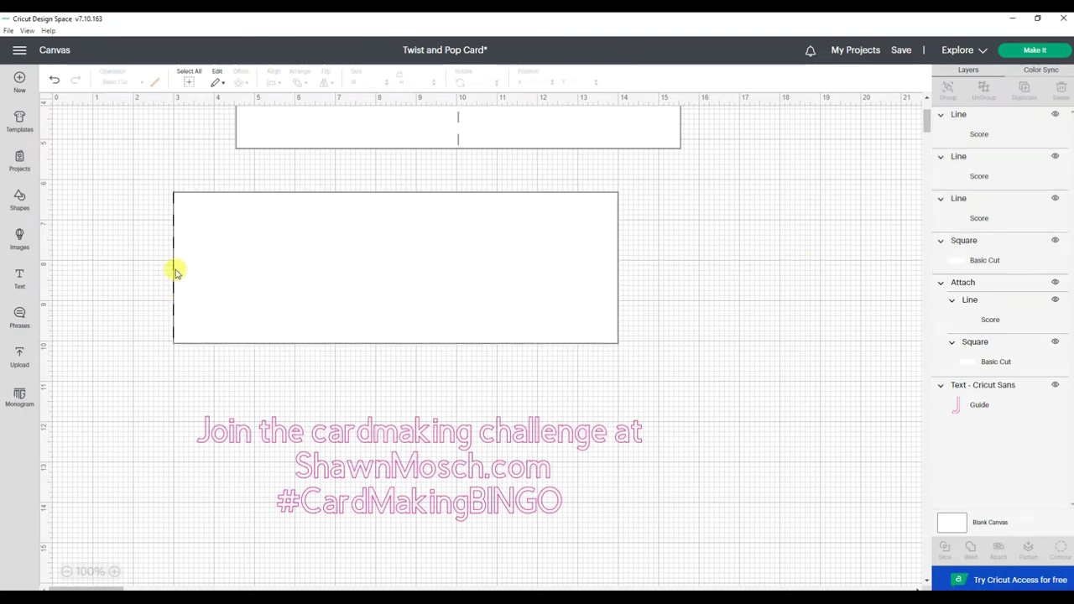
left_click(172, 271)
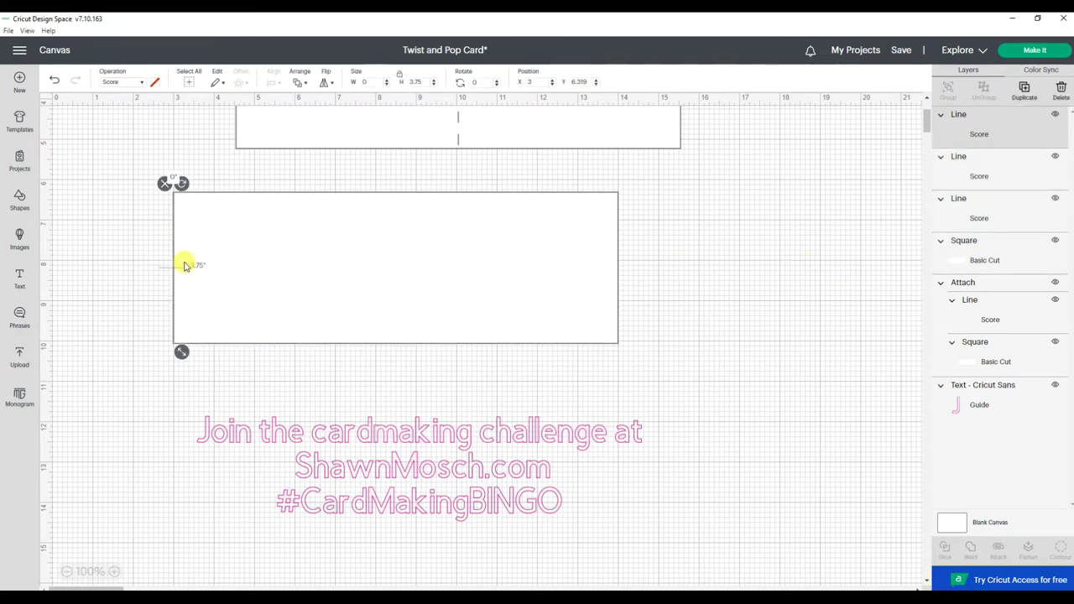
left_click(541, 81)
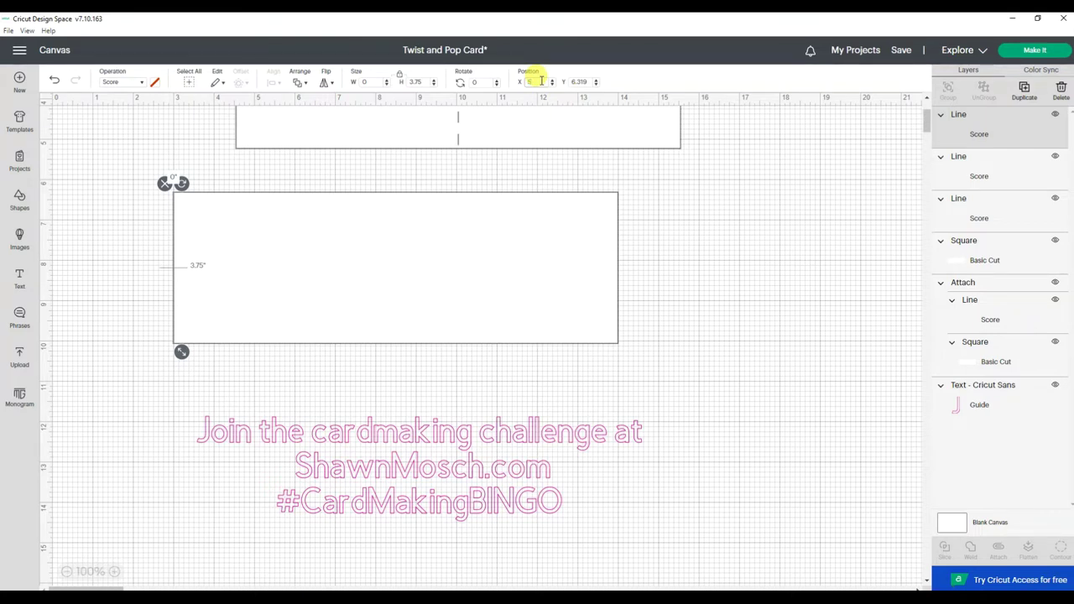
type("5.5")
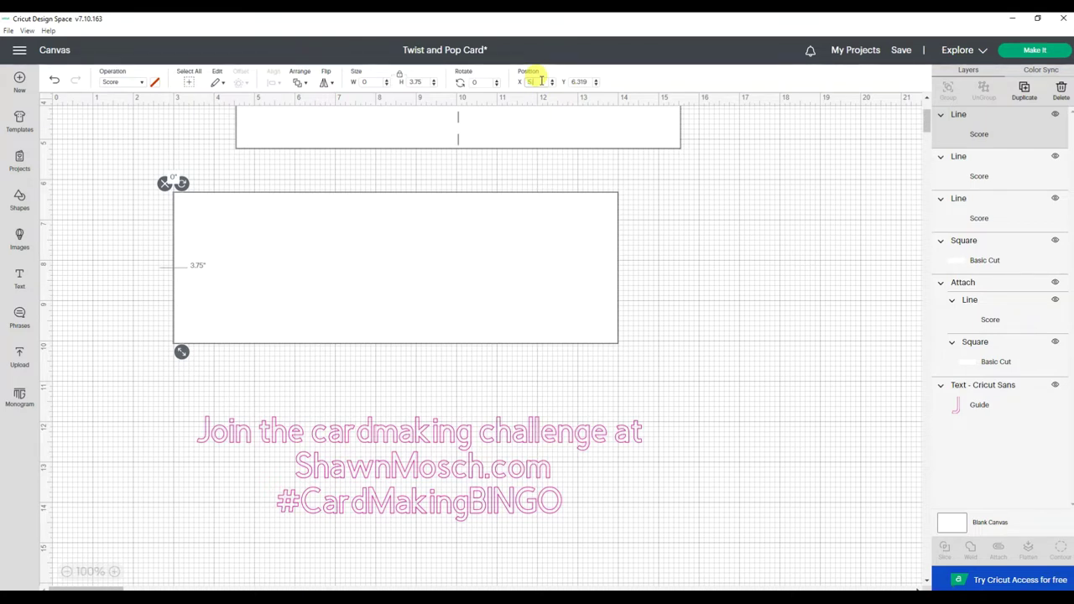
key("Return")
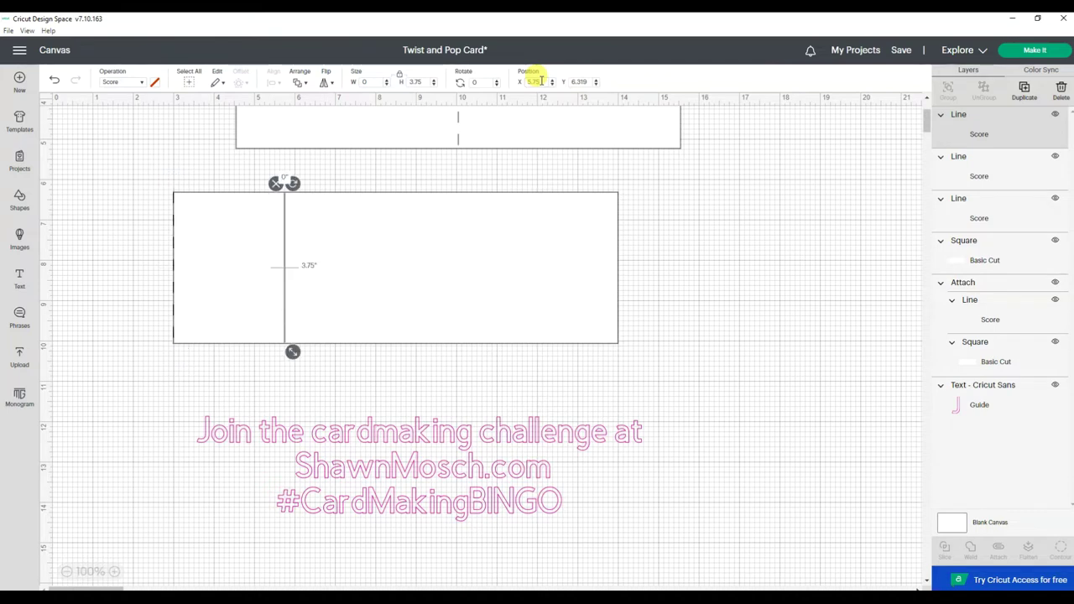
left_click(855, 303)
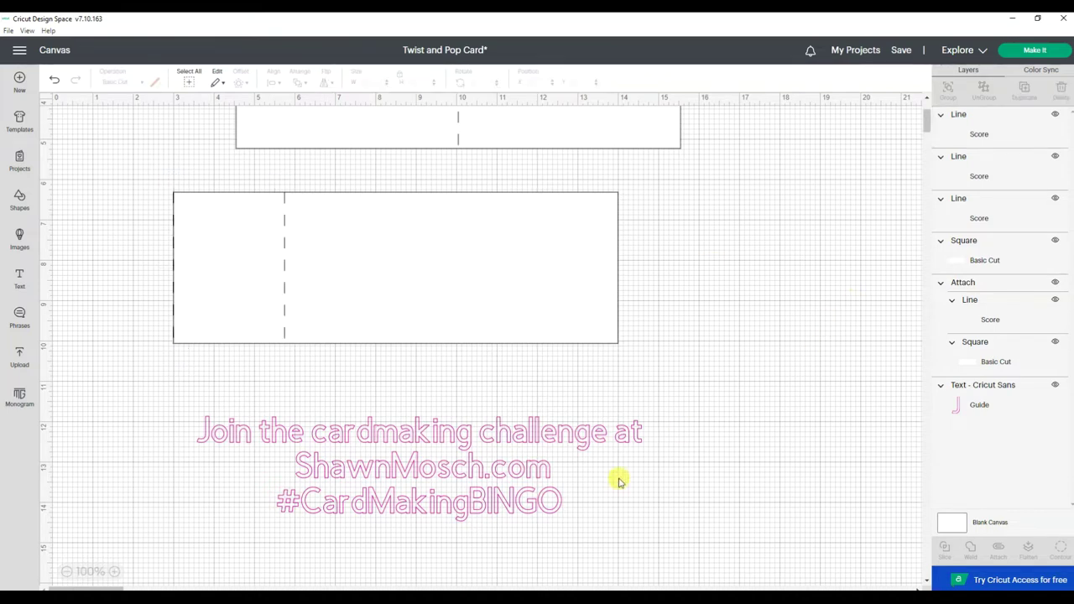
- Check the template diagram, then move the second score line to X position 8.5
left_click(289, 558)
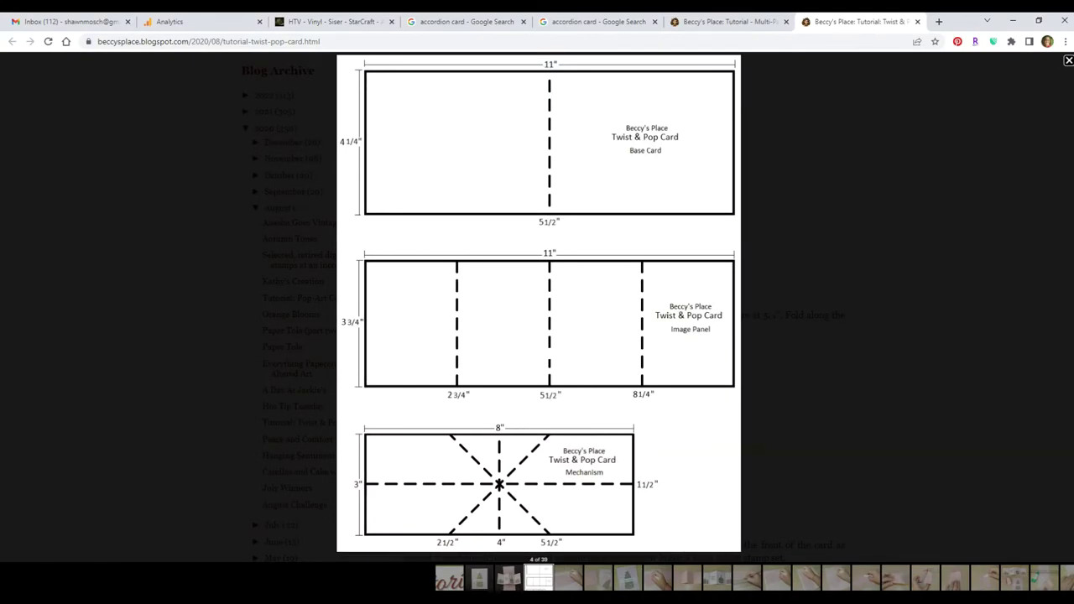
key("alt+Tab")
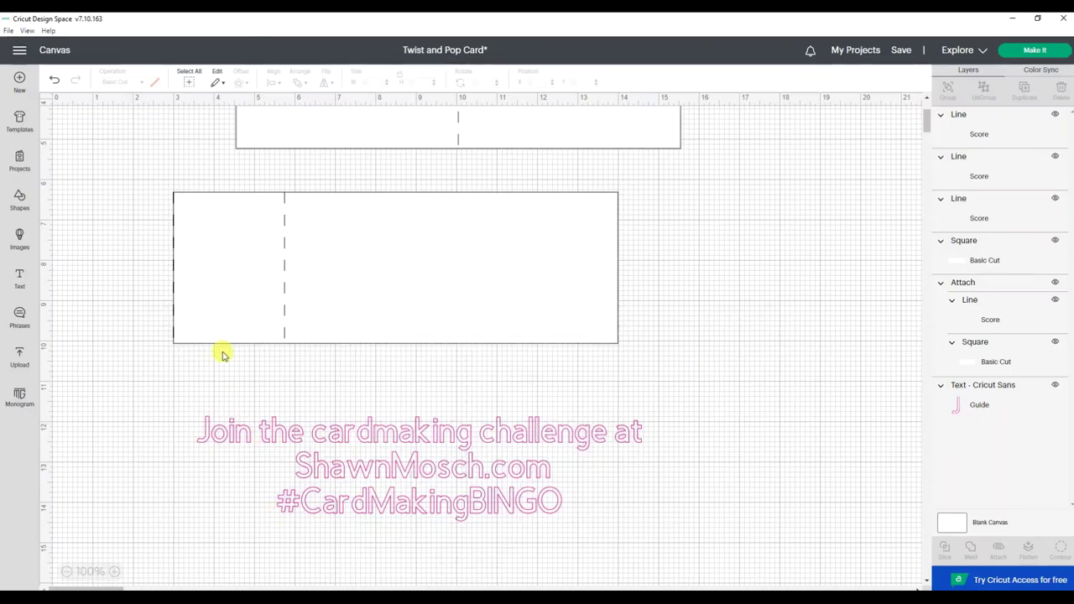
left_click(172, 289)
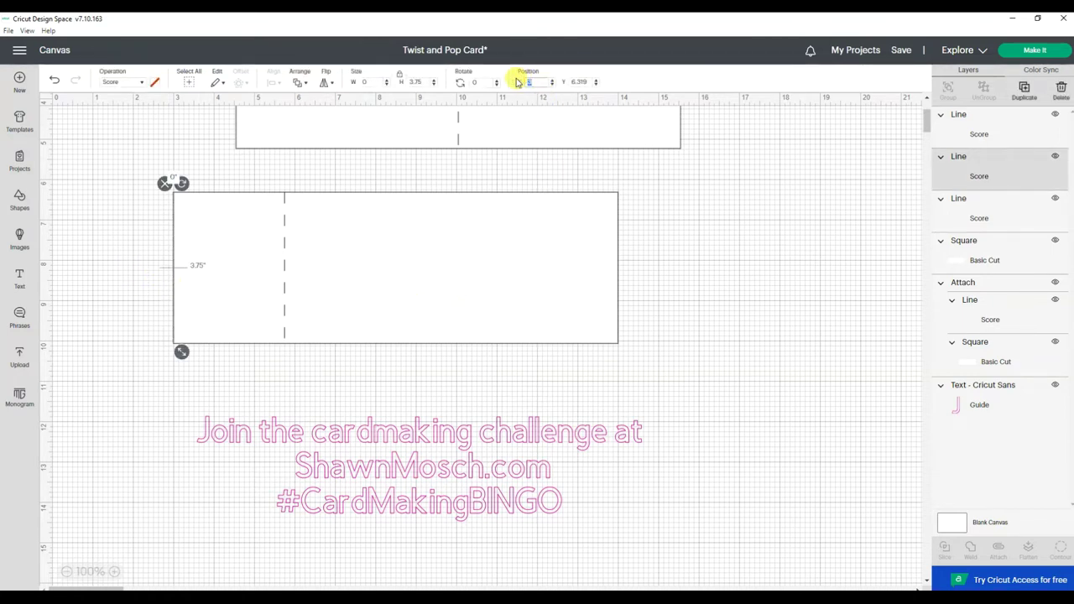
type("8")
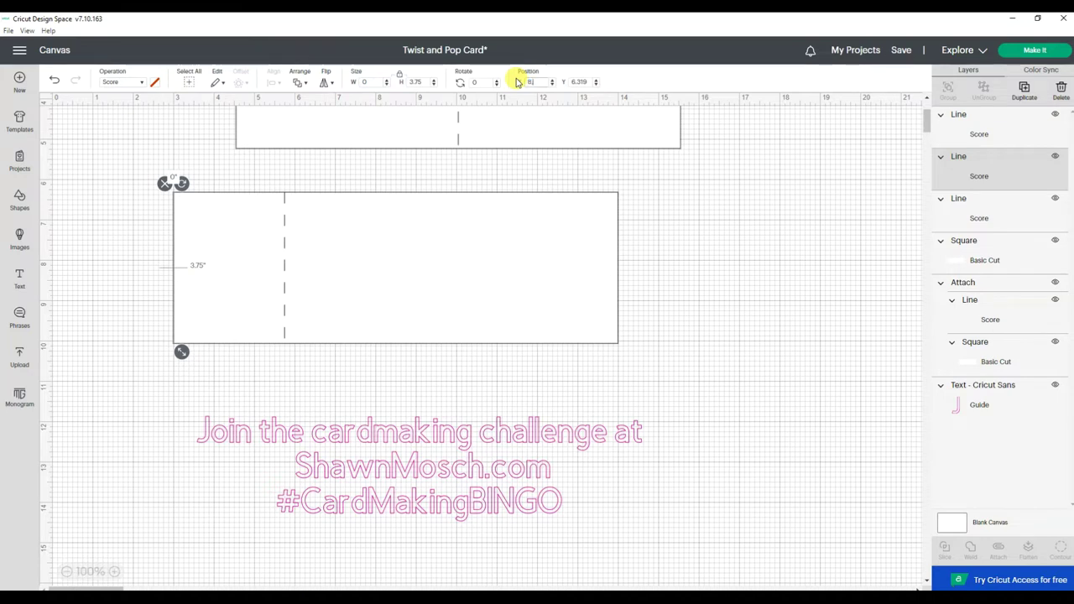
type(".5")
key("Return")
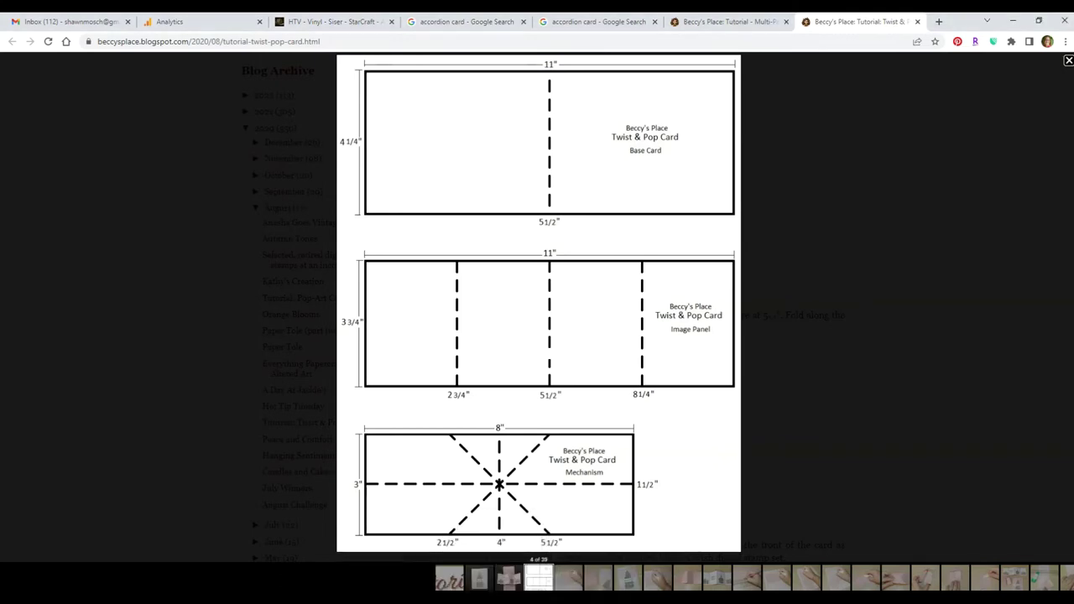
- Reposition the third score line across the panel, then select the panel with all score lines
mouse_move(618, 598)
left_click(619, 554)
left_click(264, 378)
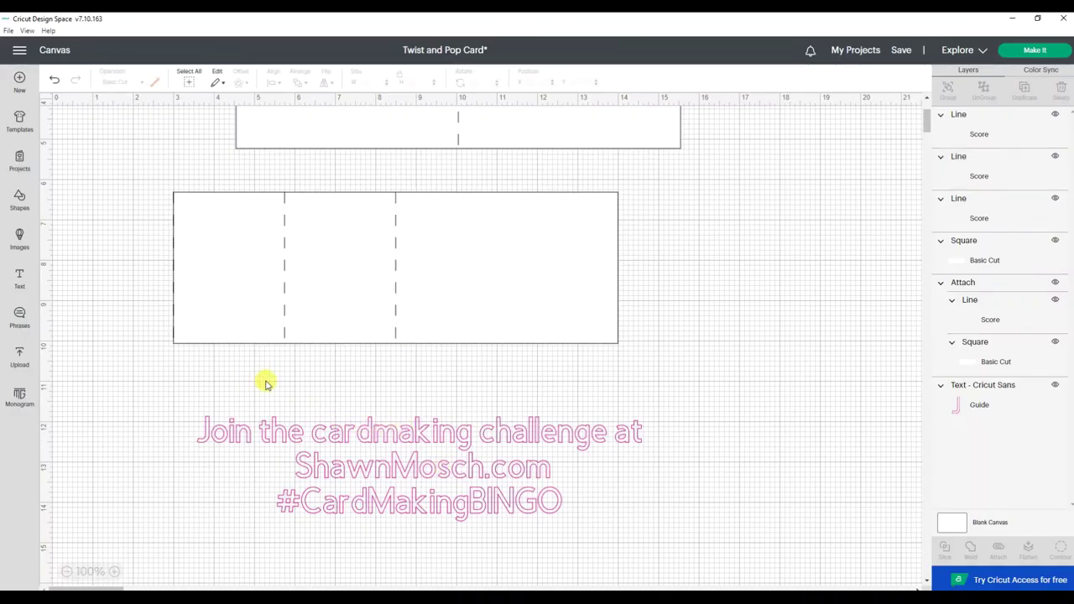
left_click(173, 274)
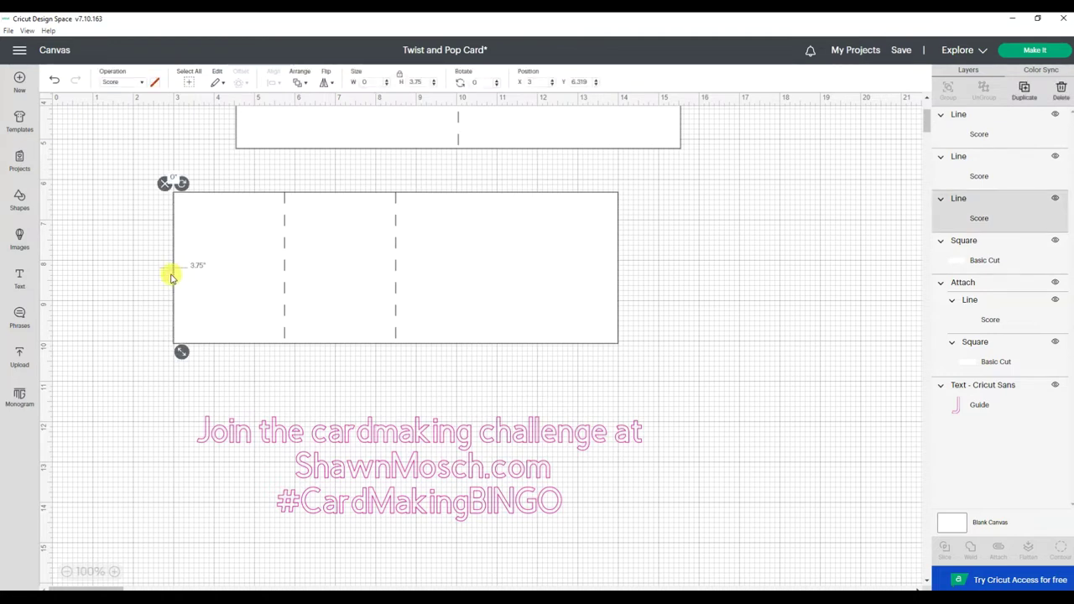
left_click(515, 83)
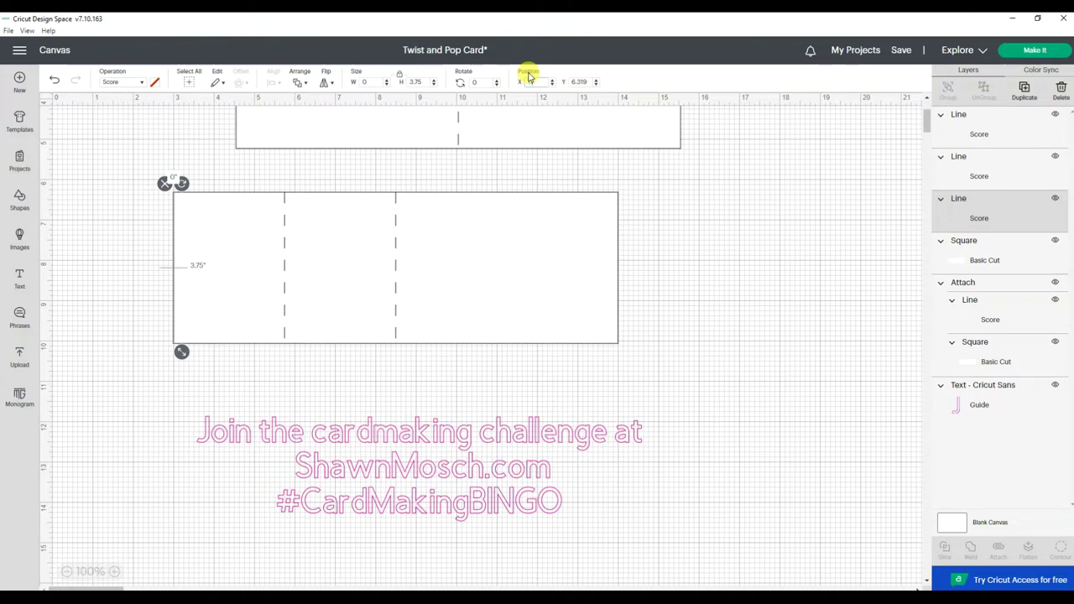
key("Return")
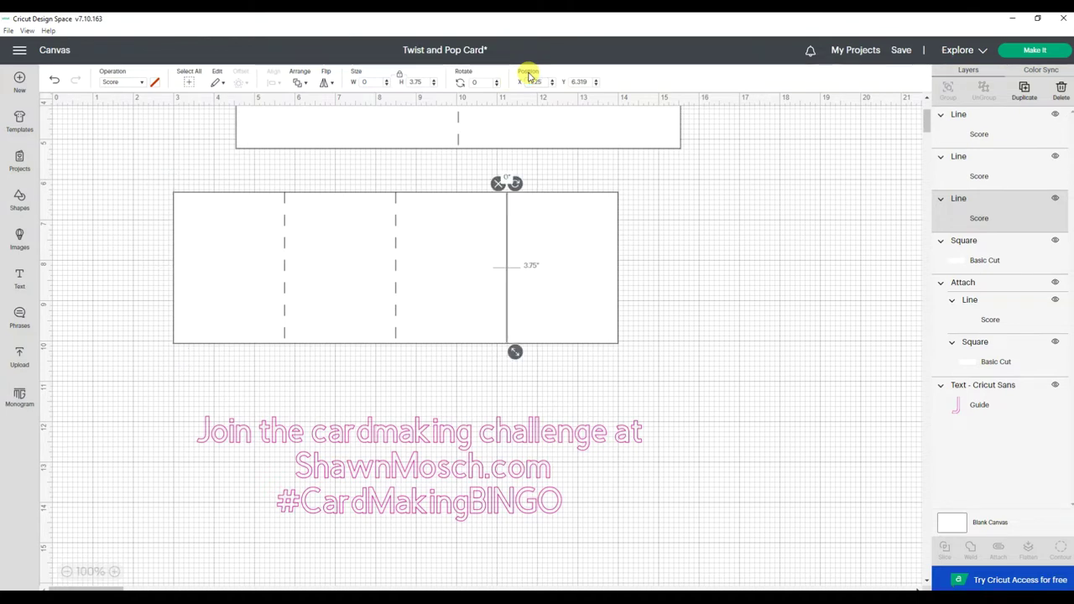
left_click(858, 299)
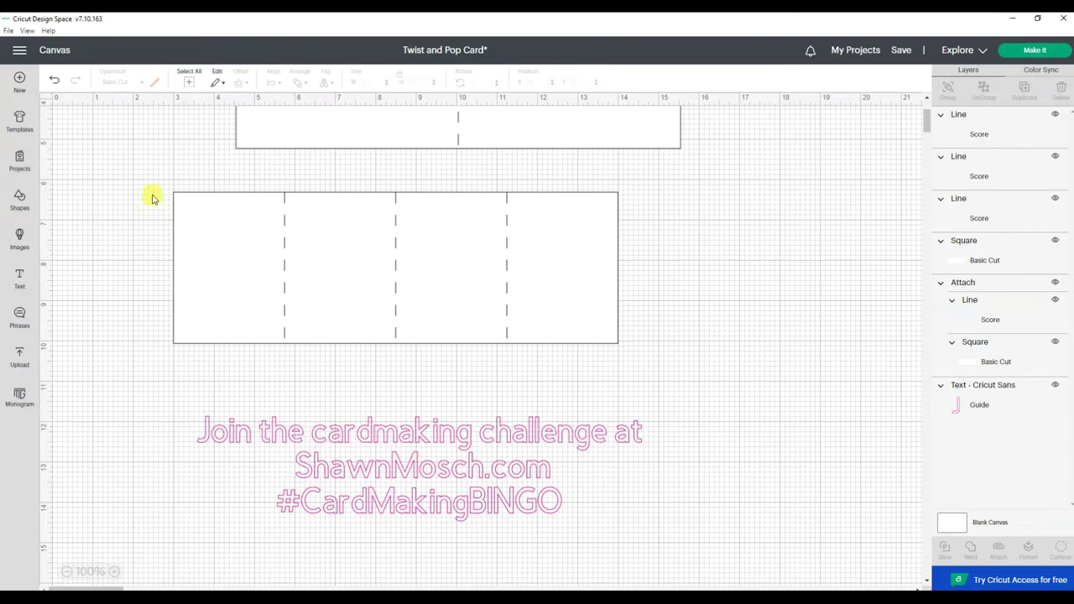
left_click_drag(151, 182, 721, 378)
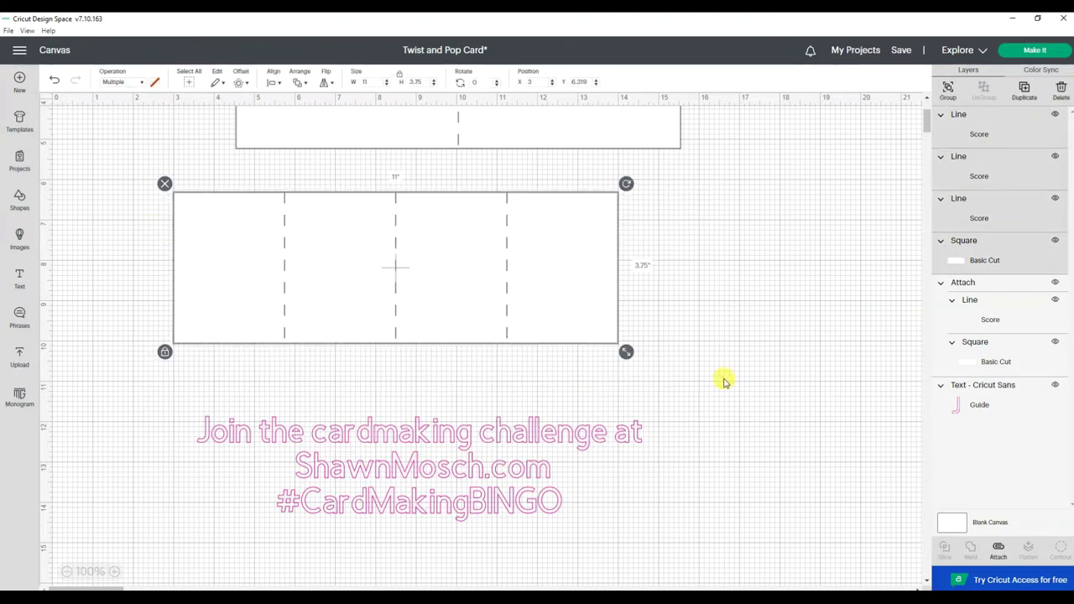
- Attach the three score lines to the lower panel and drag the pink challenge text to the canvas bottom
left_click(998, 550)
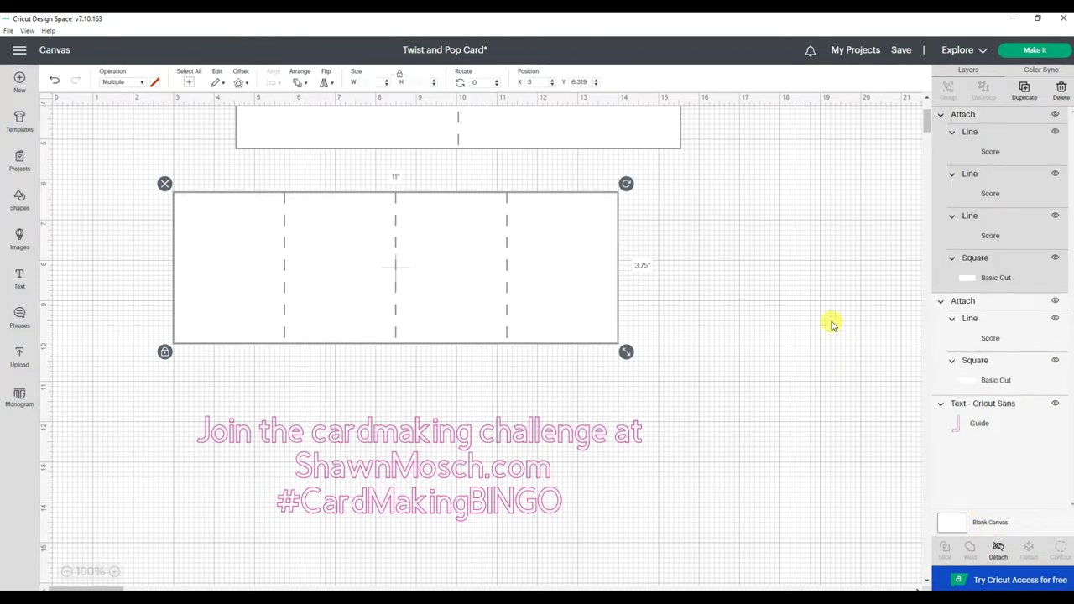
left_click(435, 461)
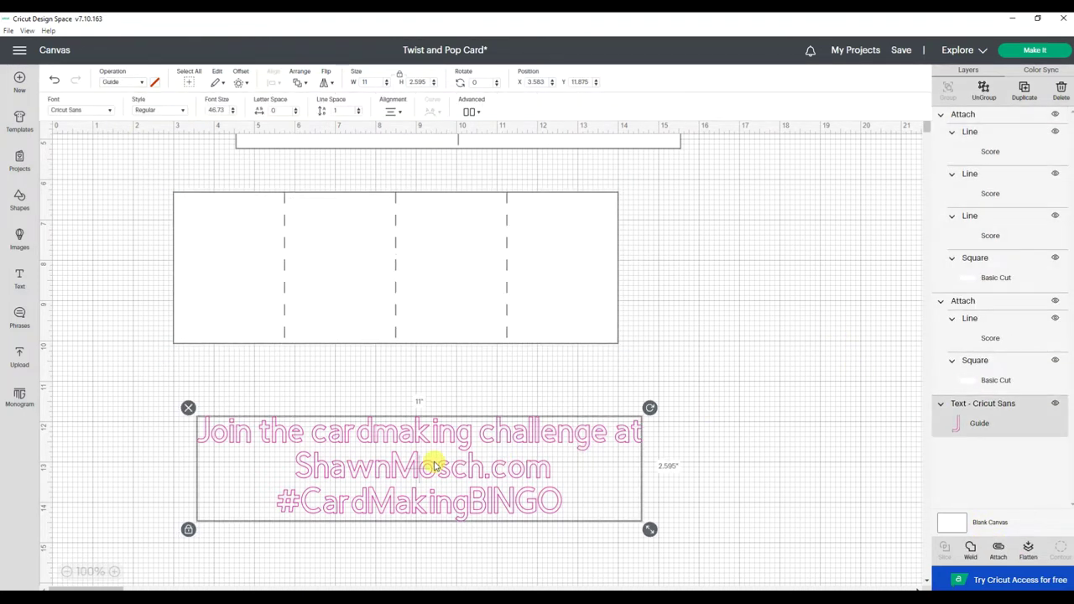
left_click_drag(440, 459, 448, 600)
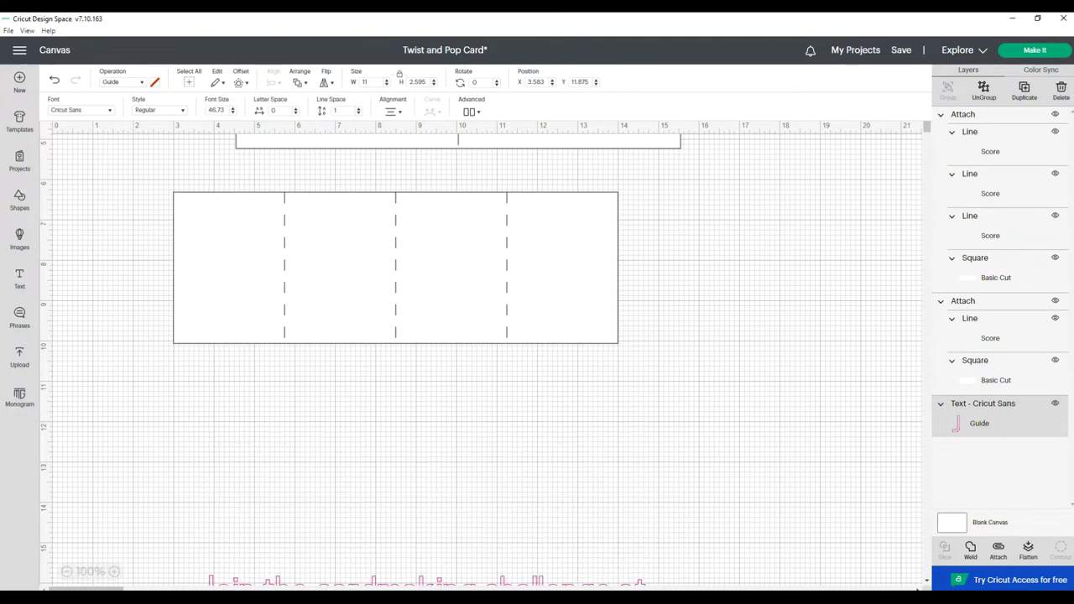
left_click(20, 201)
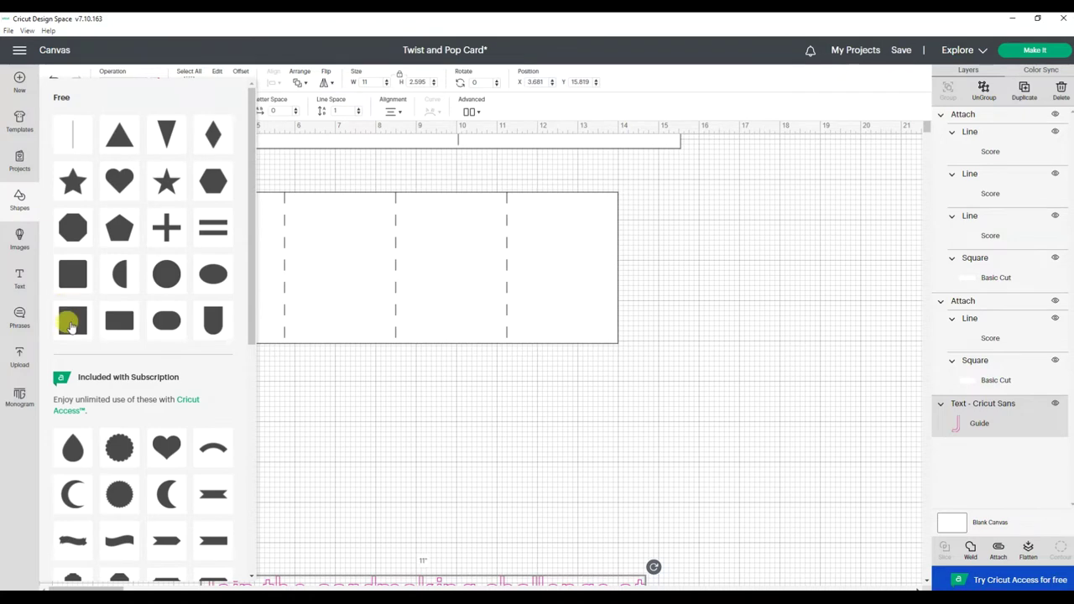
- Add a square and place it beside the long scored strip
left_click(71, 324)
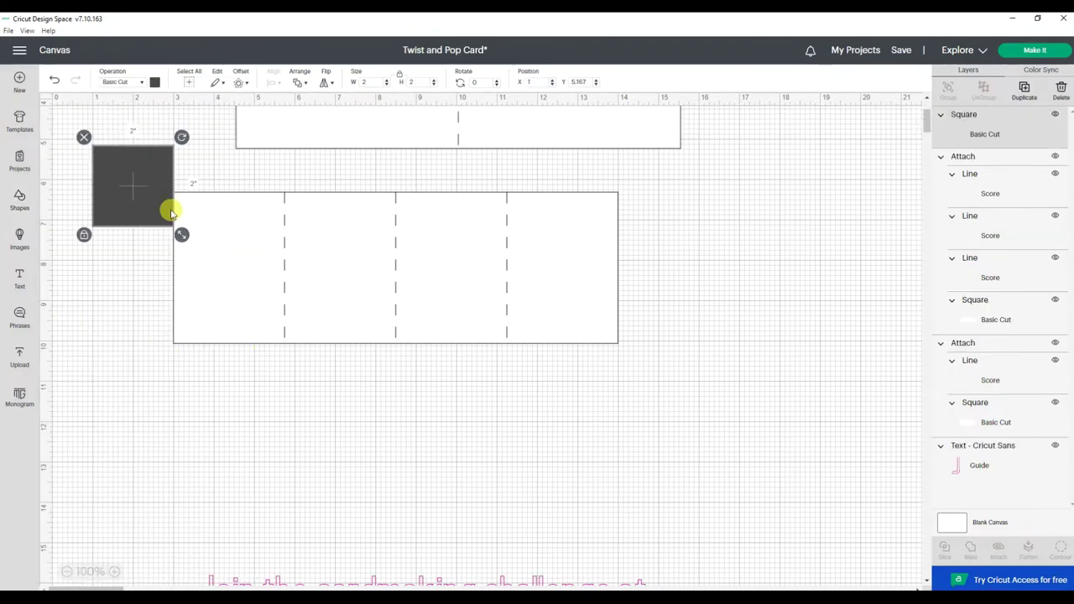
left_click_drag(148, 233, 322, 395)
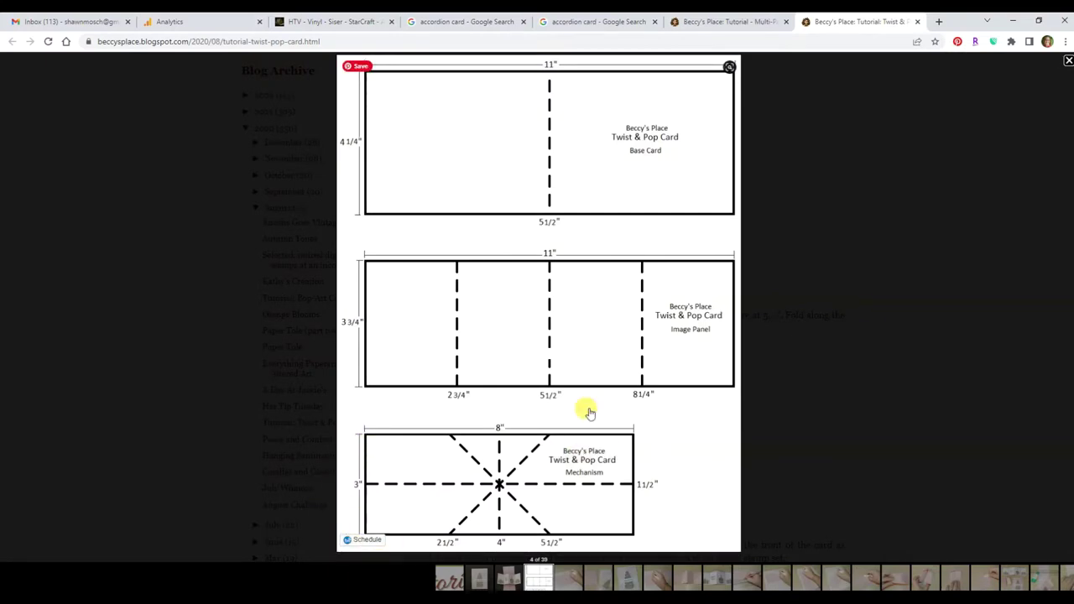
left_click(1017, 21)
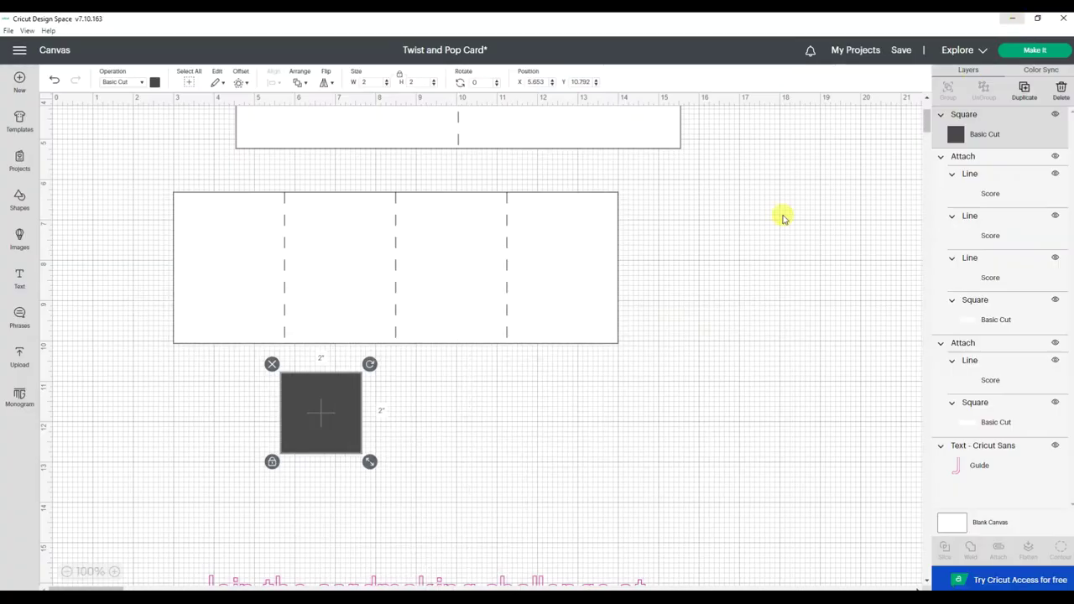
- Unlock proportions and make the square an 8 × 3 in white rectangle
left_click(400, 78)
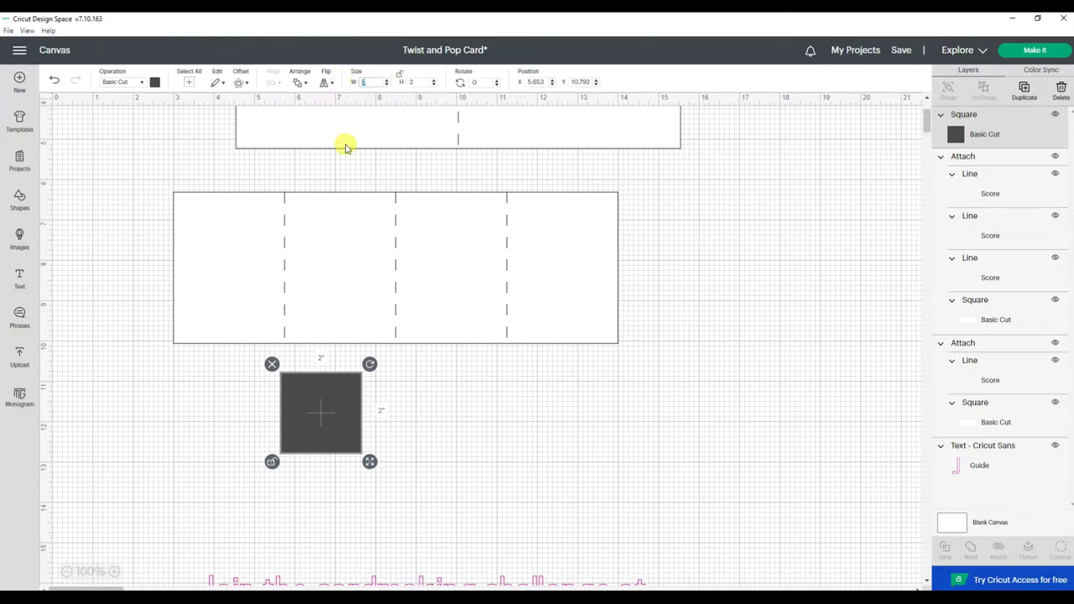
type("8")
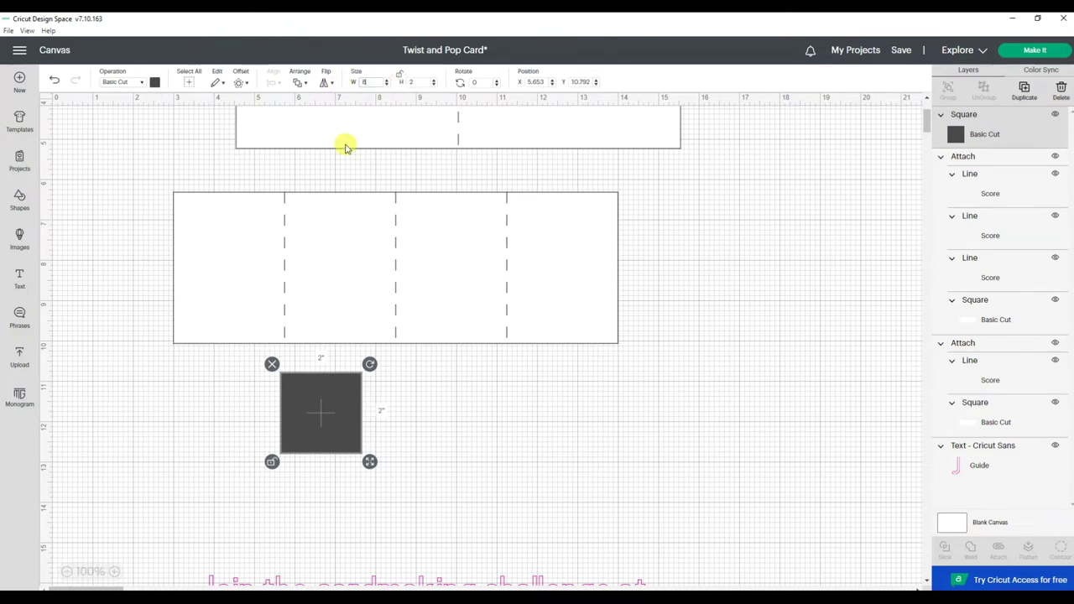
left_click(404, 81)
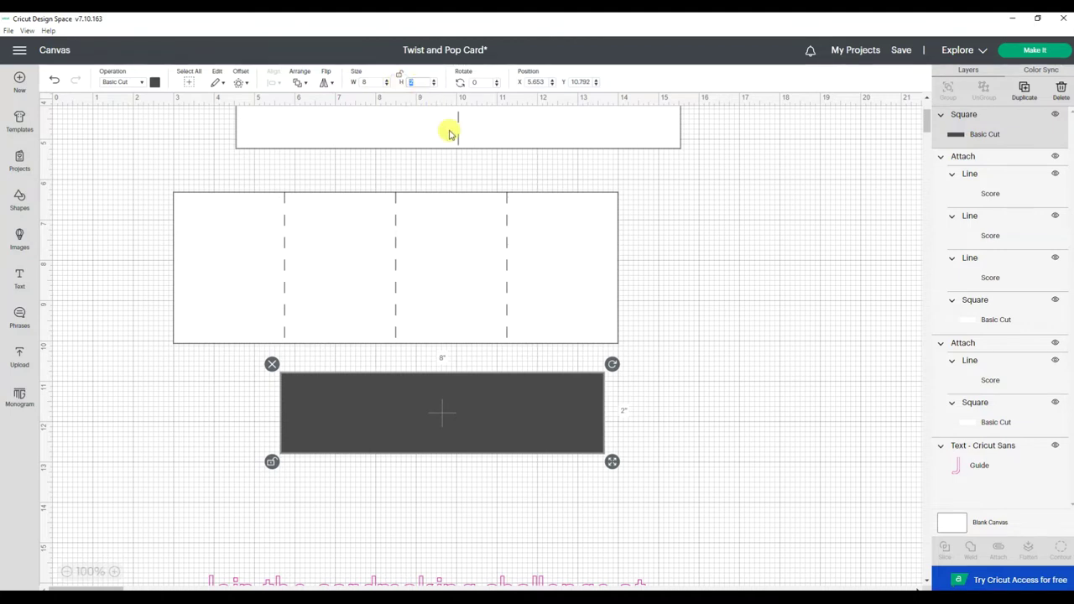
key("Return")
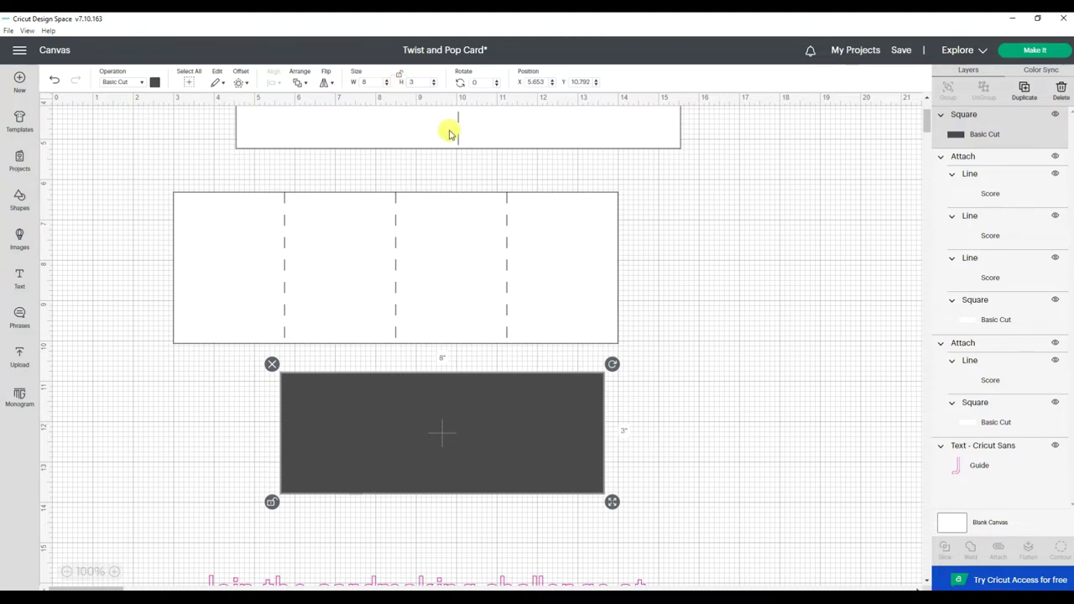
left_click(155, 84)
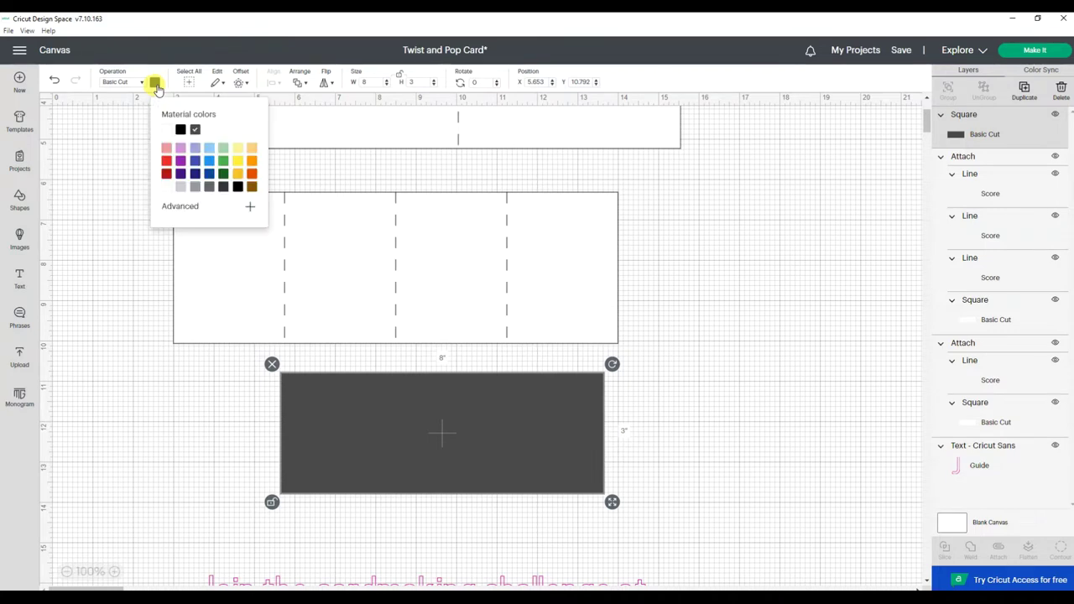
left_click(166, 186)
left_click(118, 360)
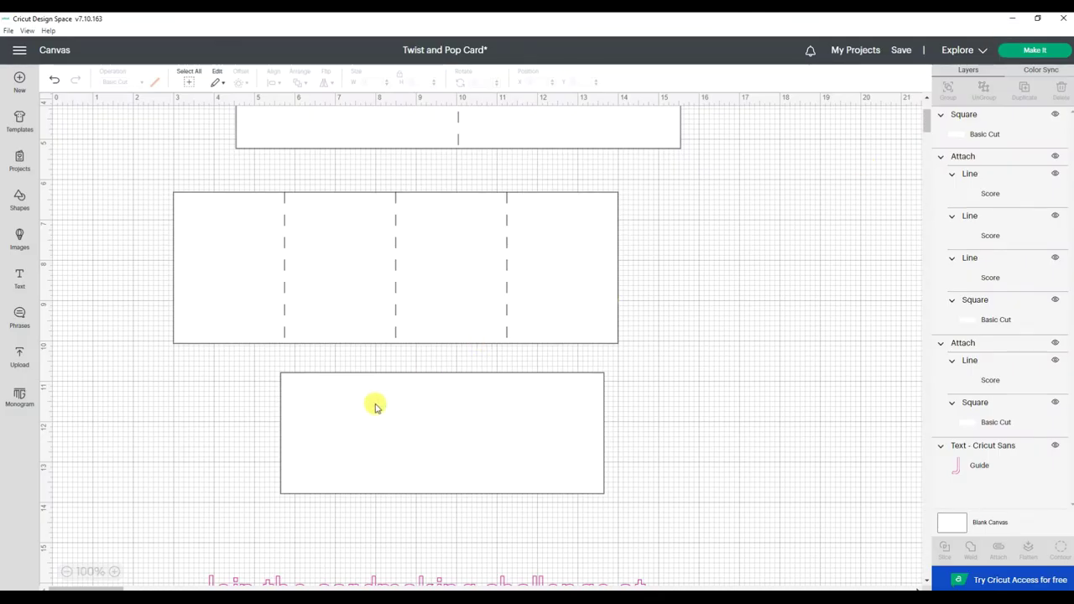
- Add a score line, duplicate it, and move the copy next to the white panel
left_click(18, 201)
left_click(74, 141)
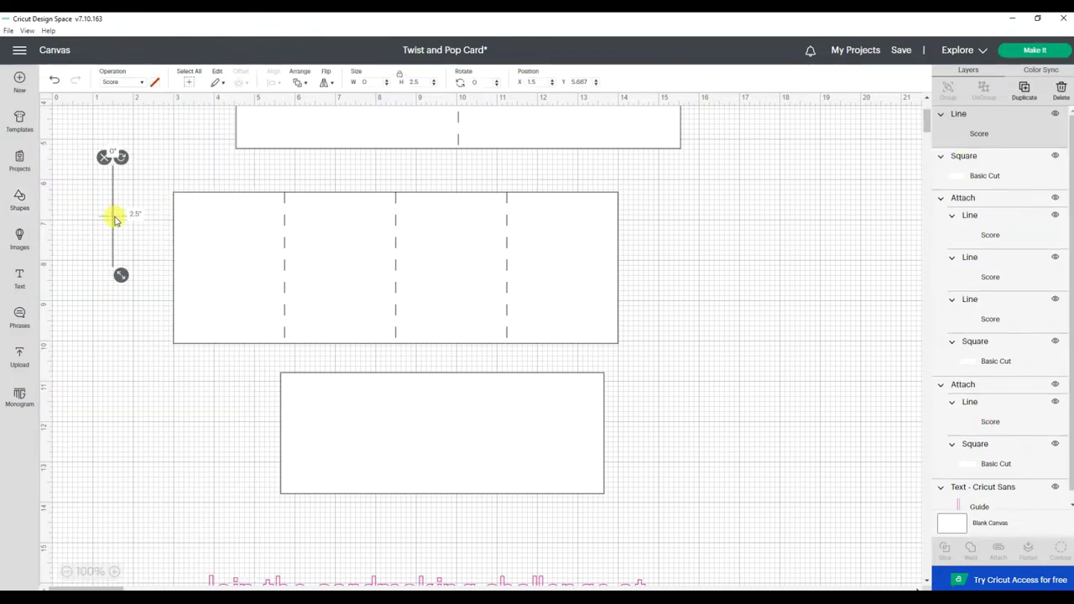
left_click_drag(116, 229, 127, 429)
right_click(127, 429)
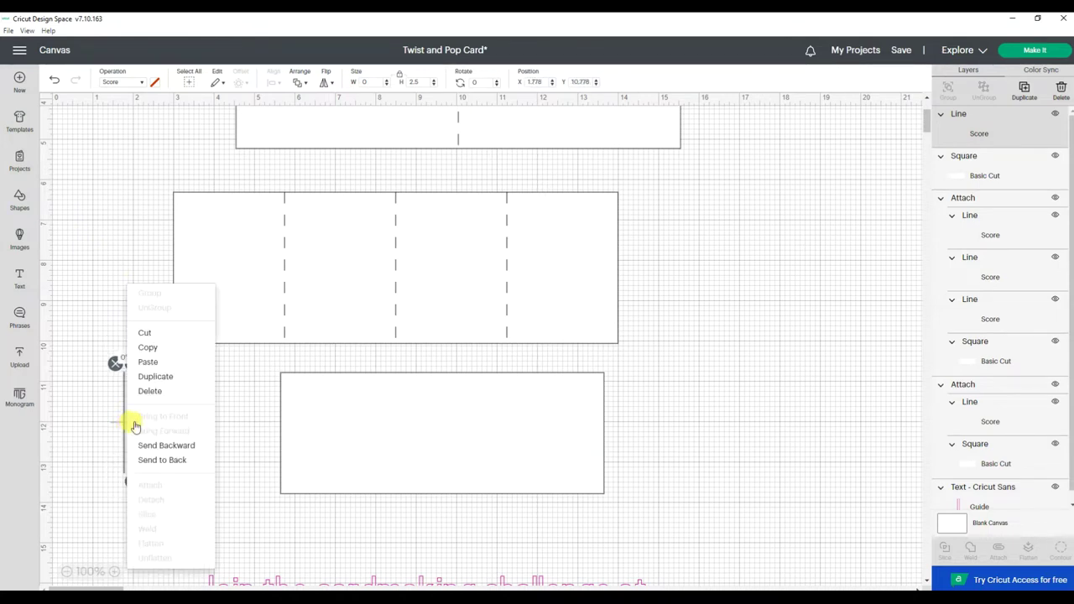
left_click(156, 379)
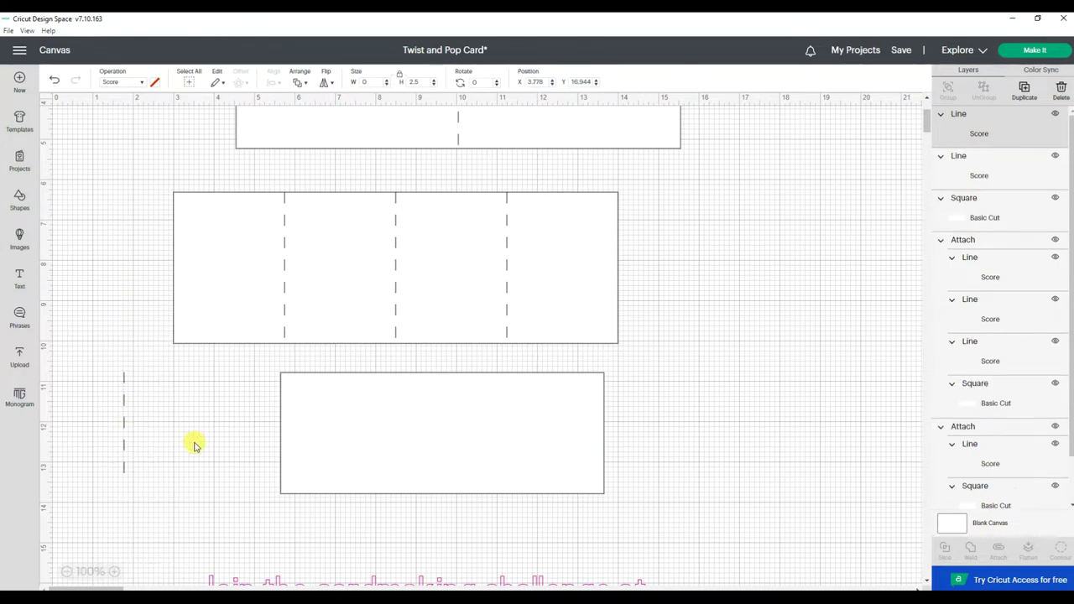
scroll(196, 443, "down", 3)
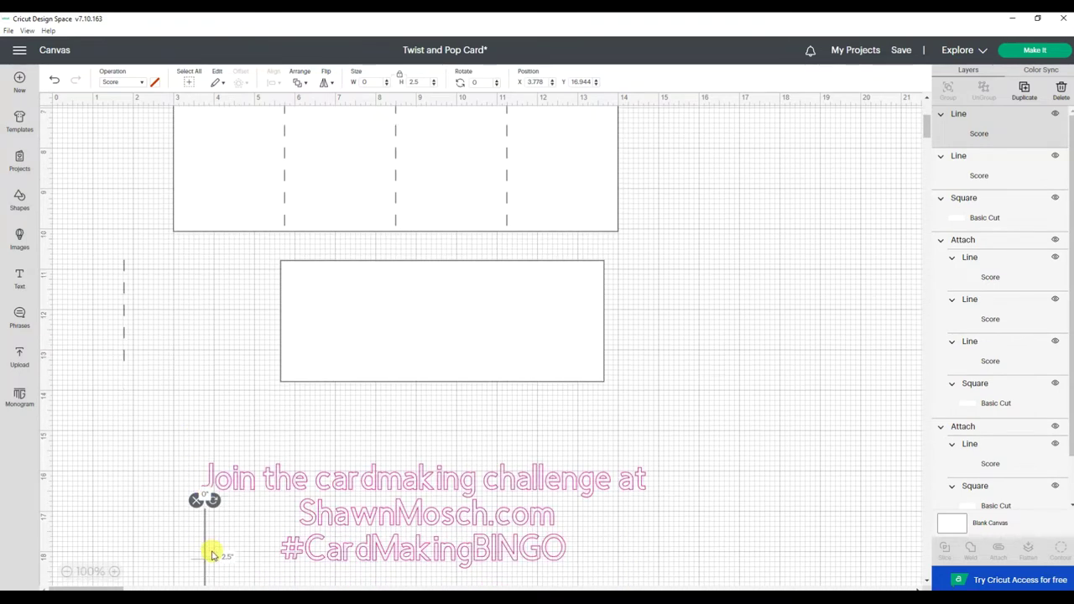
left_click_drag(213, 556, 226, 307)
- Set the duplicate score line's length to 3 in
left_click(337, 323)
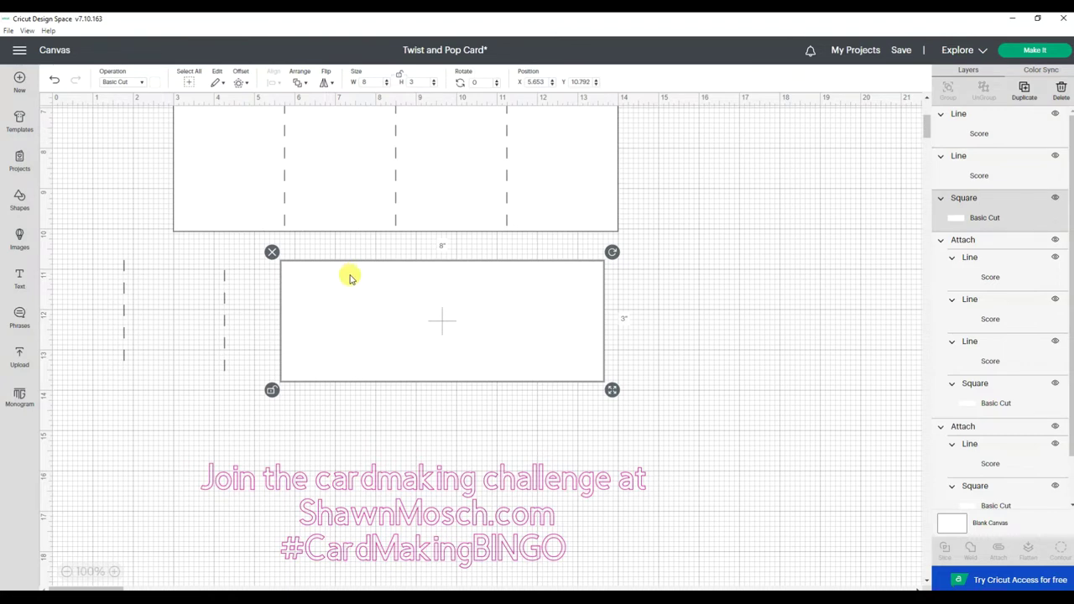
left_click(224, 308)
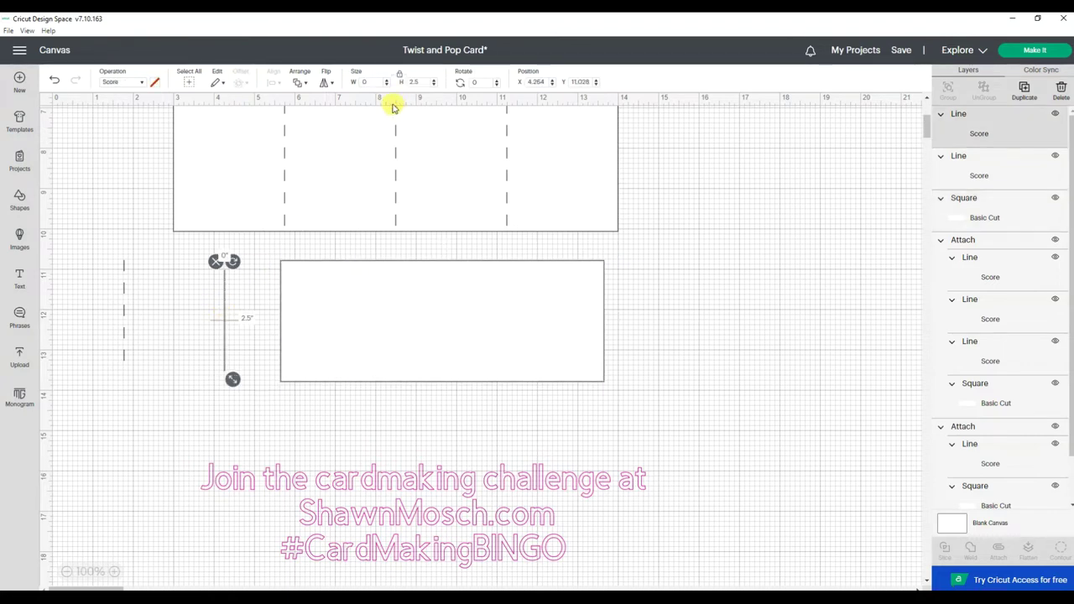
left_click(405, 82)
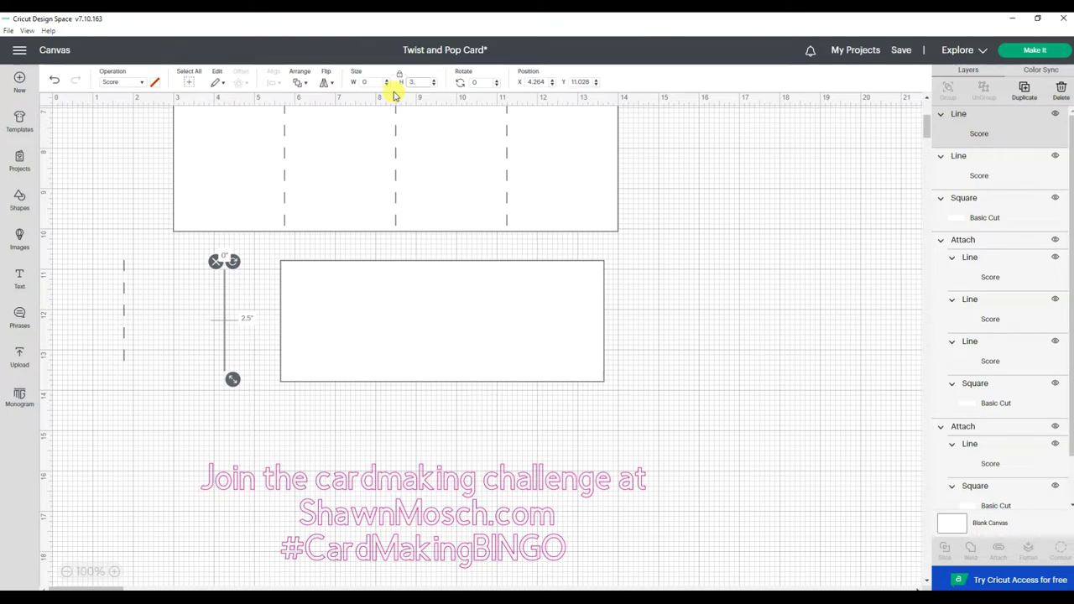
type("3")
key("Return")
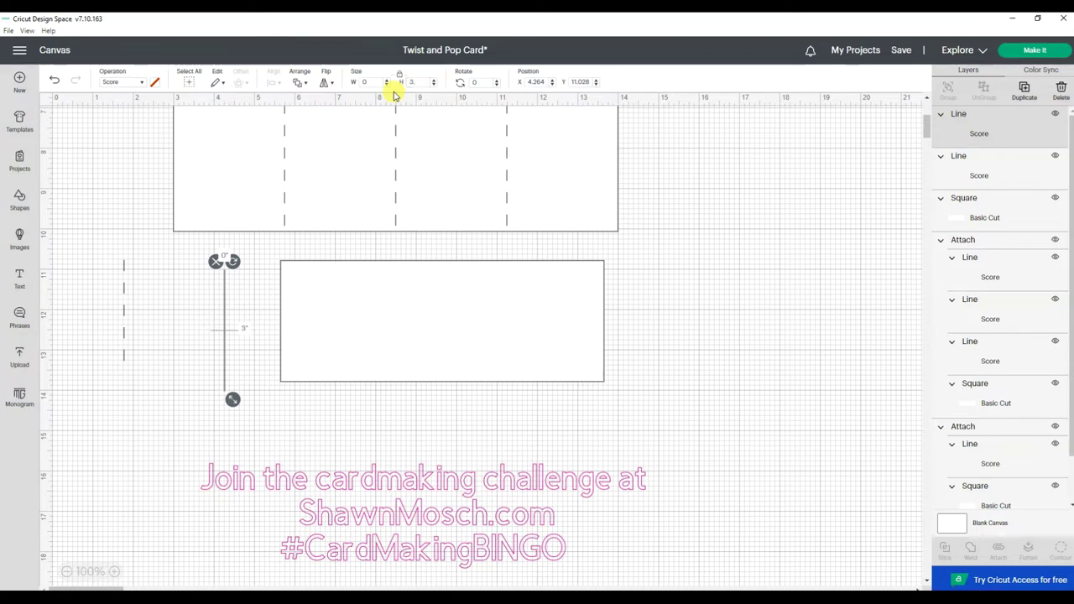
left_click(727, 365)
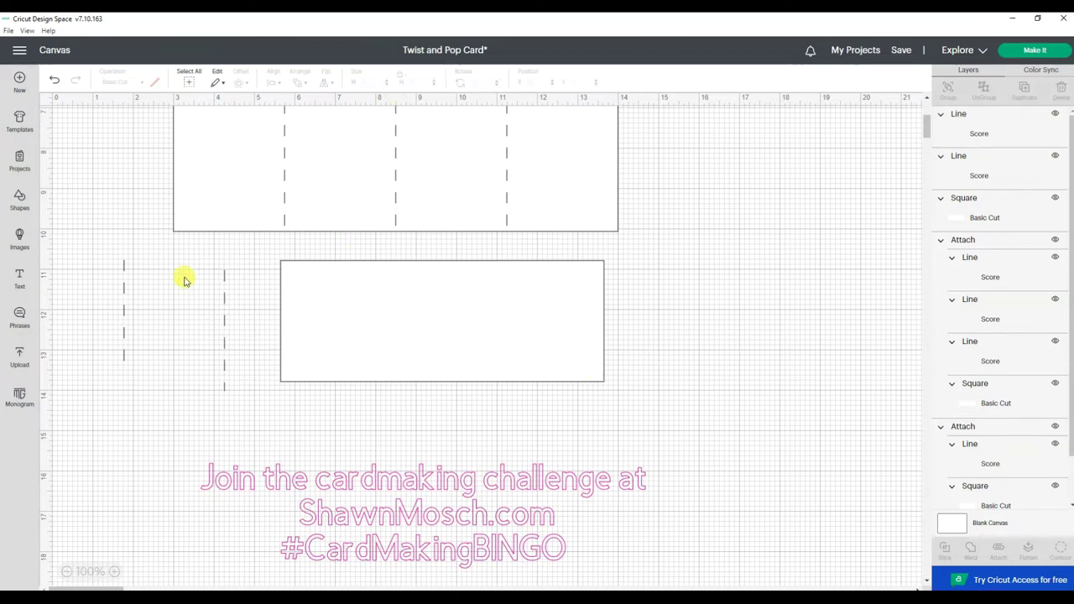
- Centre the 3 in score line on the 8 × 3 panel and attach it
left_click_drag(183, 252, 676, 417)
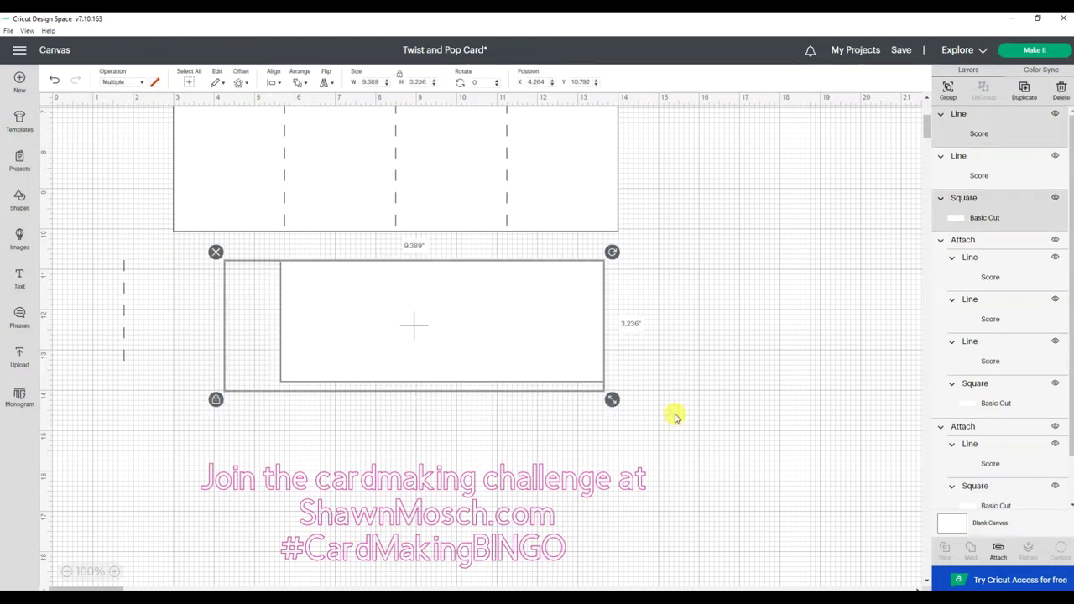
left_click(270, 80)
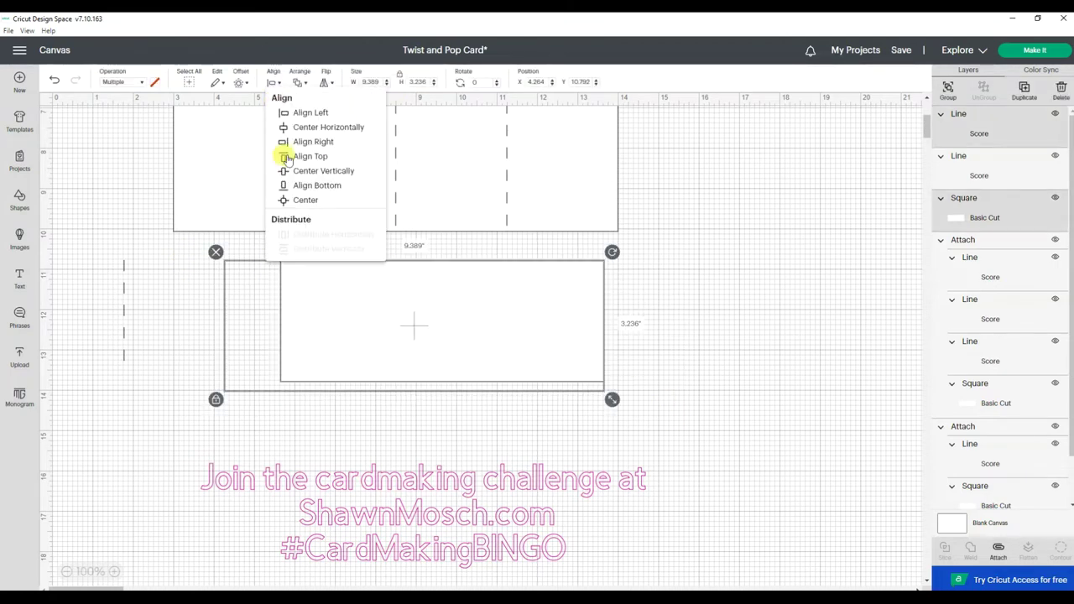
left_click(296, 201)
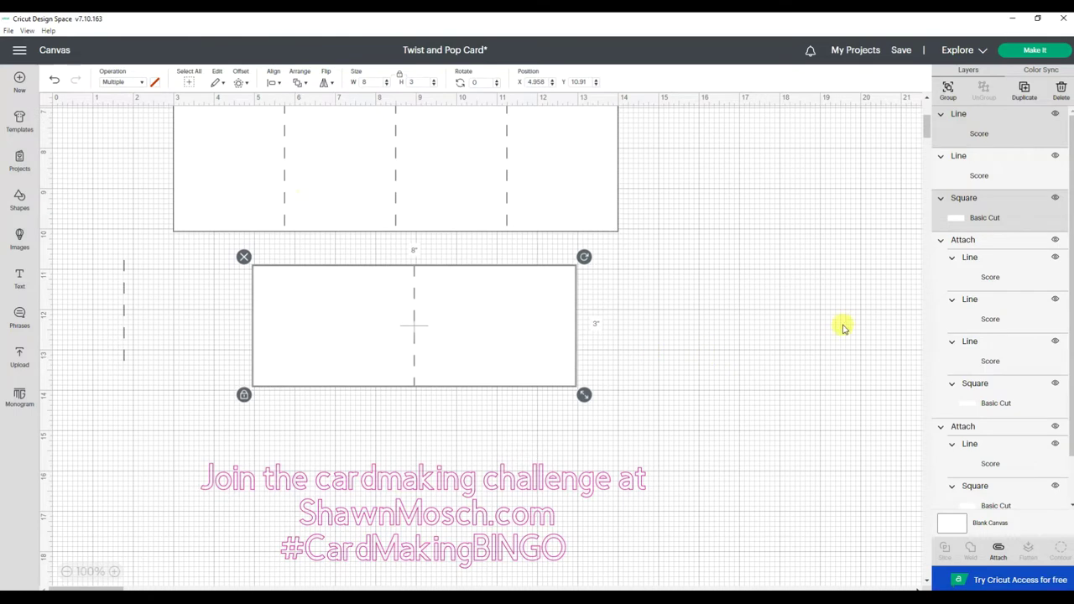
left_click(999, 552)
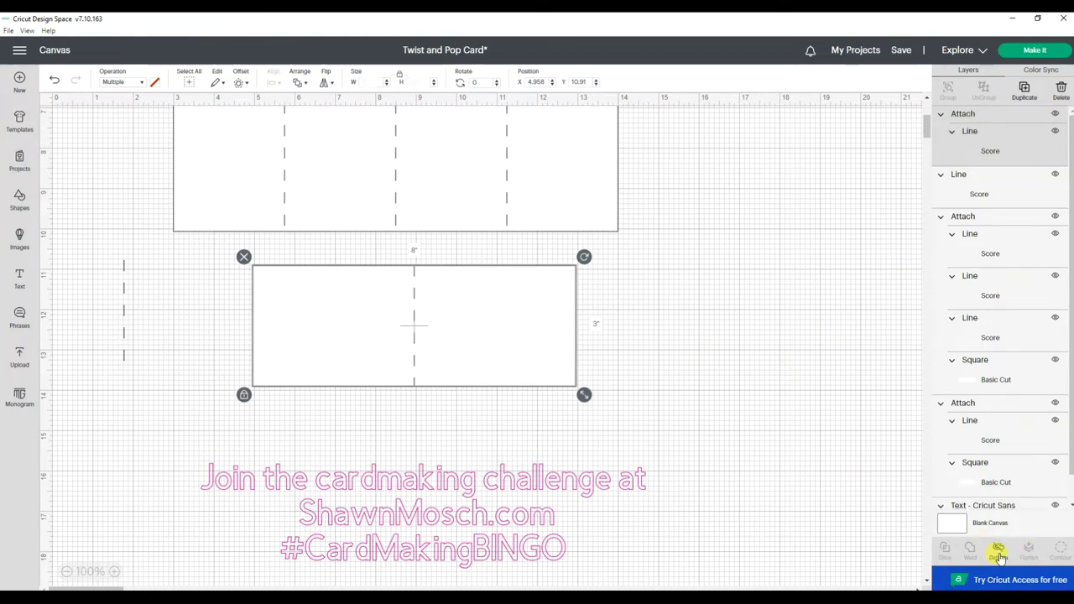
left_click(170, 363)
- Rotate the spare score line 90° to horizontal and make it 8 in long
left_click(123, 312)
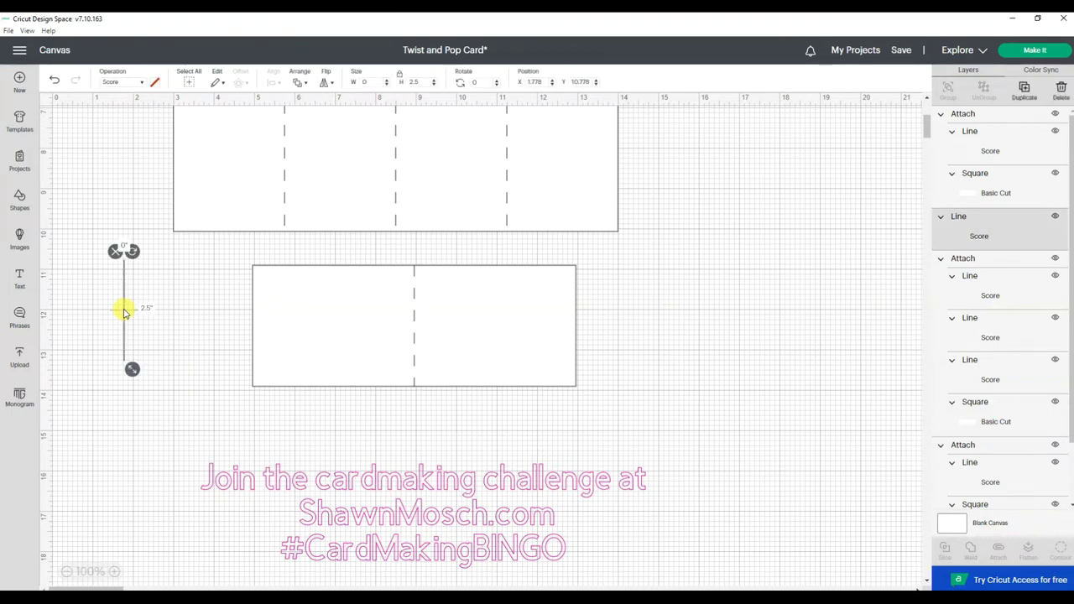
left_click(476, 81)
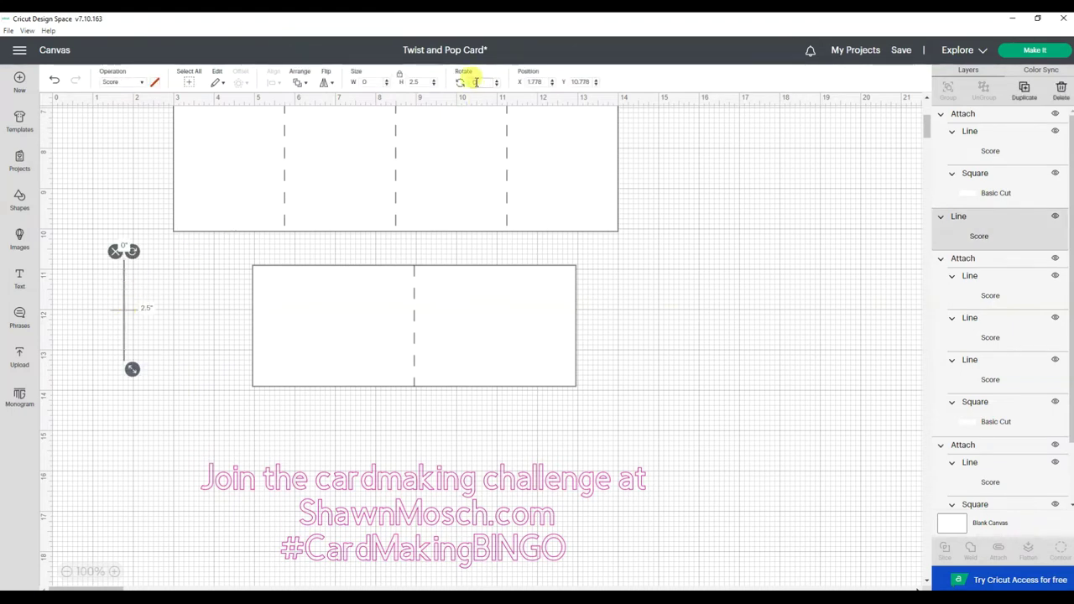
type("90")
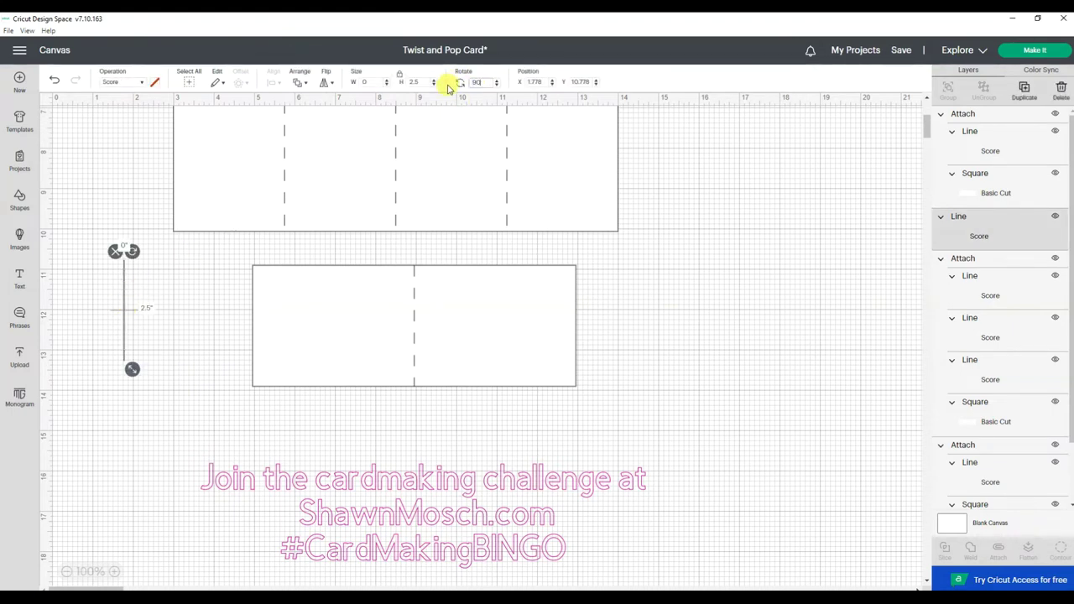
key("Return")
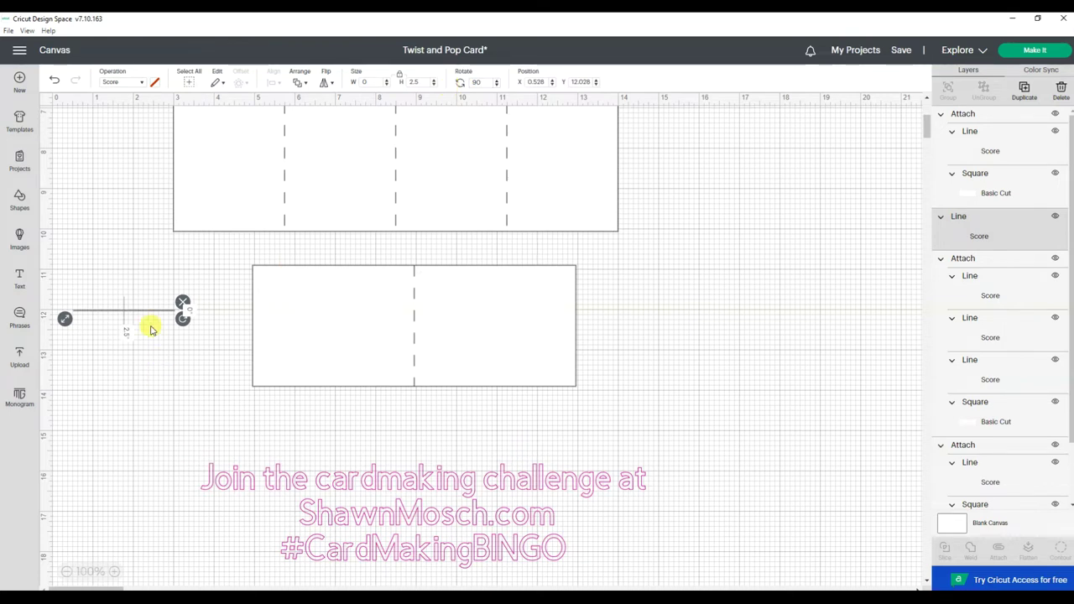
left_click(391, 378)
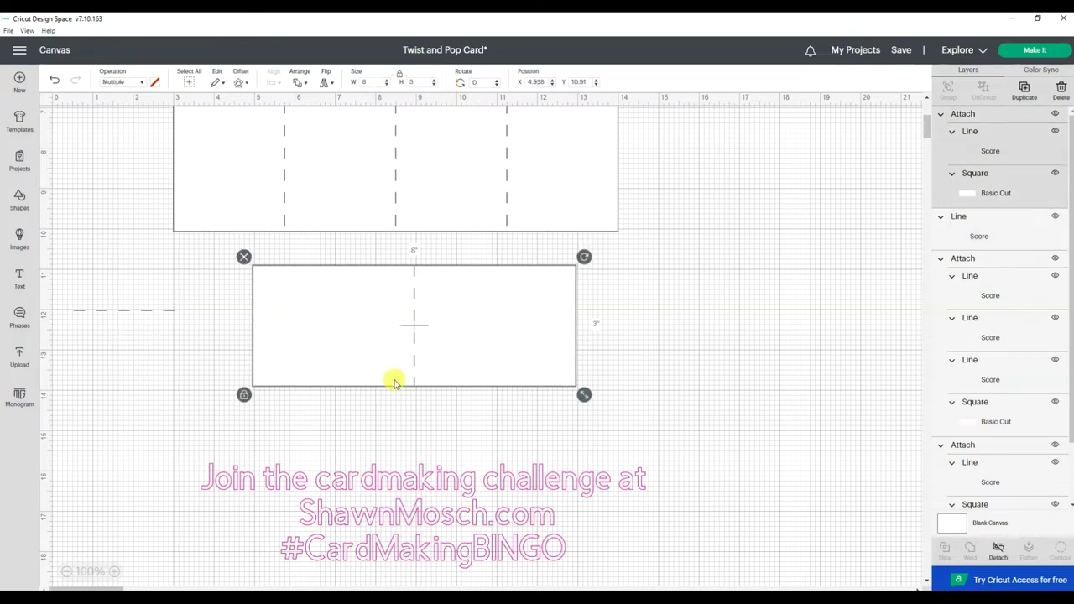
left_click(144, 309)
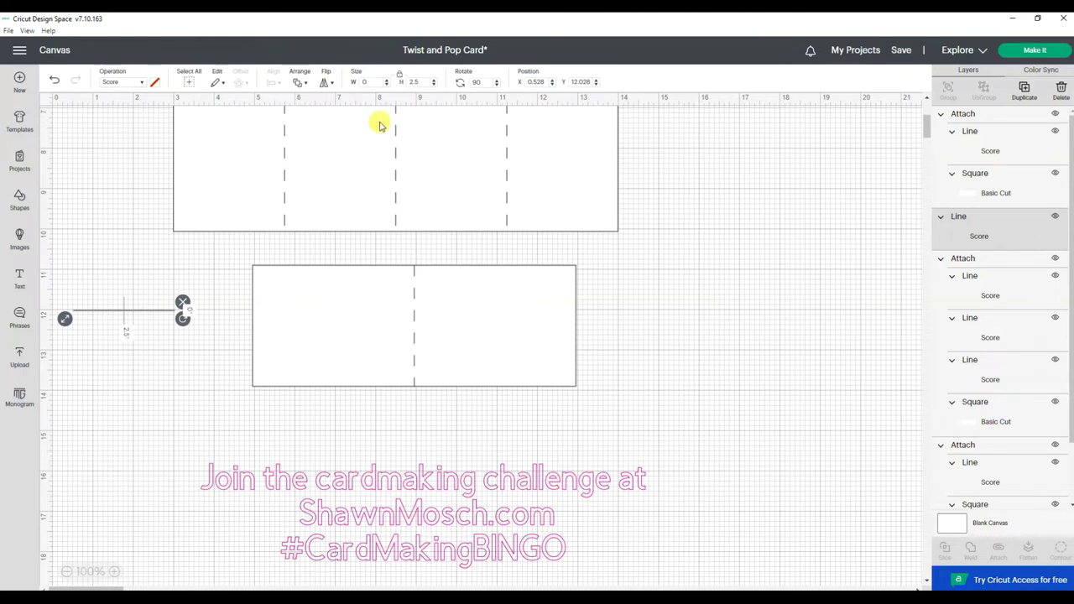
left_click(428, 82)
type("8")
key("Return")
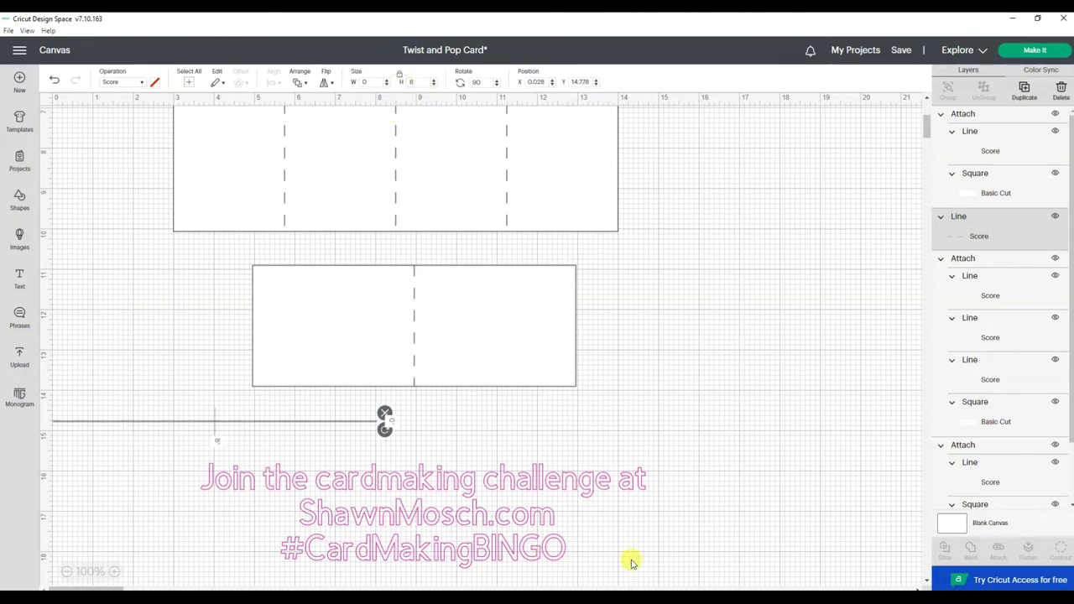
- Move the 8 in line under the panel and centre it on the panel
left_click(351, 447)
left_click_drag(222, 425, 294, 411)
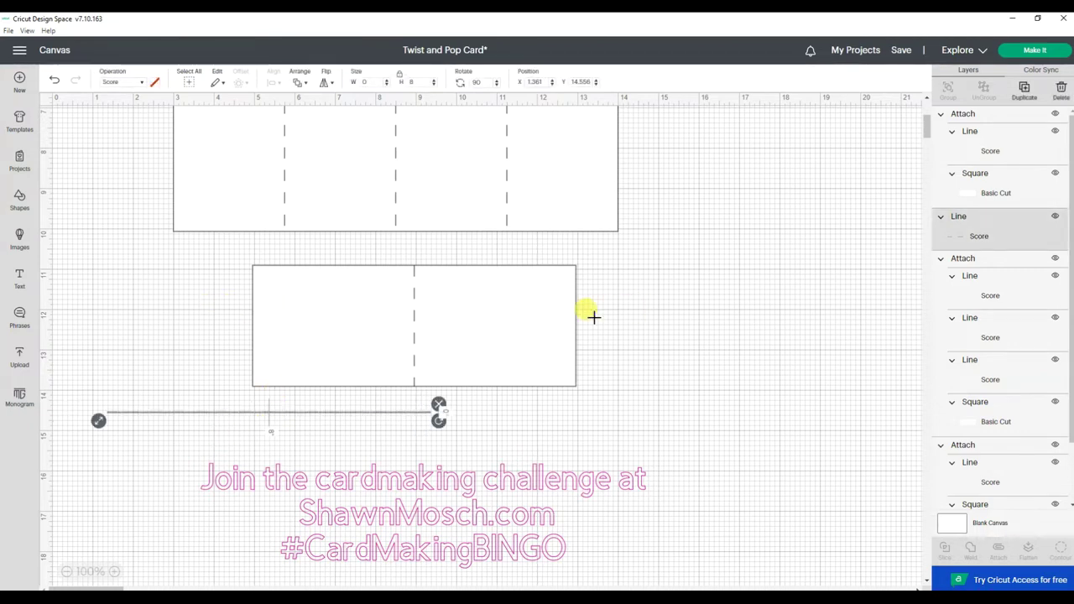
left_click_drag(633, 303, 336, 424)
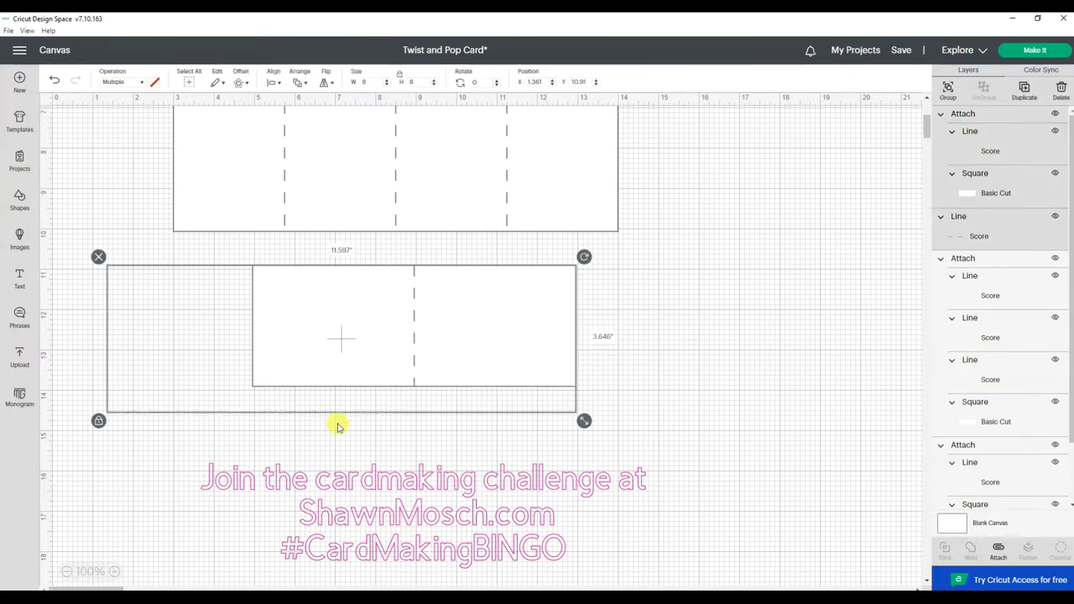
left_click(273, 84)
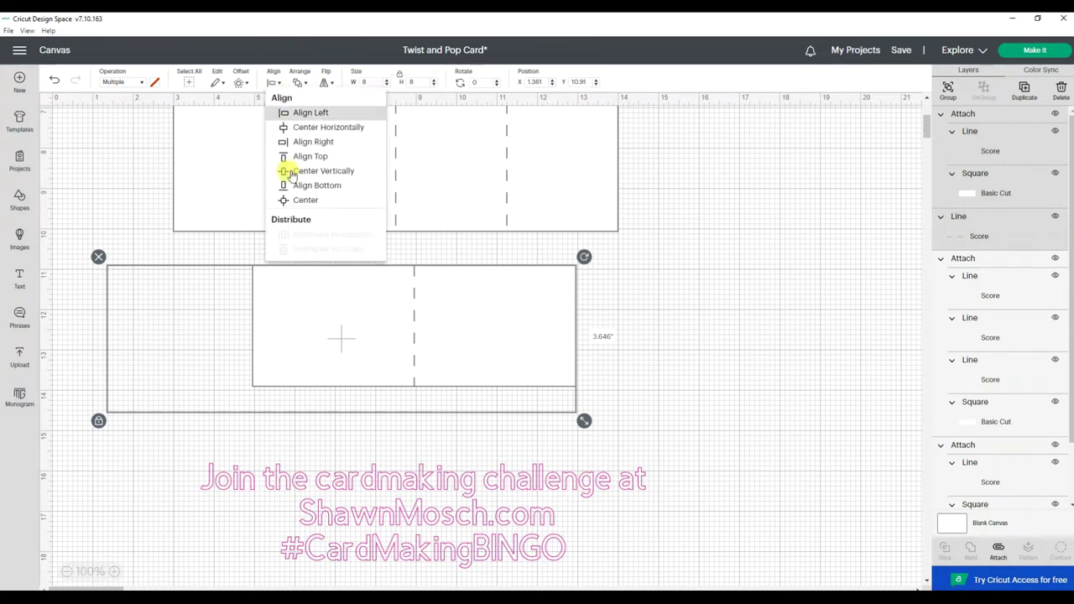
left_click(300, 205)
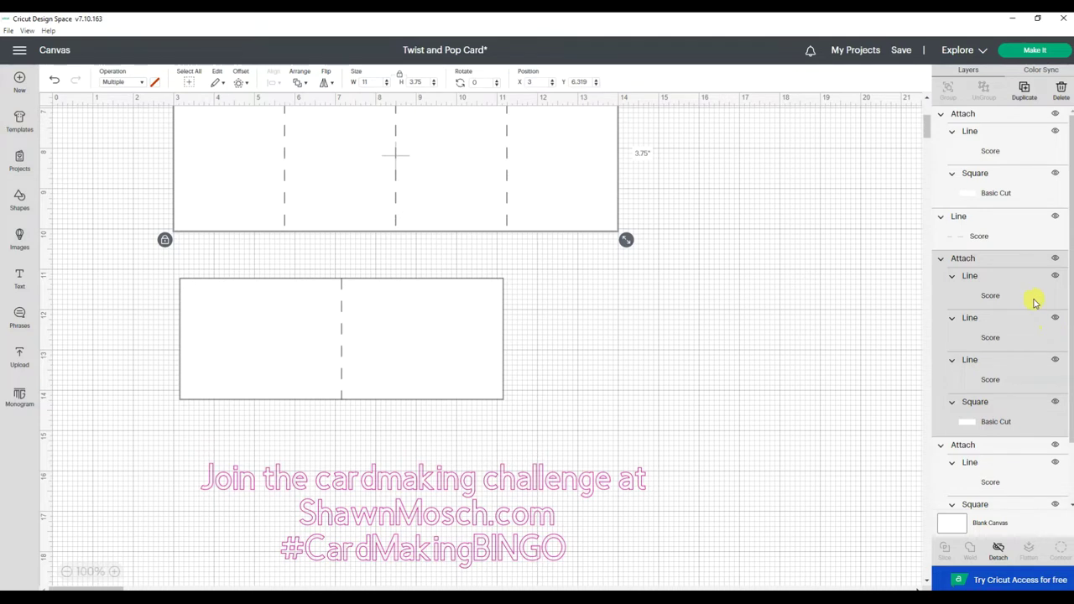
- Send the panel backward, attach all its score lines, and shift it right
left_click(482, 294)
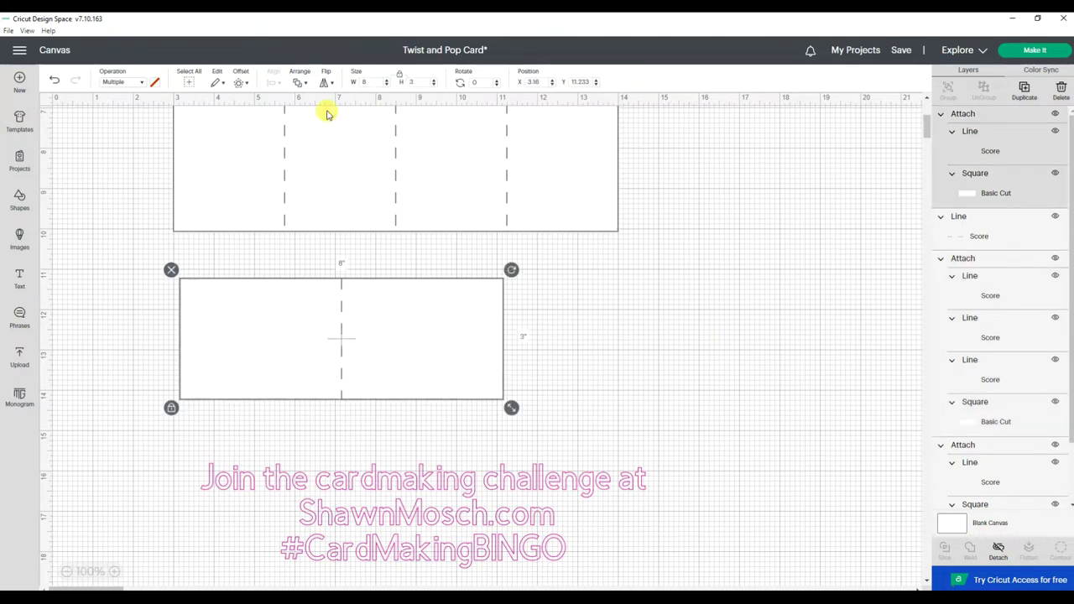
left_click(306, 81)
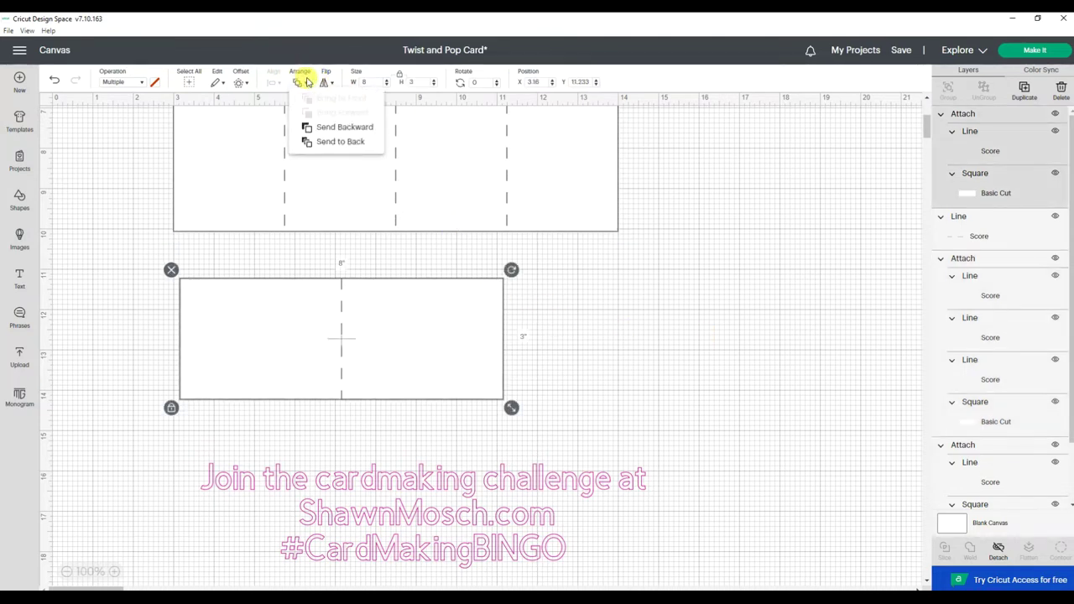
left_click(329, 129)
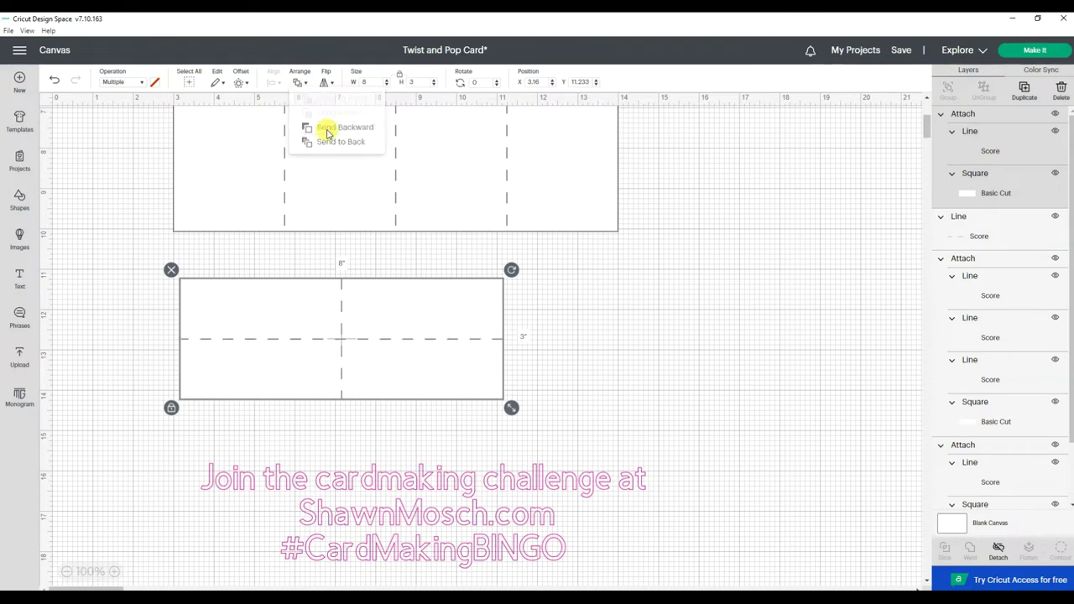
left_click(788, 354)
left_click_drag(148, 258, 589, 433)
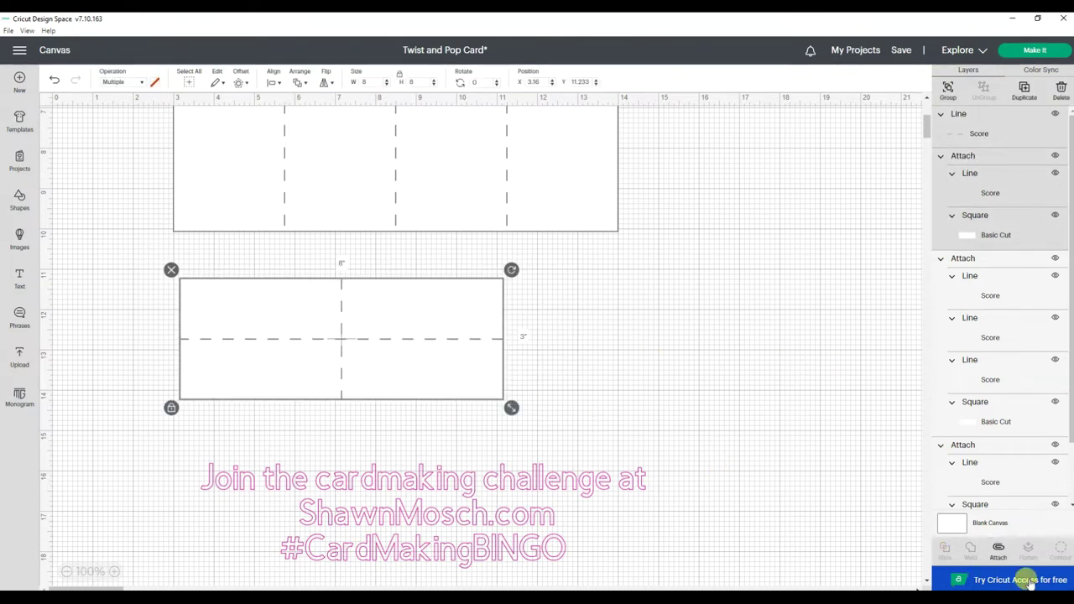
left_click(999, 550)
left_click_drag(407, 383, 451, 377)
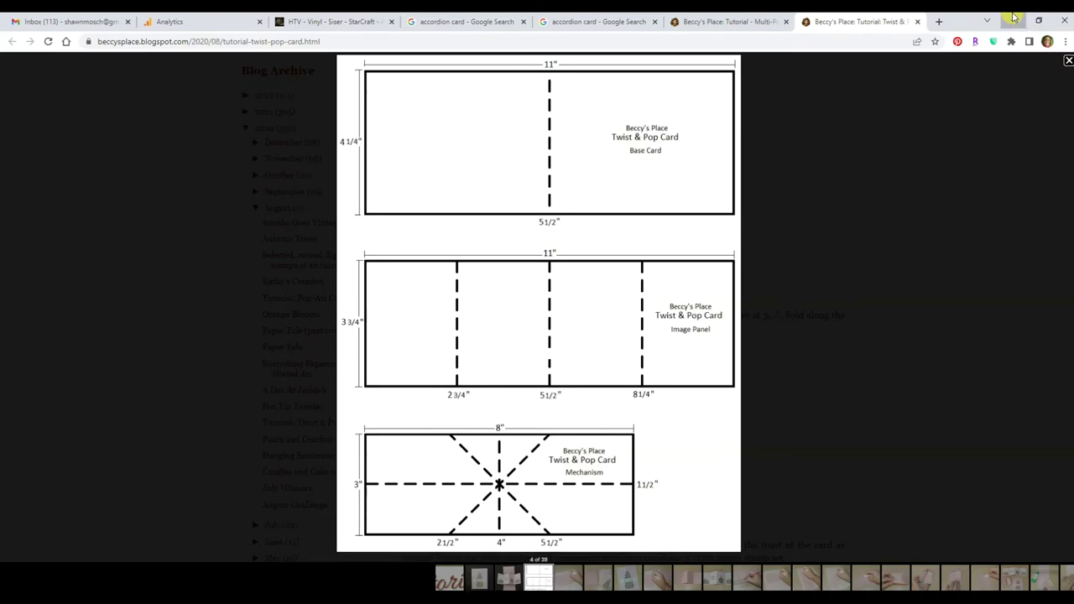
left_click(1014, 16)
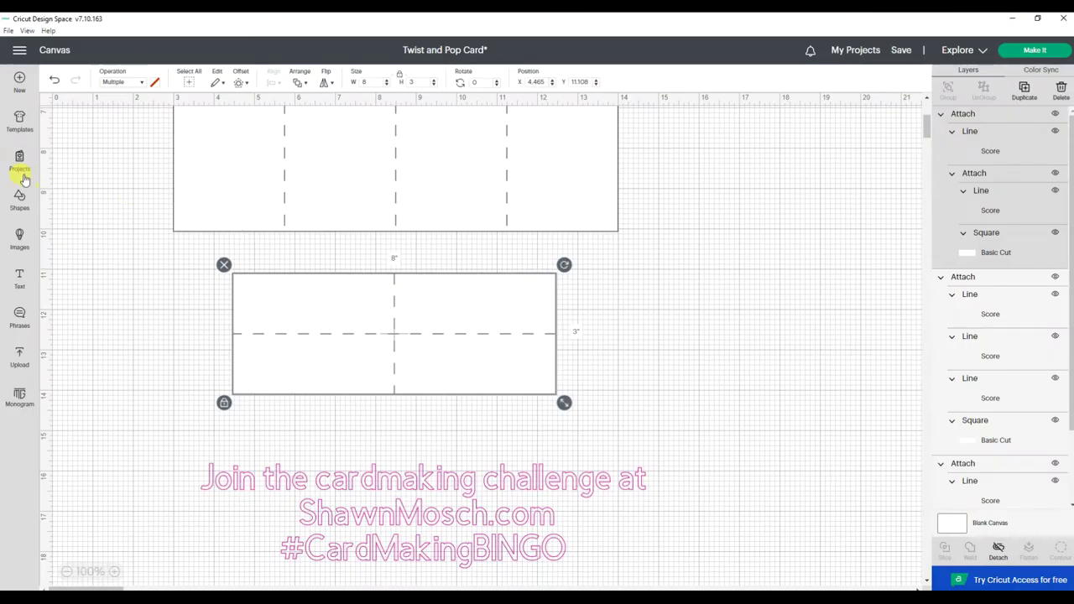
- Add a new score line 4 in long, rotated 45°
left_click(18, 200)
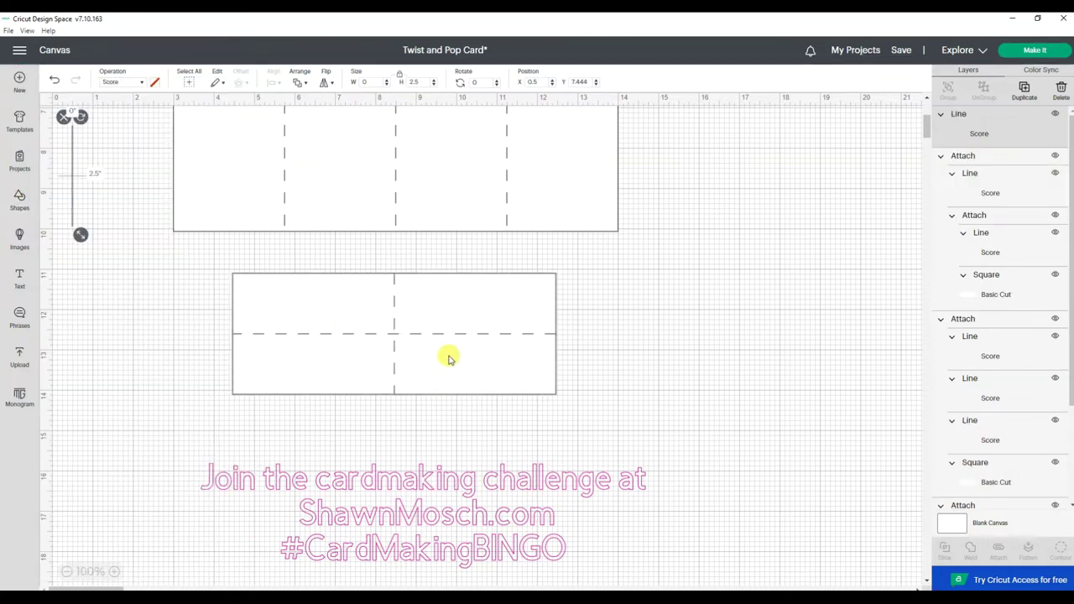
left_click_drag(446, 357, 516, 363)
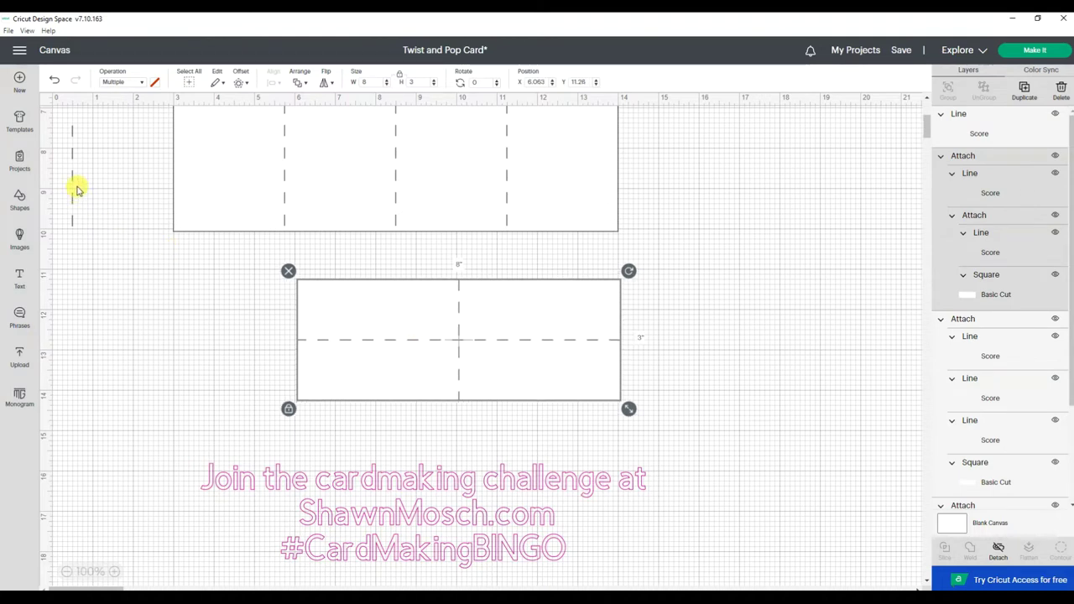
left_click_drag(79, 180, 220, 370)
left_click(417, 81)
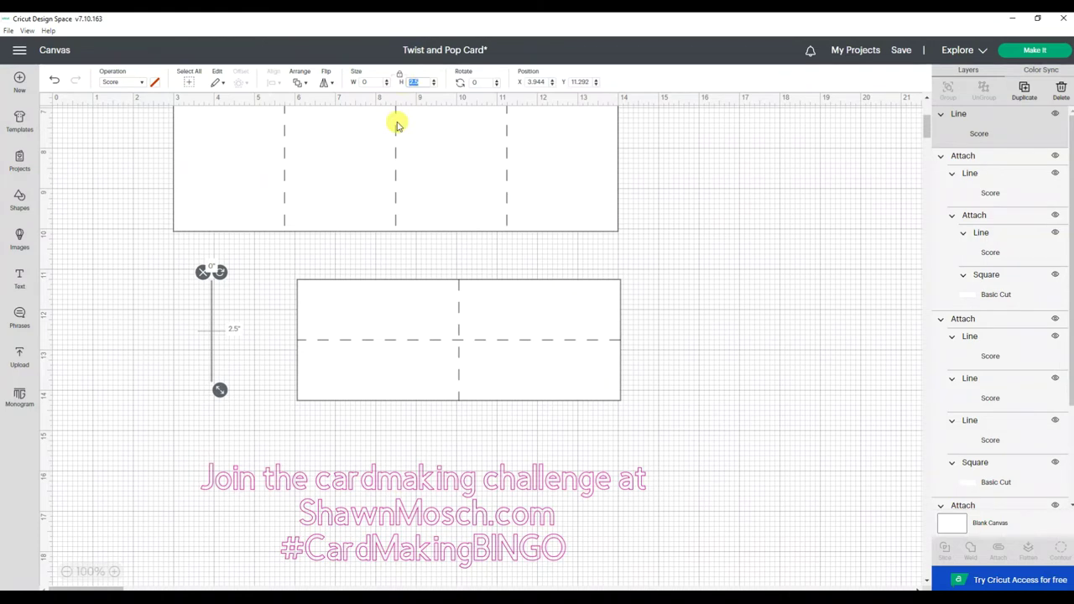
type("4")
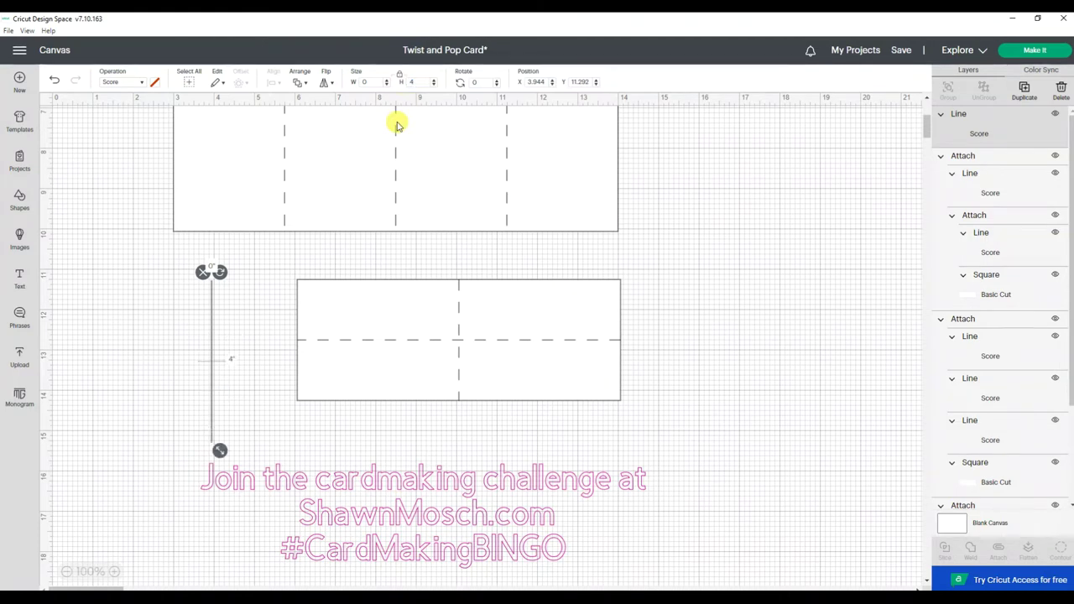
left_click(484, 81)
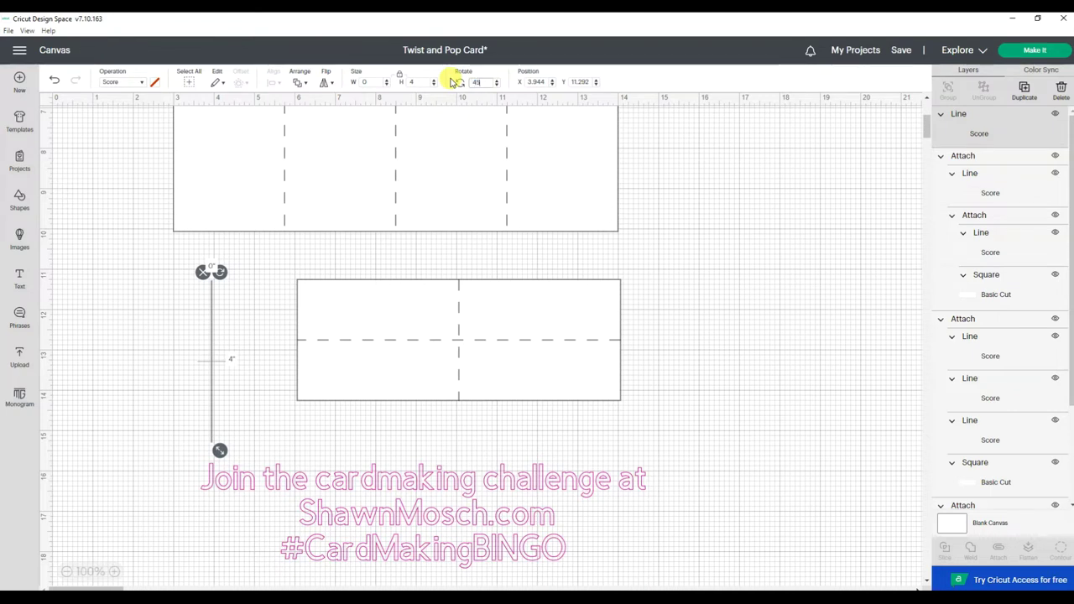
type("45")
key("Return")
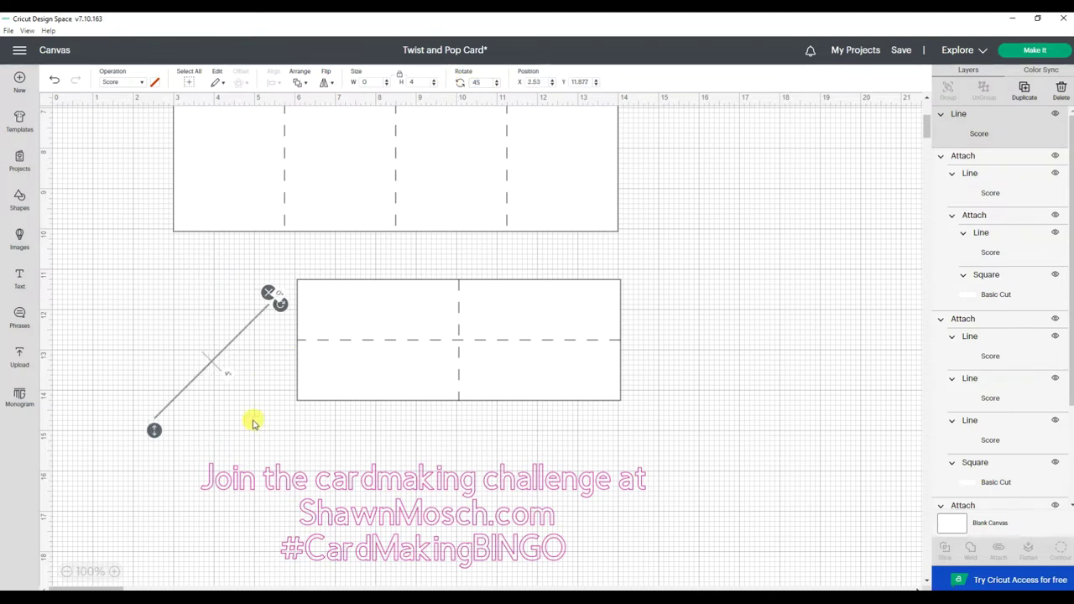
- Try the diagonal line on the panel's centre, then move it off to the left
left_click(253, 424)
left_click_drag(215, 360, 469, 344)
left_click(802, 324)
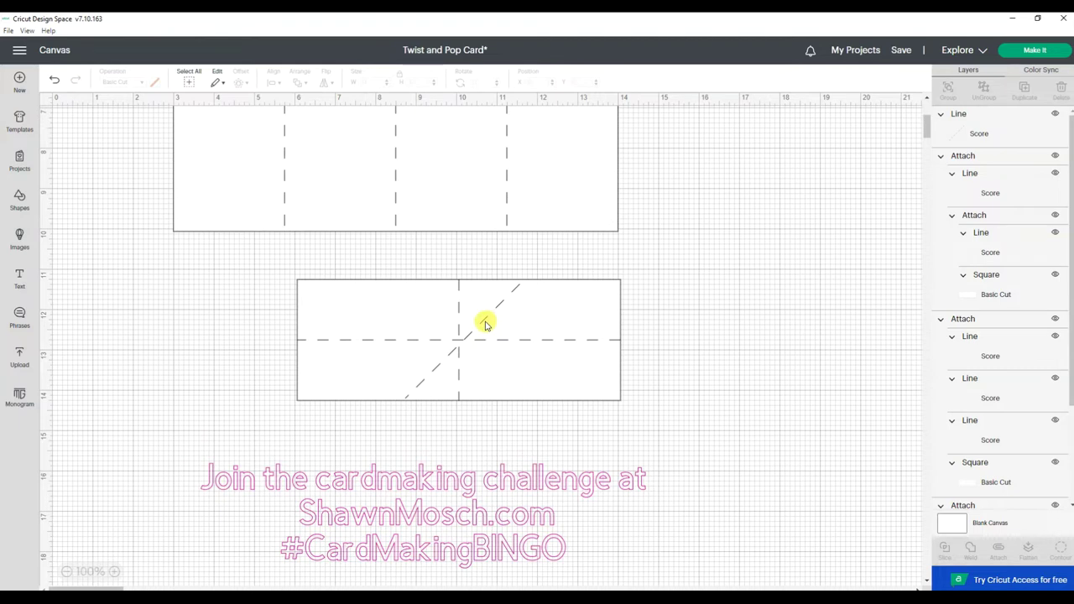
left_click_drag(485, 325, 225, 324)
- Duplicate the 45° score line and place the copy beside the original
left_click_drag(434, 364, 535, 364)
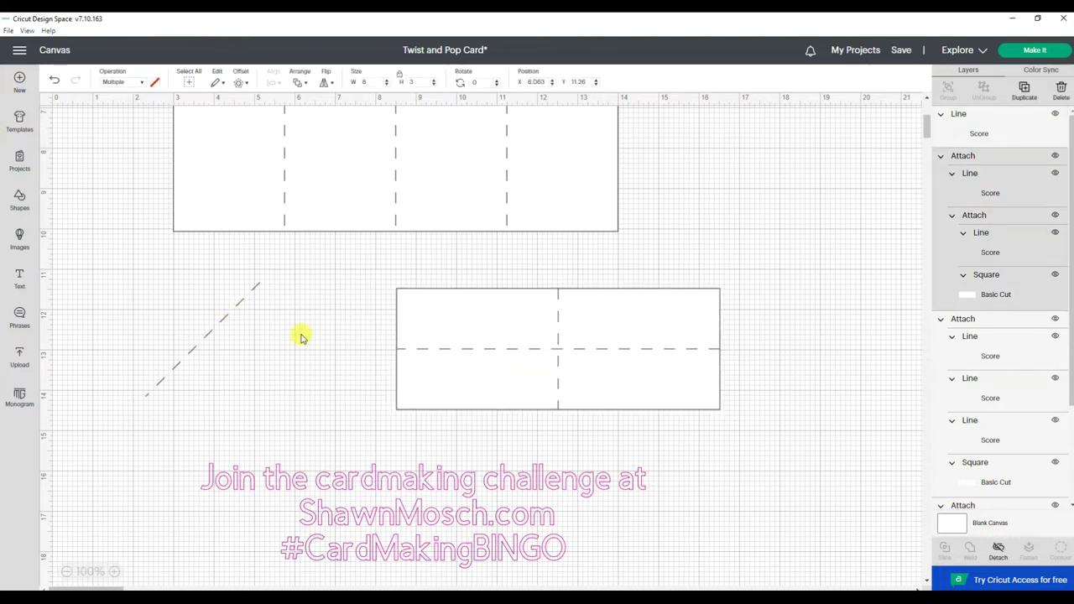
left_click(214, 335)
right_click(213, 333)
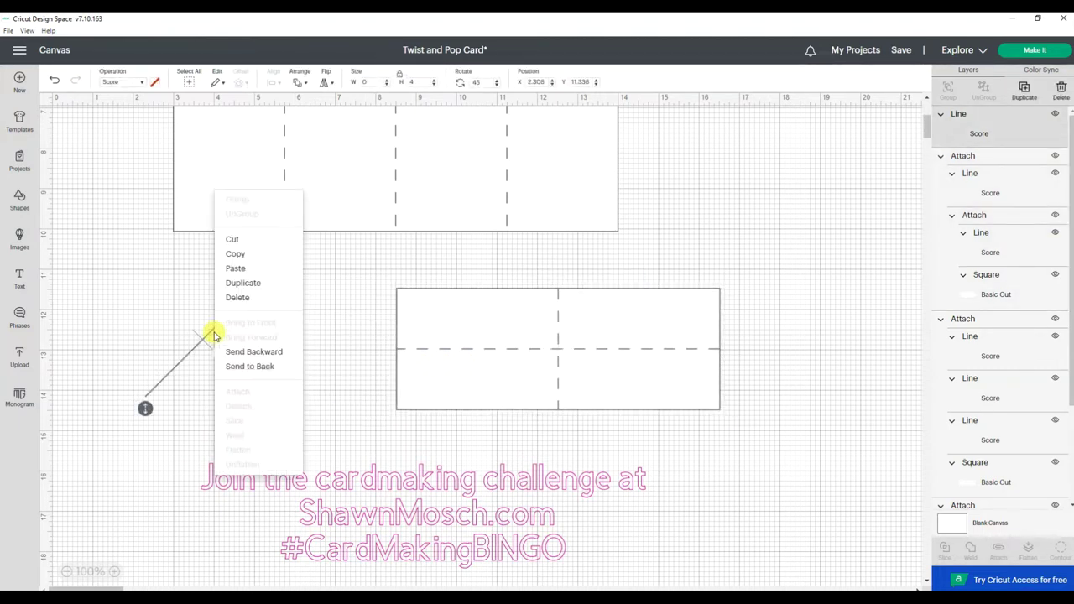
left_click(245, 284)
left_click(283, 354)
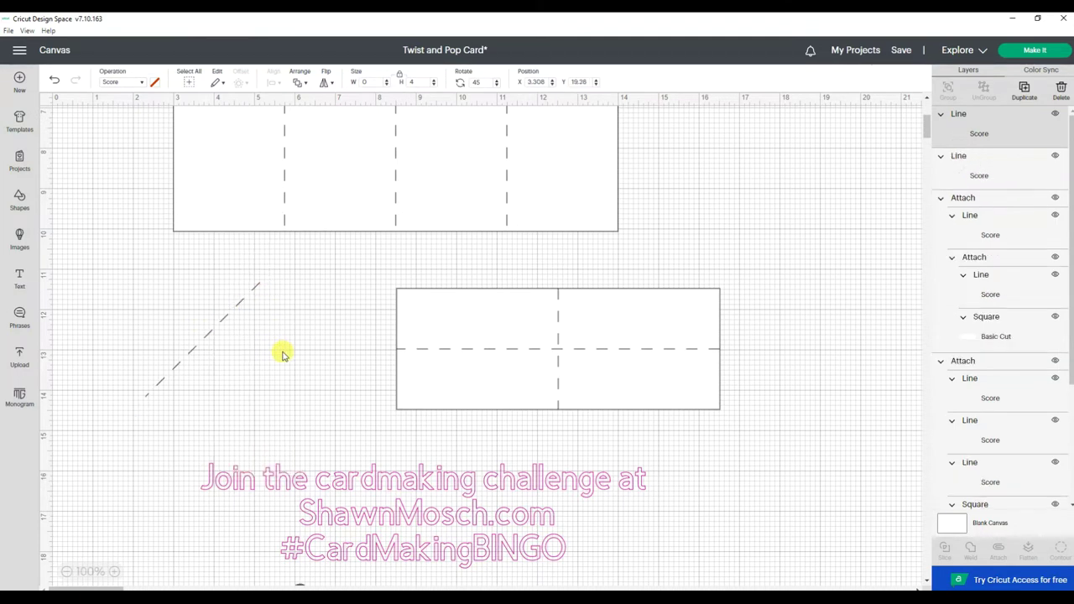
scroll(302, 403, "down", 1)
left_click(297, 572)
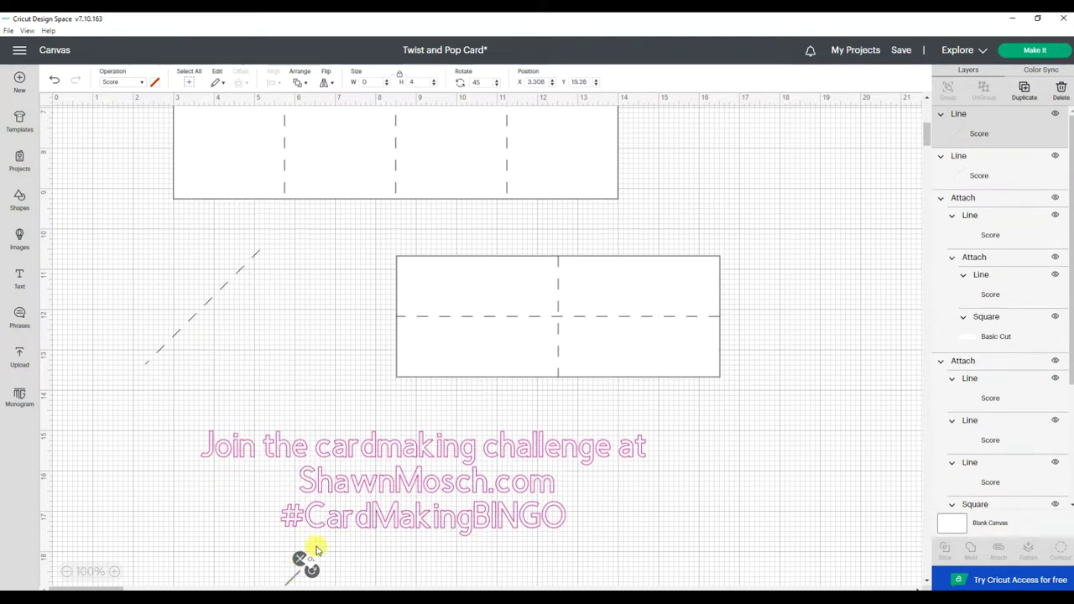
scroll(316, 550, "down", 4)
left_click_drag(276, 470, 282, 155)
scroll(308, 243, "up", 5)
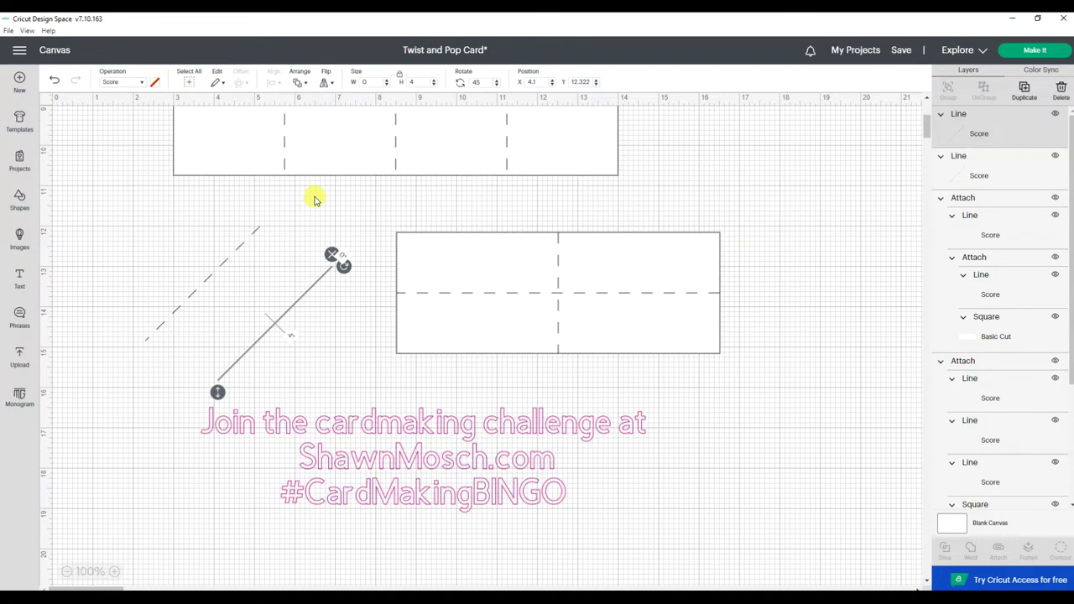
scroll(319, 122, "up", 3)
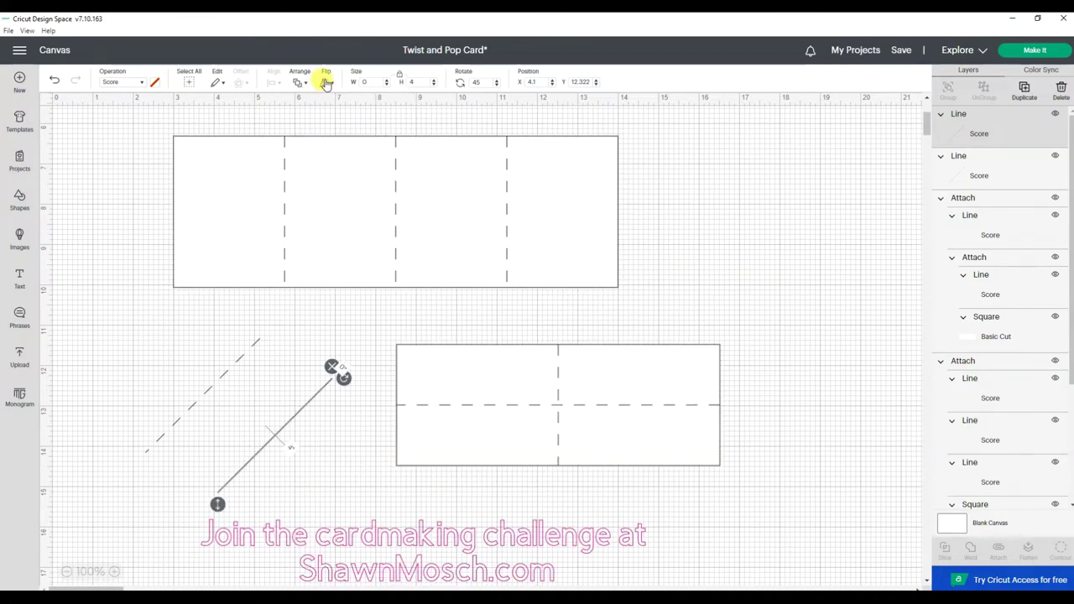
- Flip the copy horizontally, cross it over the first line, and centre both
left_click(326, 82)
left_click(336, 98)
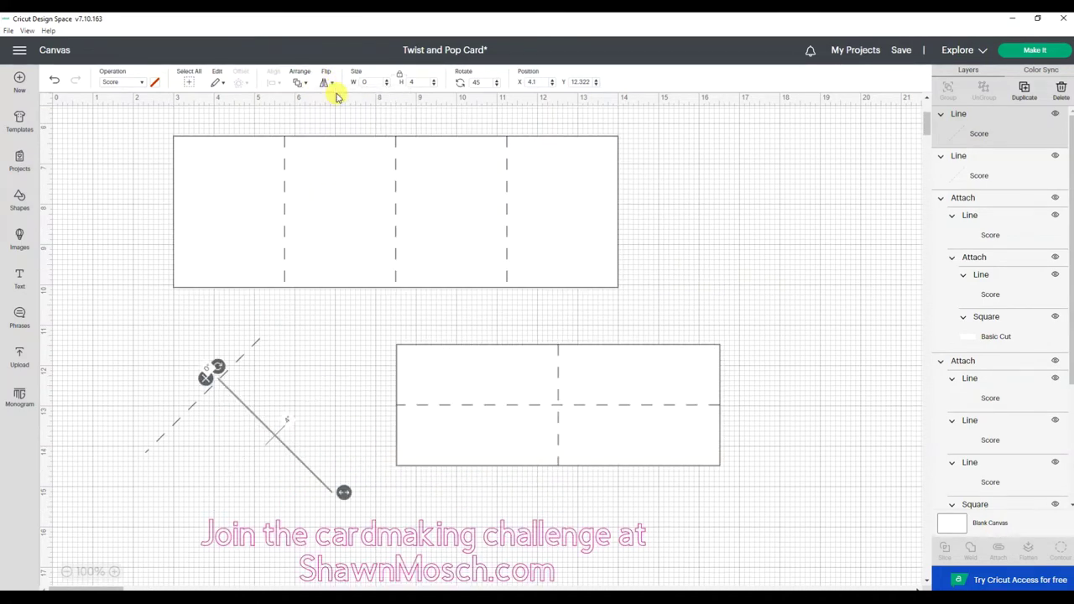
left_click(294, 415)
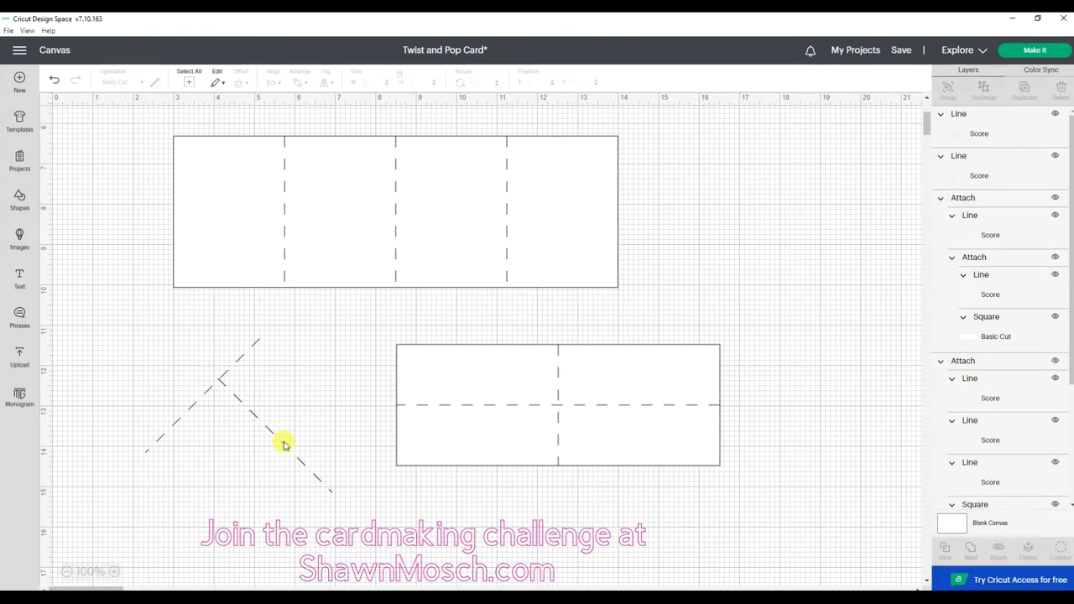
left_click_drag(280, 445, 229, 413)
left_click_drag(288, 339, 156, 422)
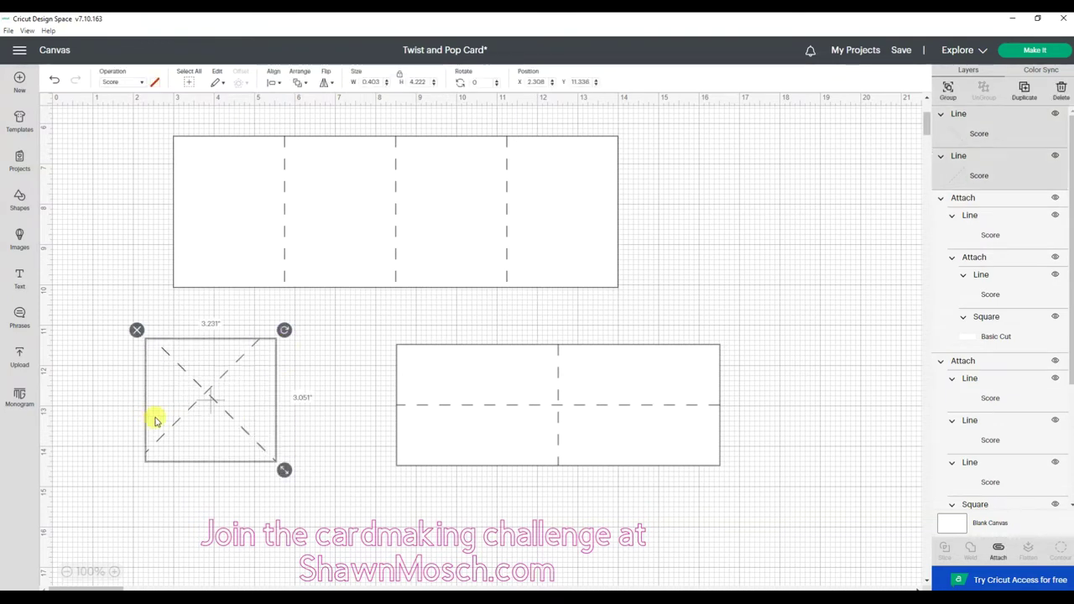
left_click(273, 81)
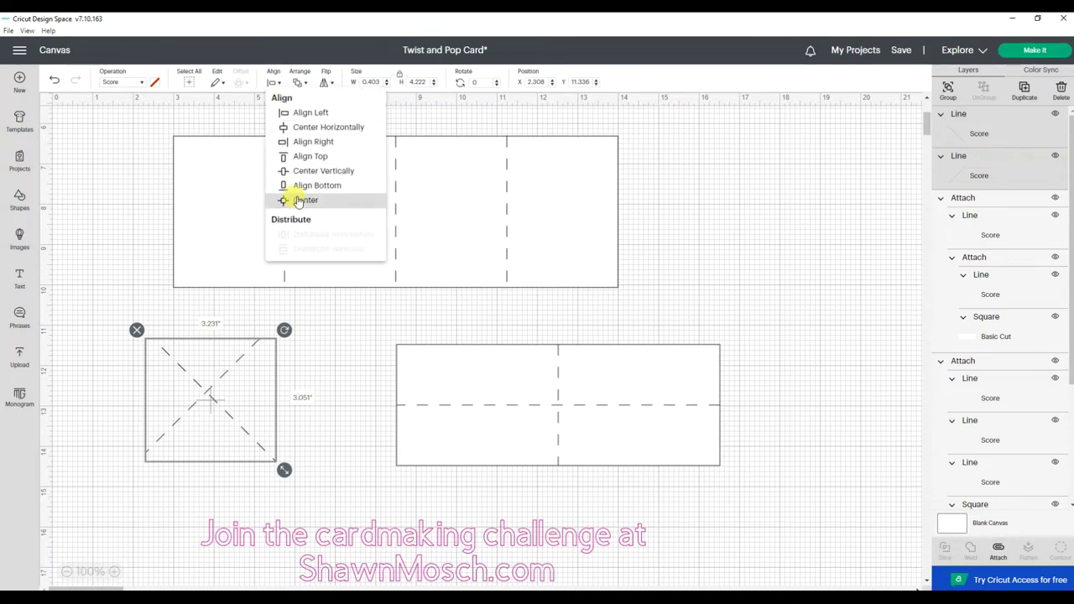
left_click(296, 204)
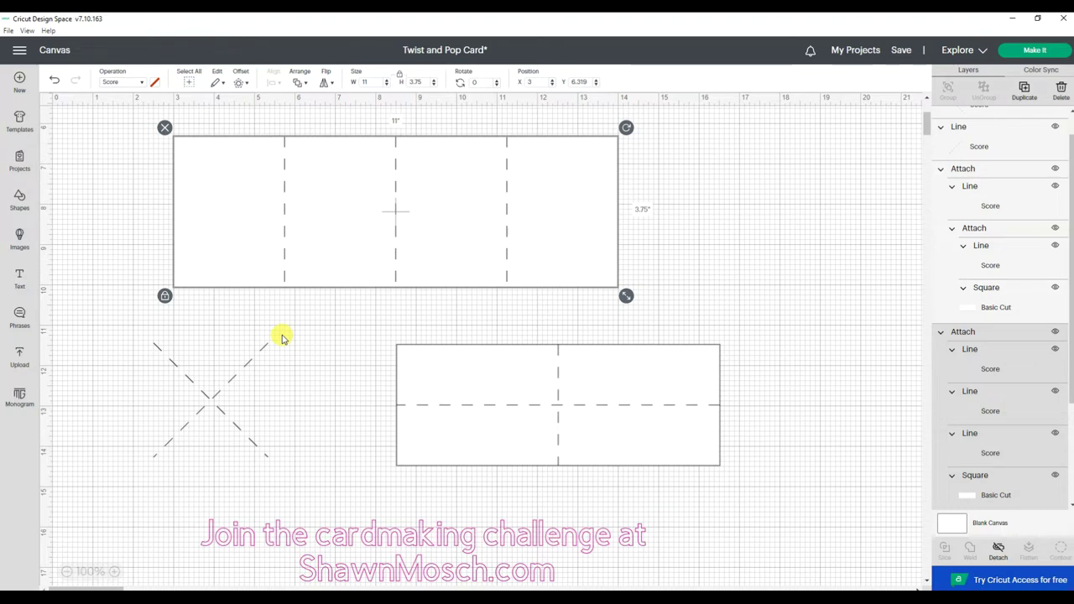
left_click(120, 325)
- Align the crossed diagonal score lines to the centre of the 8 × 3 in panel
left_click_drag(127, 336, 779, 487)
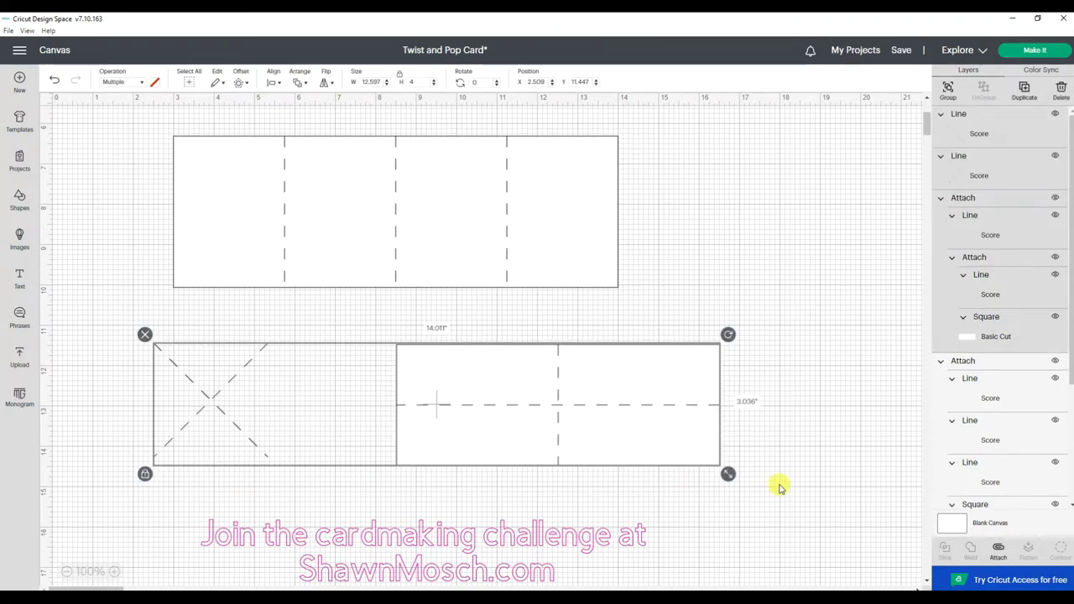
left_click(272, 85)
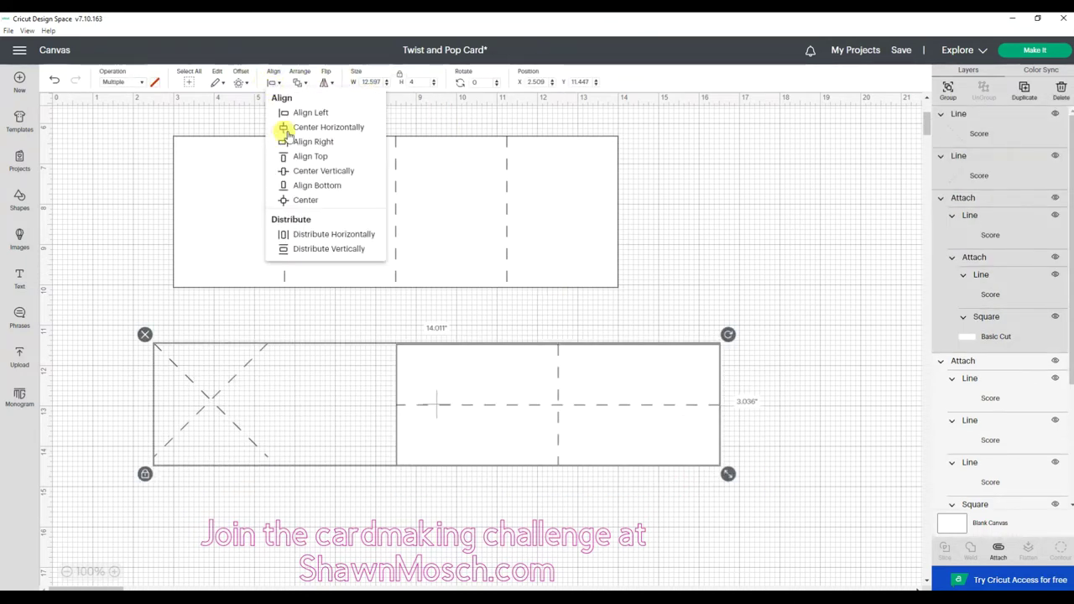
left_click(282, 200)
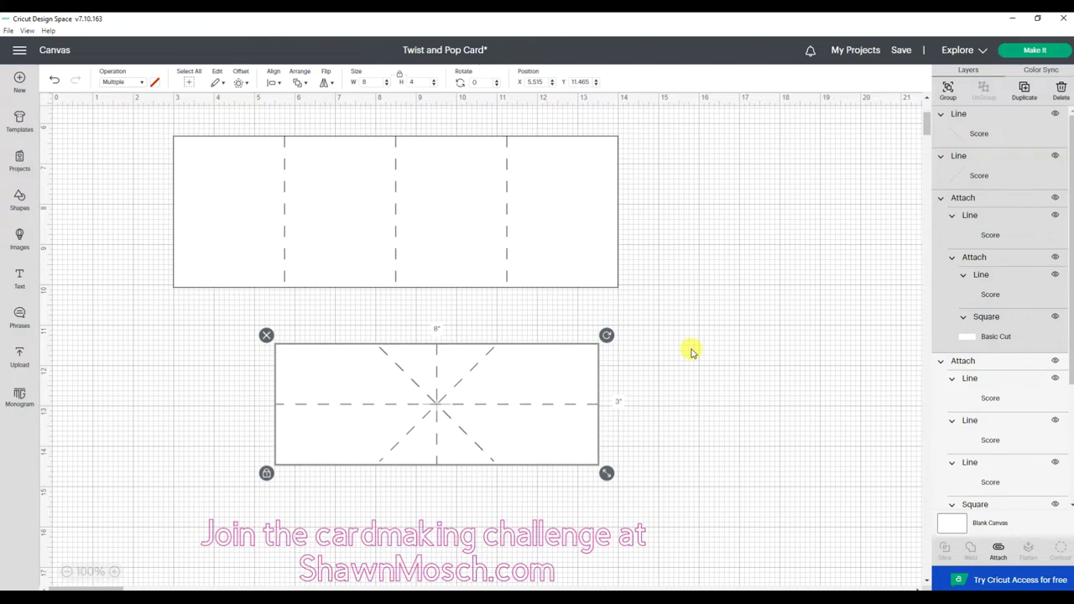
left_click(647, 375)
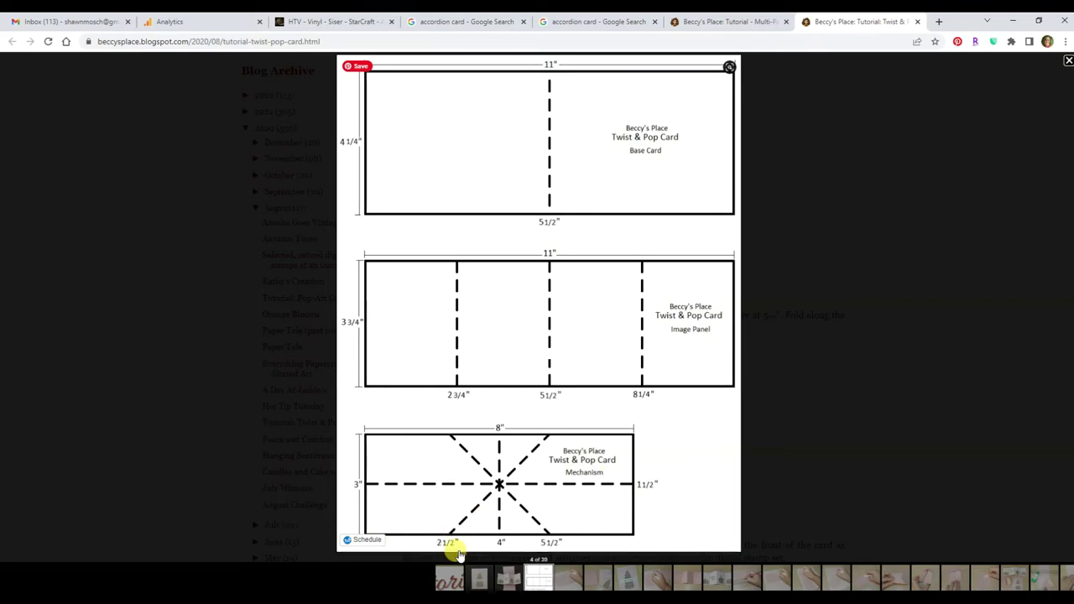
- Minimize Chrome to return to the Twist and Pop Card canvas
left_click(1013, 21)
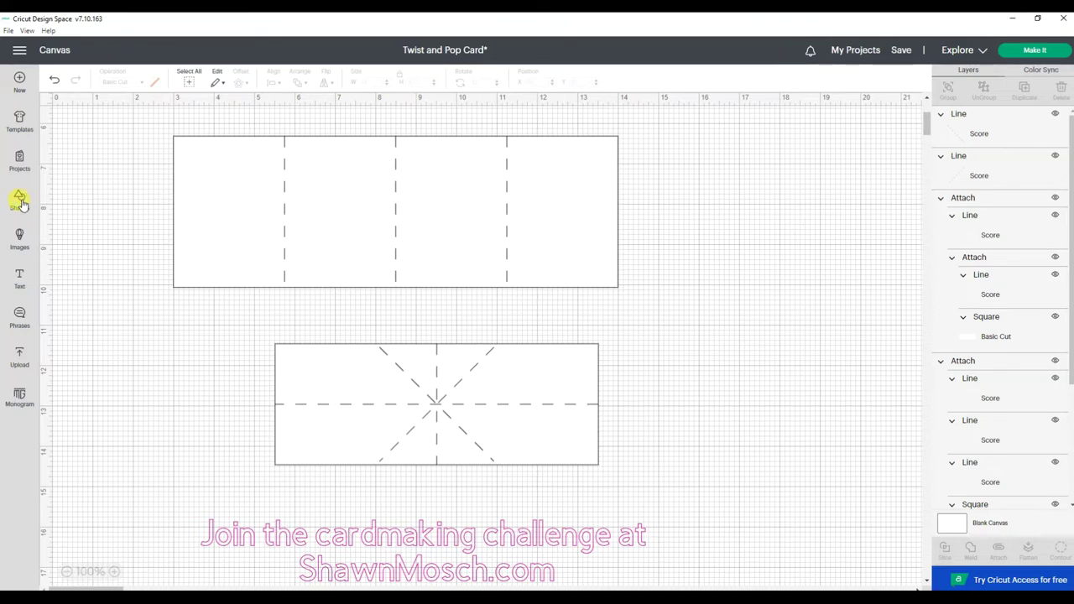
- Add a 2.5 in square and set it against the lower card's left edge
left_click(19, 202)
left_click(79, 333)
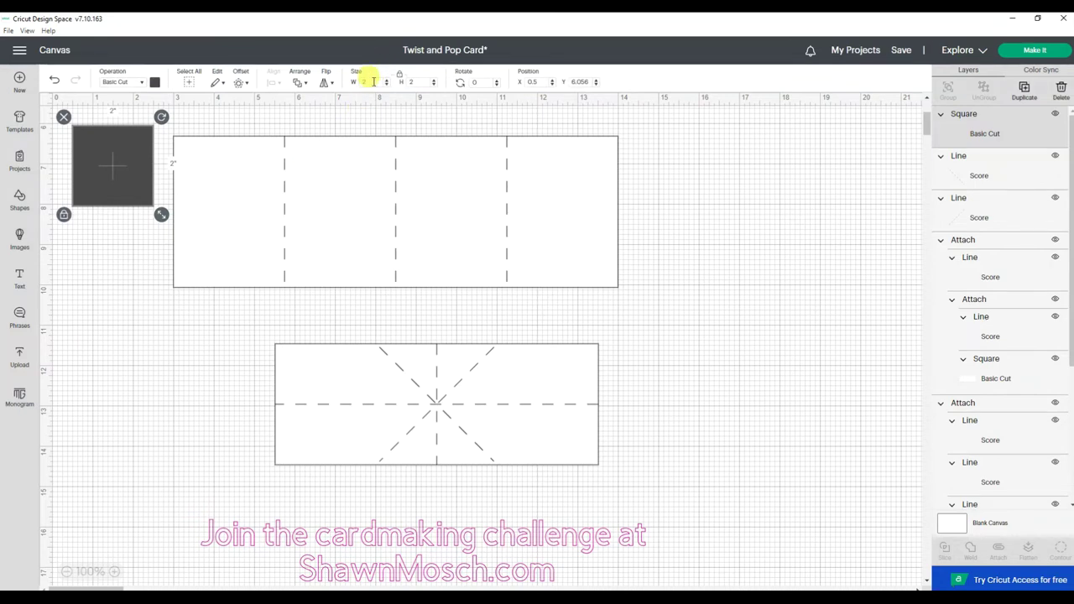
double_click(360, 81)
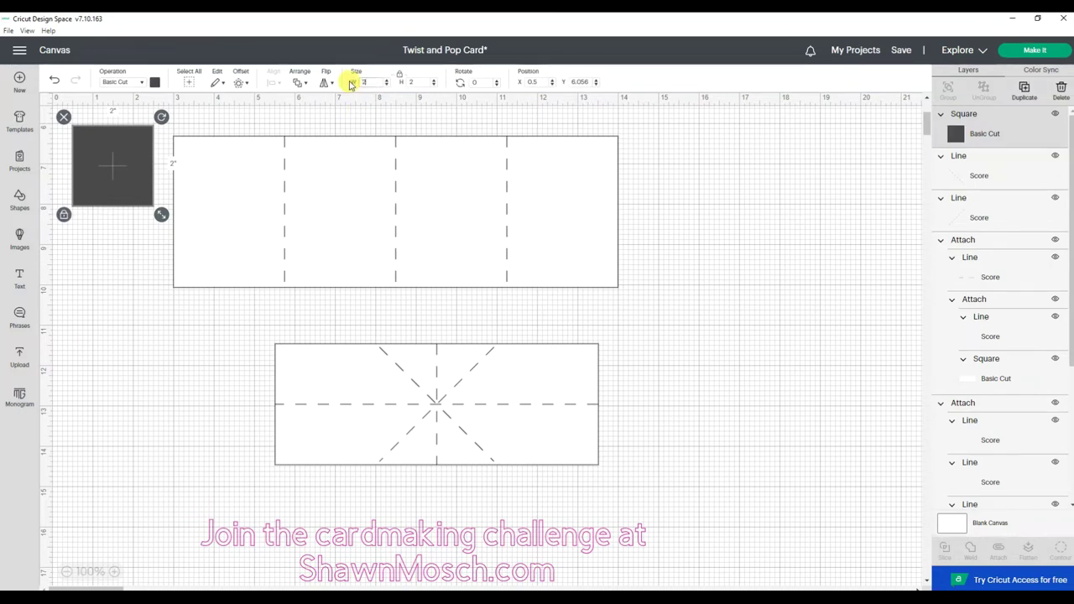
type("2.5")
key("Return")
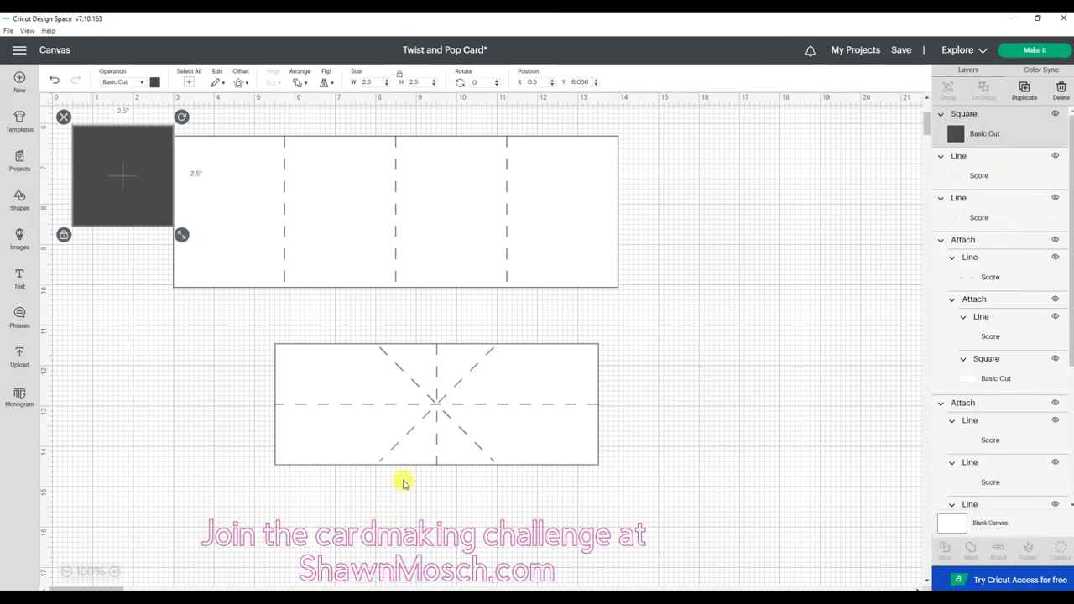
left_click_drag(125, 184, 334, 428)
left_click(334, 428)
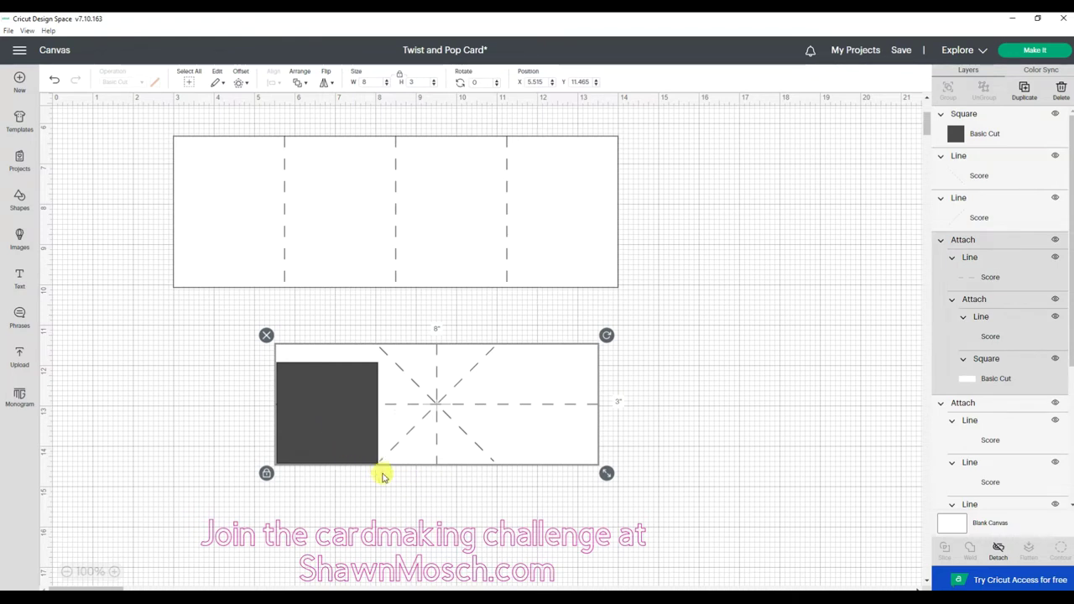
- Remove the trial square and select the whole lower card
left_click_drag(357, 439, 204, 415)
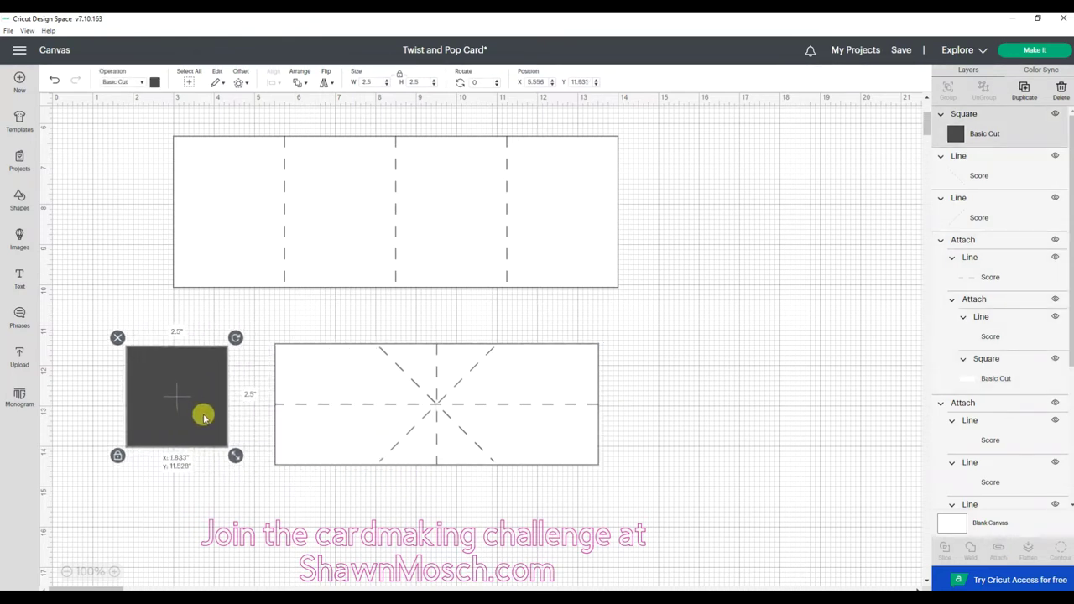
left_click(116, 338)
left_click_drag(226, 330, 688, 499)
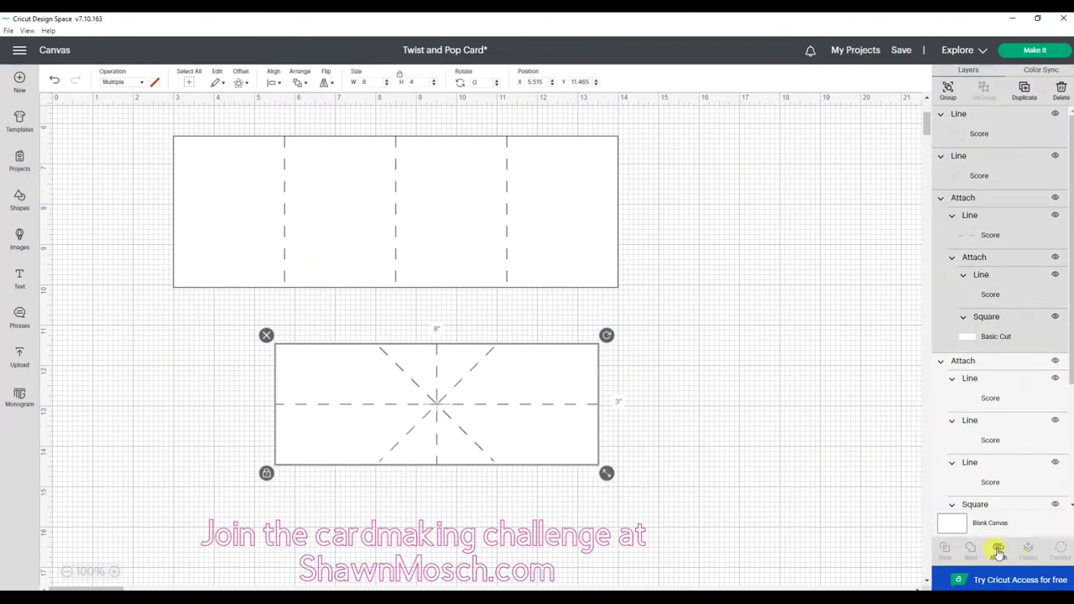
- Attach the lower card's pieces, nudge it left, and select the 11 × 4.25 in top card
left_click(998, 552)
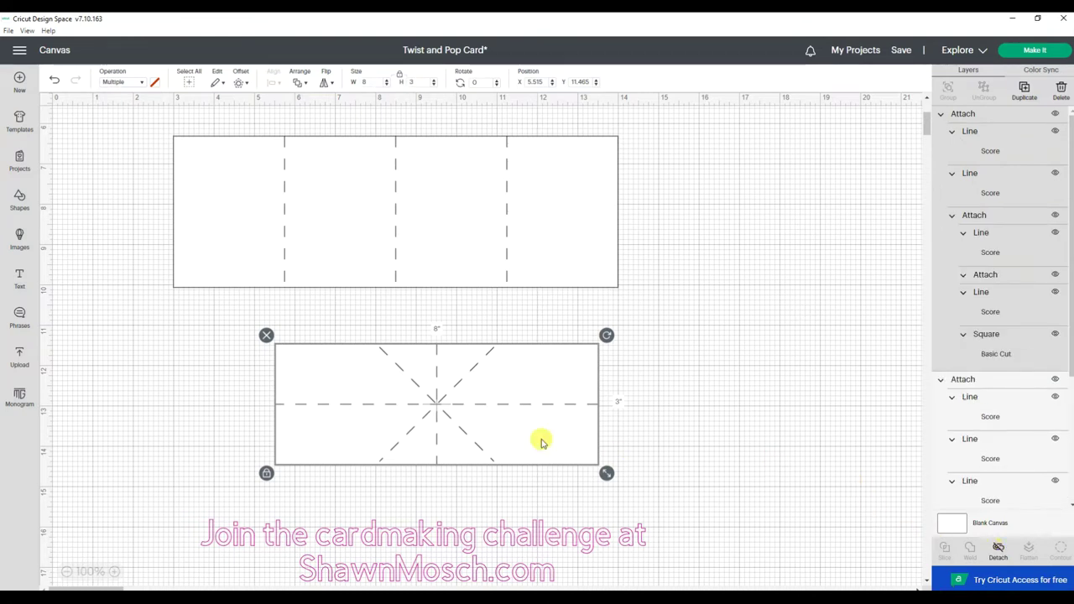
left_click_drag(484, 415, 451, 409)
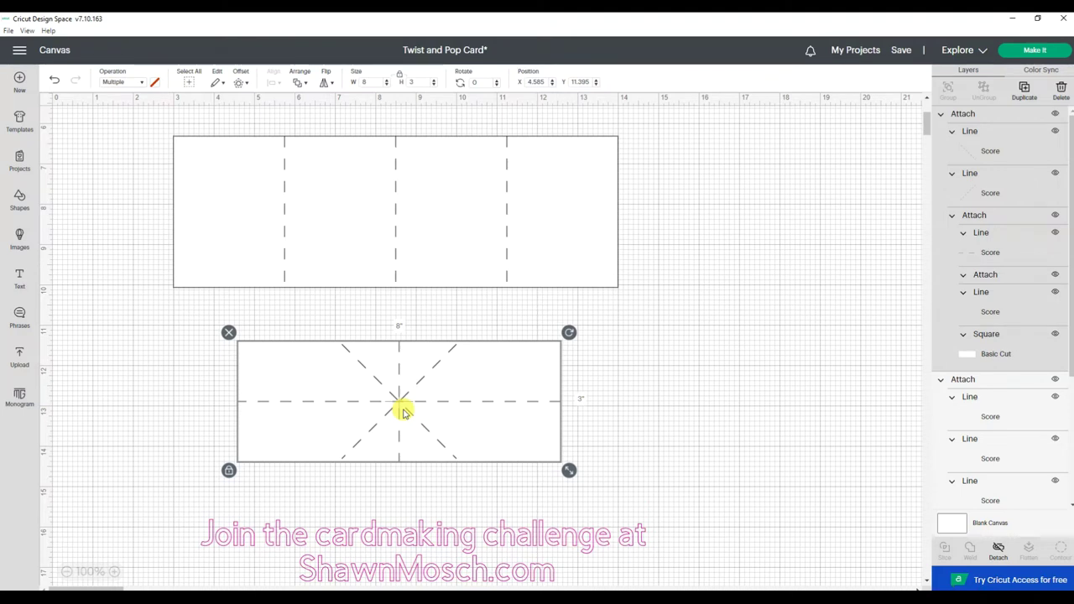
scroll(409, 388, "up", 3)
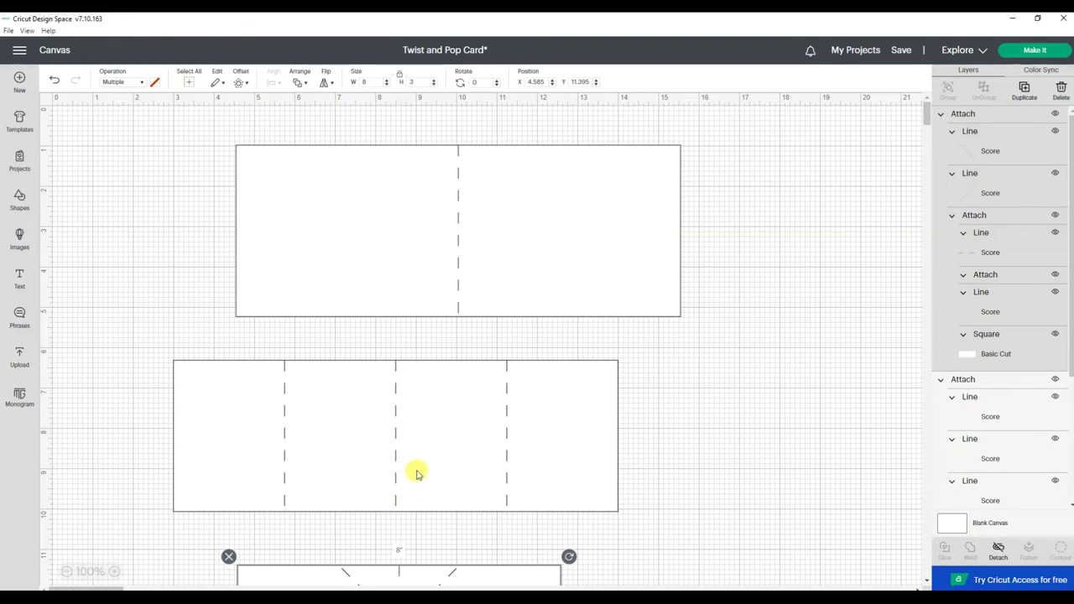
left_click(651, 216)
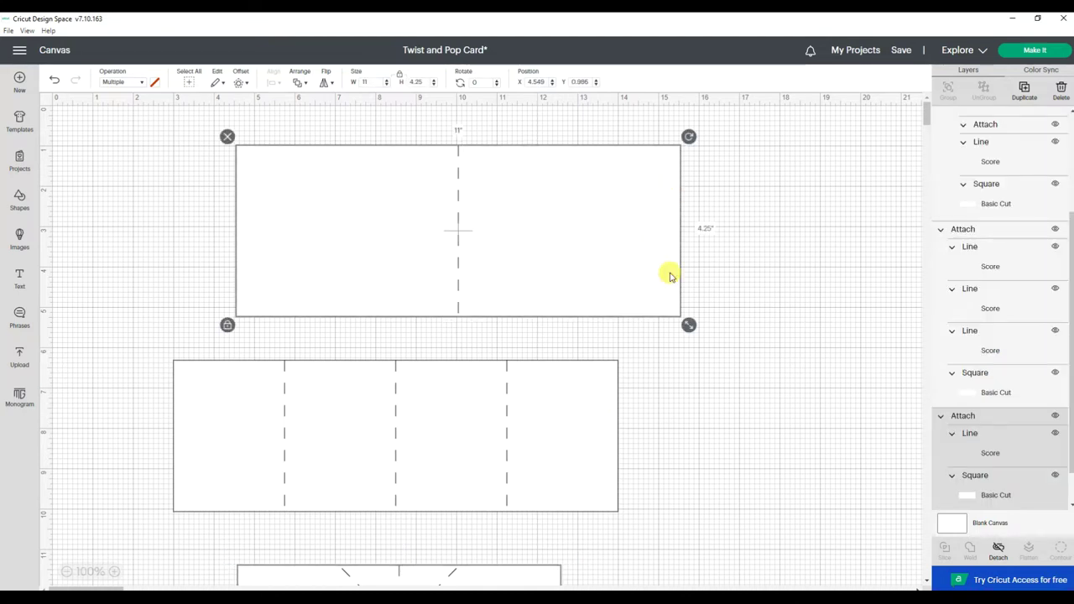
- Add a square and move it onto the top card's right half
left_click(20, 200)
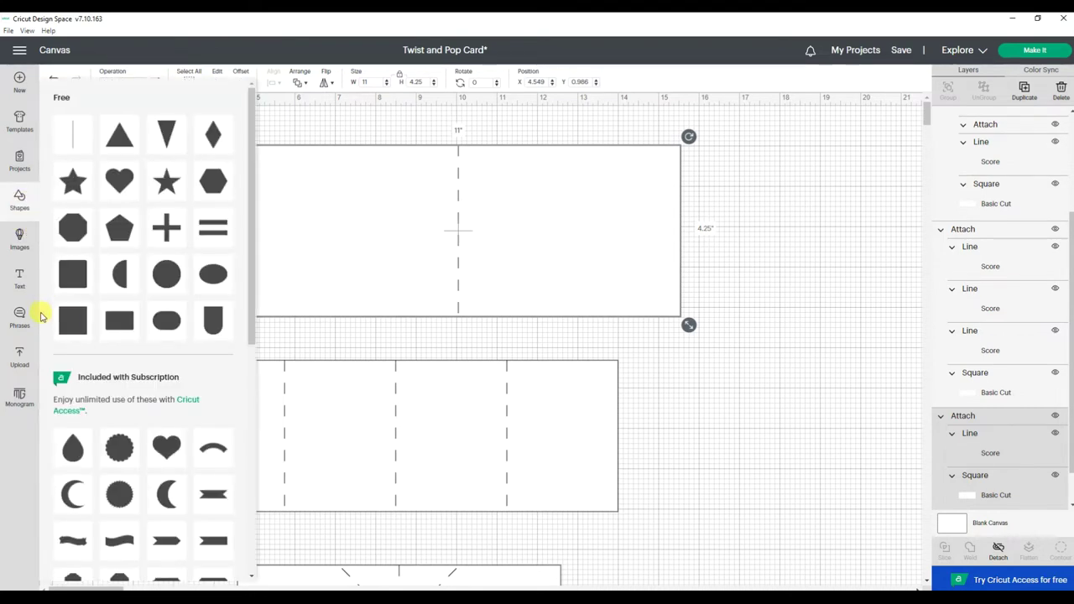
left_click(72, 324)
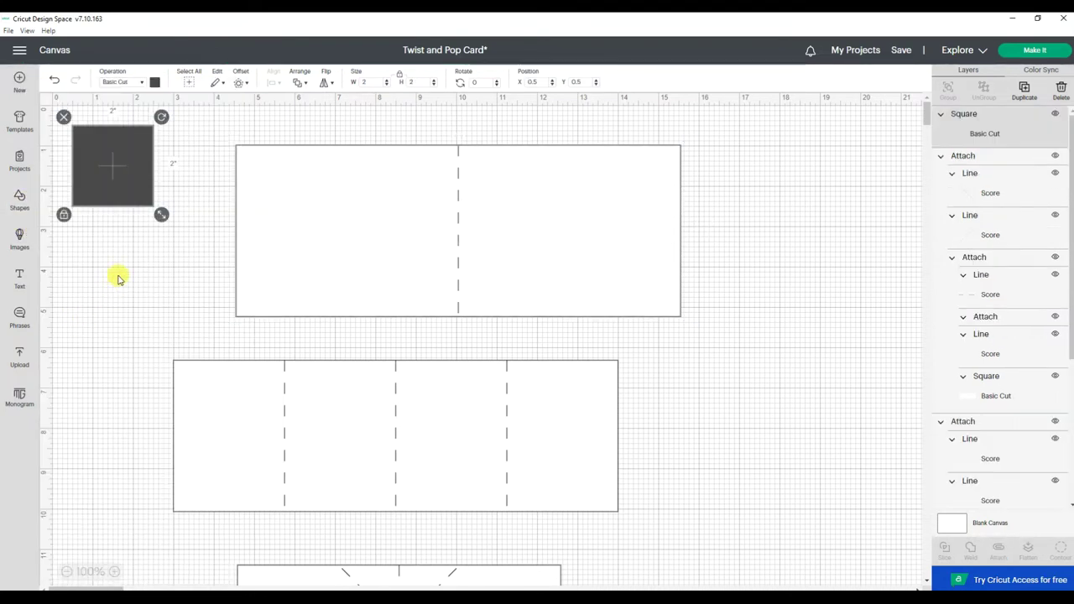
left_click_drag(159, 151, 467, 212)
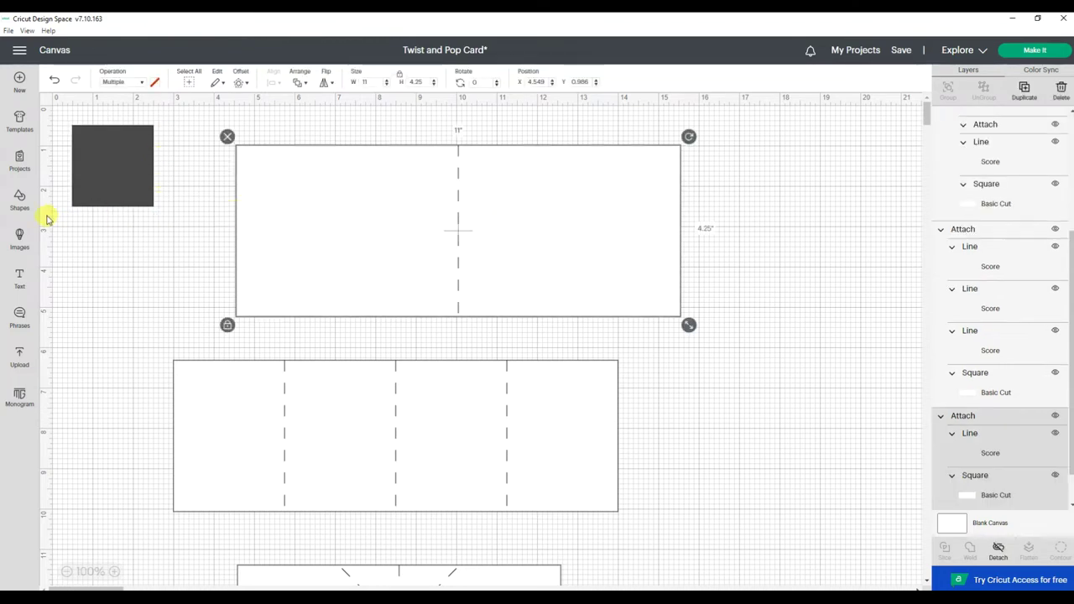
left_click(144, 170)
left_click_drag(143, 168, 146, 188)
left_click_drag(222, 229, 542, 201)
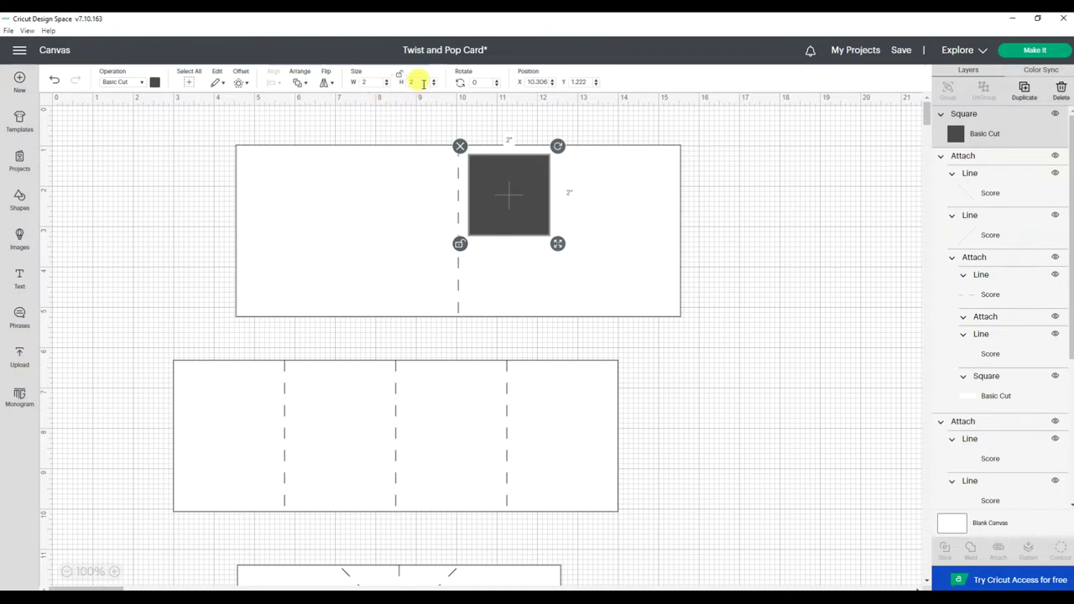
- Size the square to 4.25 in high and 5.5 in wide, covering the card's right half
left_click(414, 82)
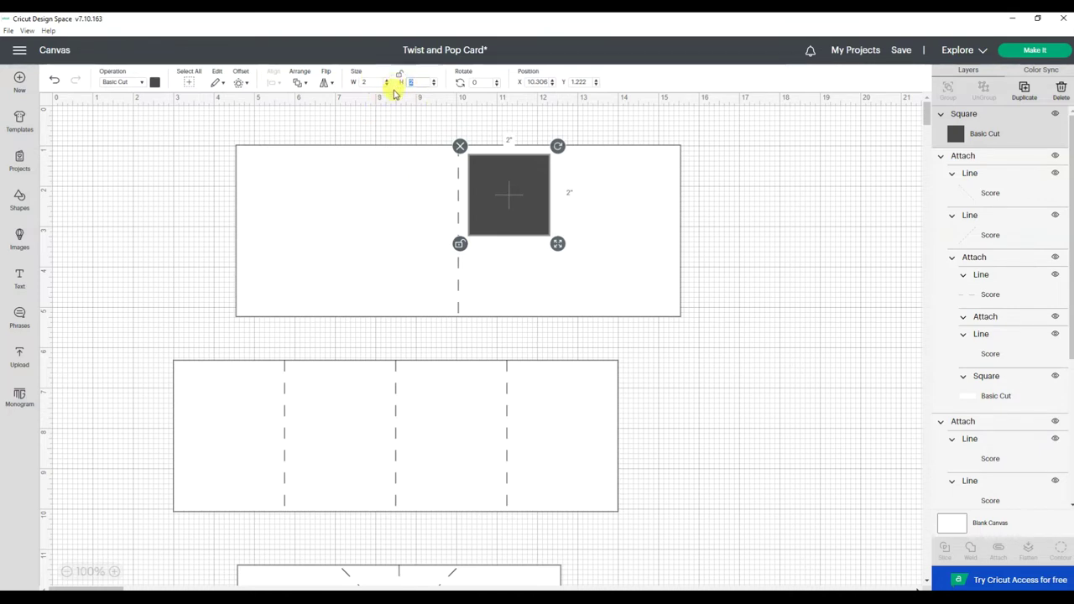
type("4.25")
key("Return")
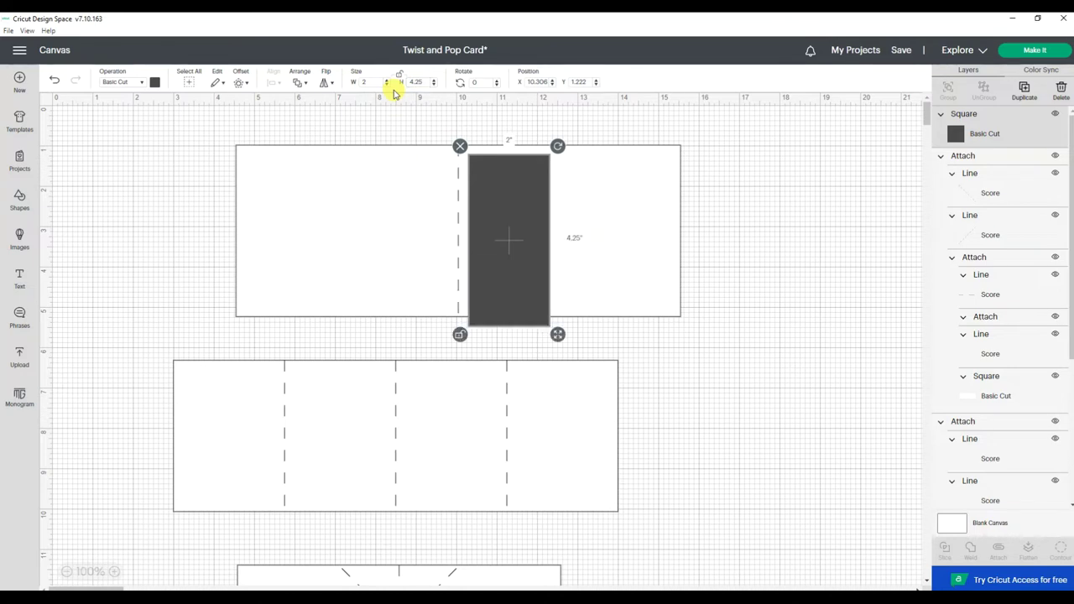
left_click_drag(551, 247, 599, 233)
left_click(708, 218)
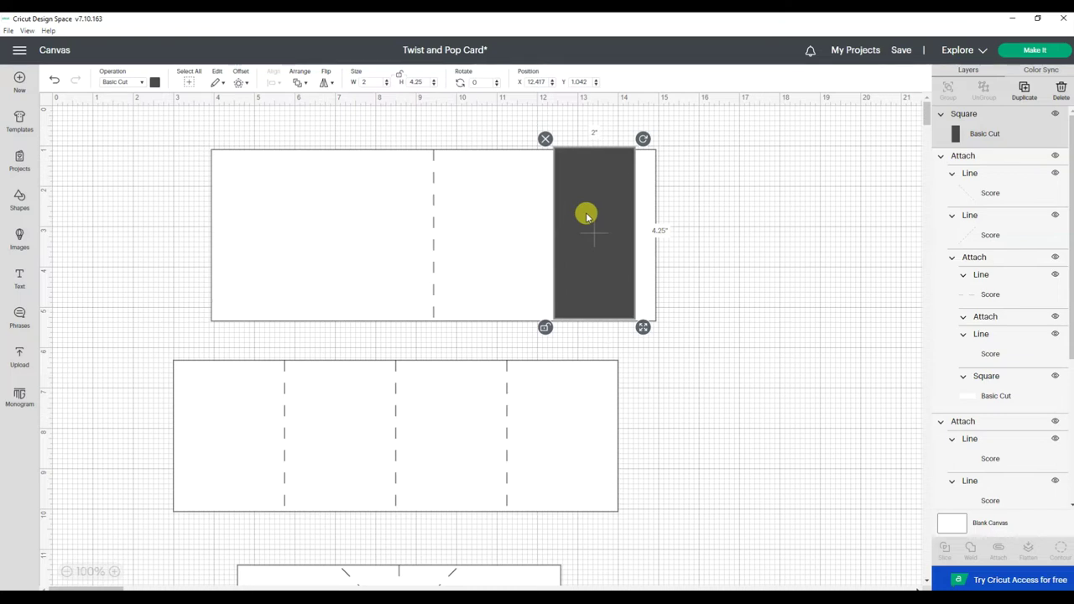
left_click(377, 81)
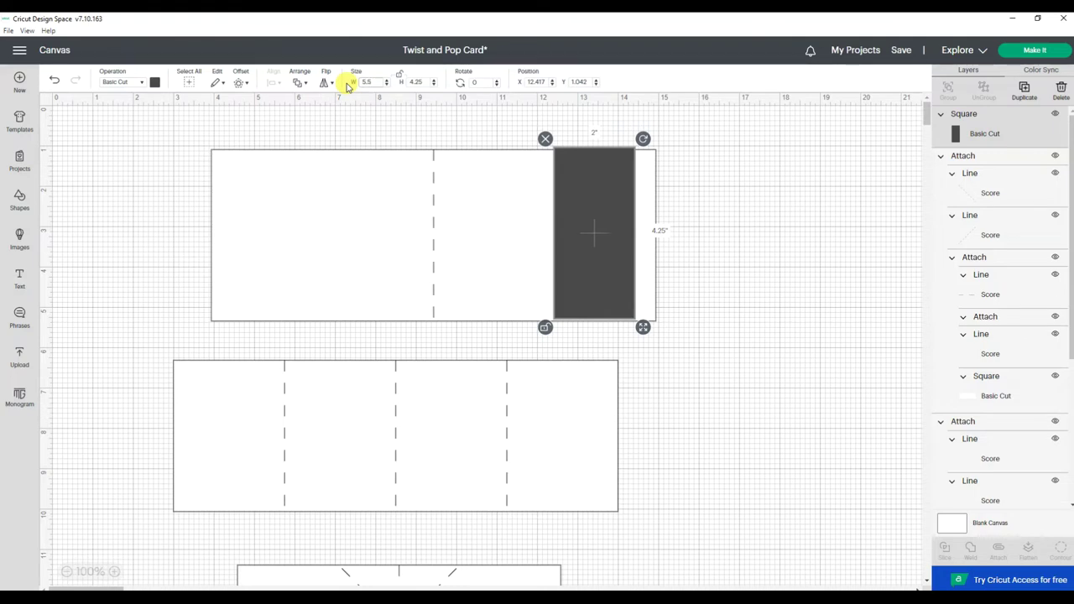
key("Return")
left_click(877, 234)
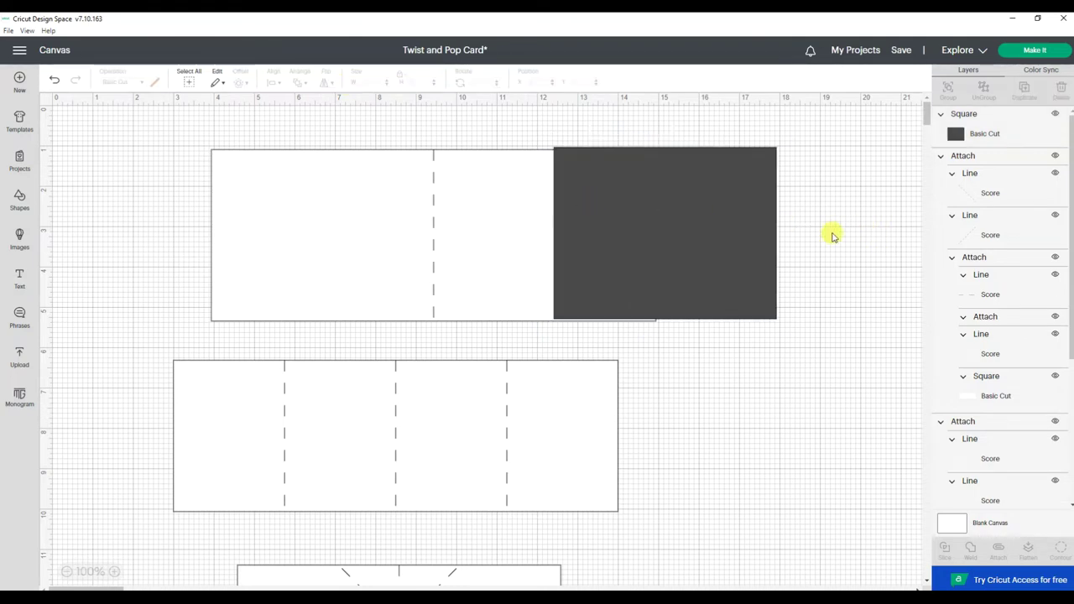
left_click_drag(714, 252, 627, 242)
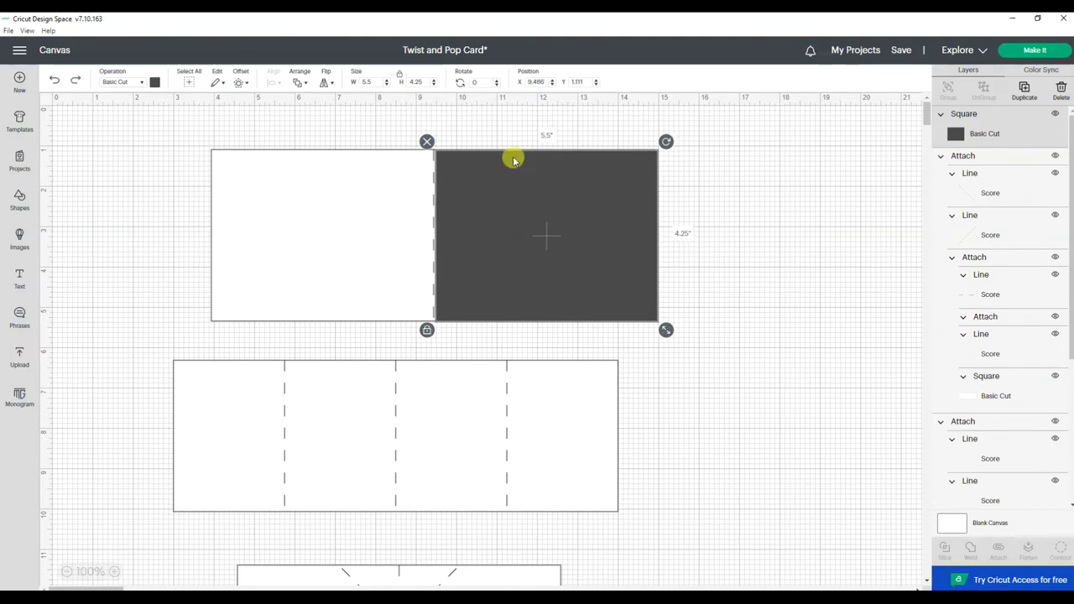
left_click(240, 84)
- Create an inward offset of the square at -0.25 in
left_click_drag(223, 149, 209, 153)
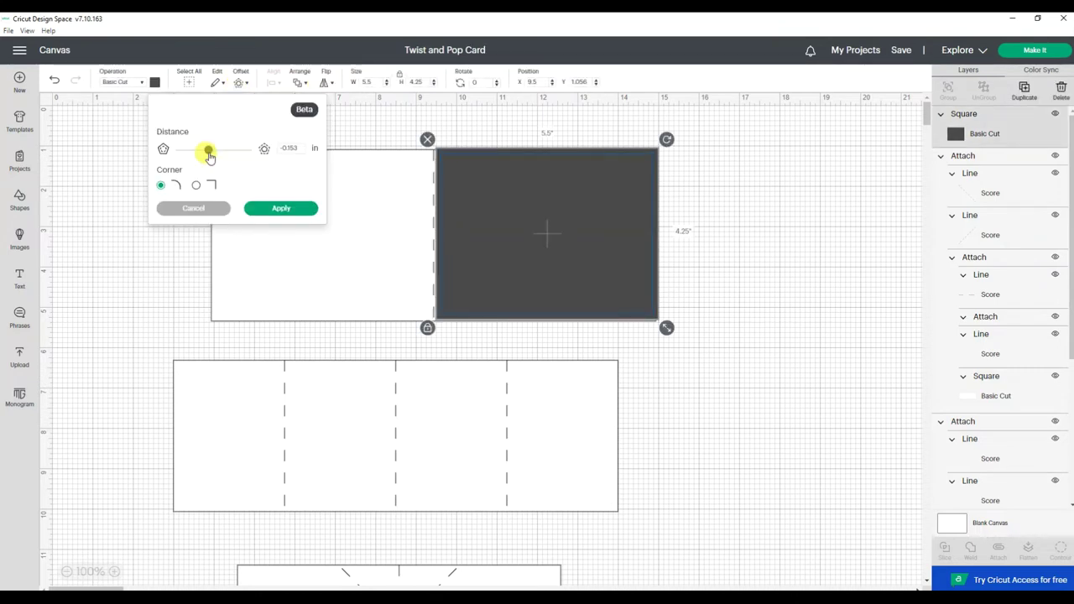
left_click_drag(209, 155, 206, 155)
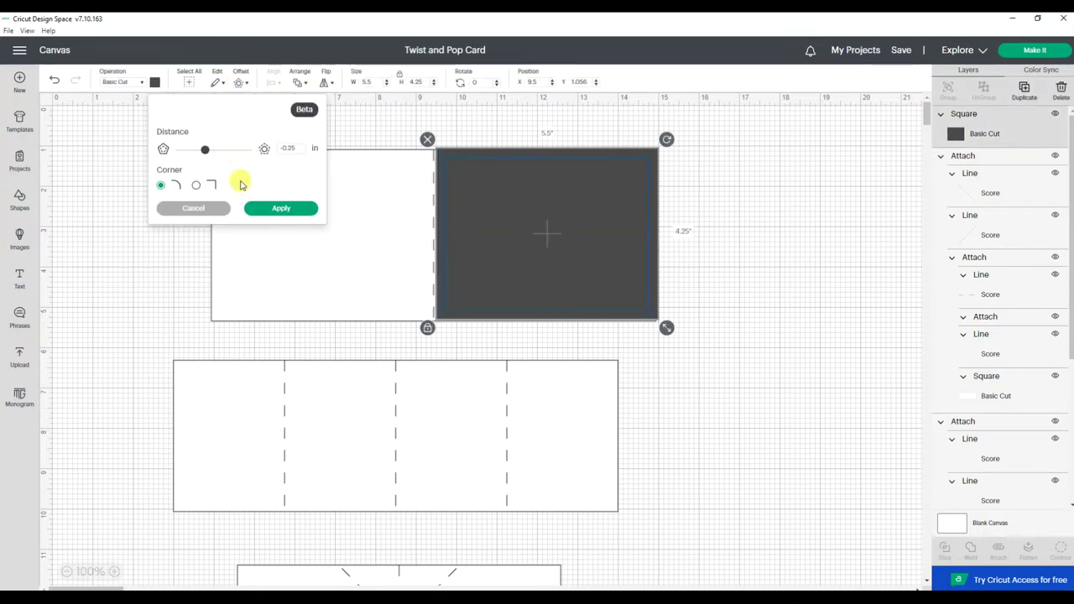
left_click(283, 209)
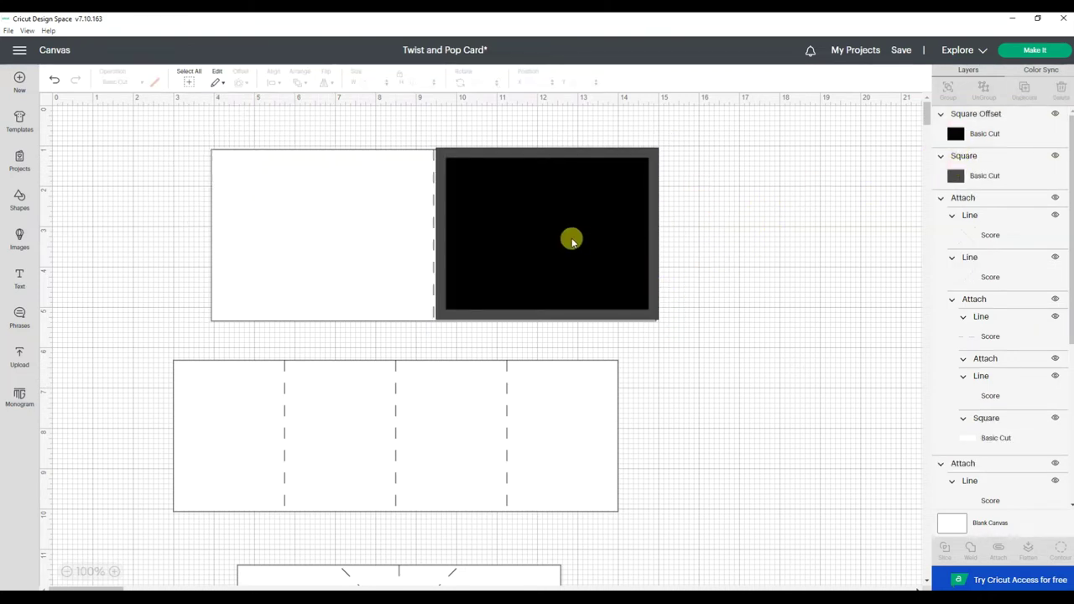
- Move the grey square to the lower right and place the black inset panel on the card's right half
left_click_drag(569, 240, 770, 241)
left_click(503, 232)
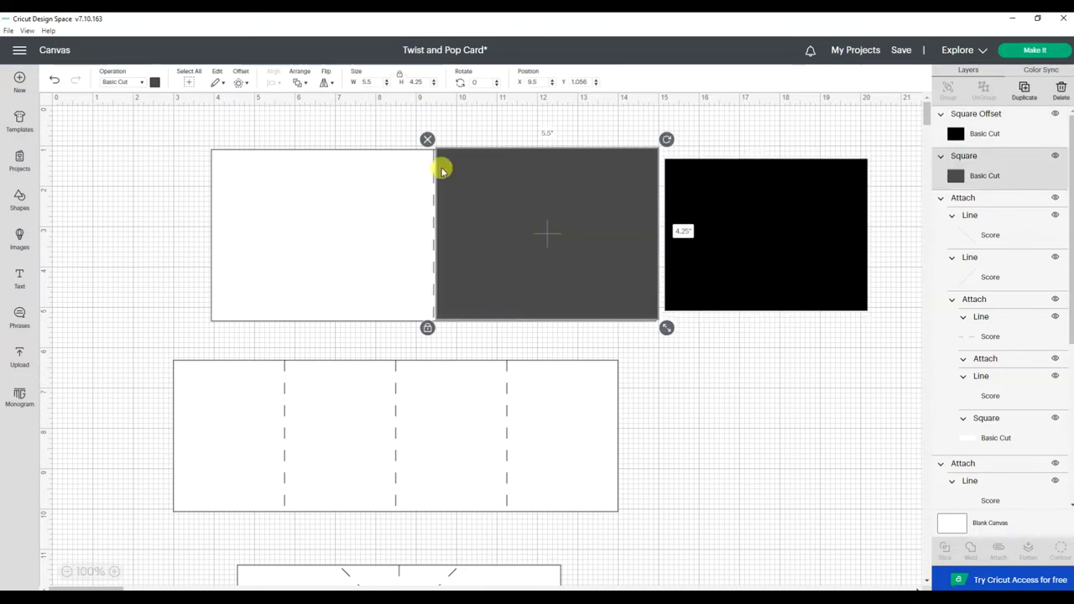
left_click_drag(569, 278, 775, 364)
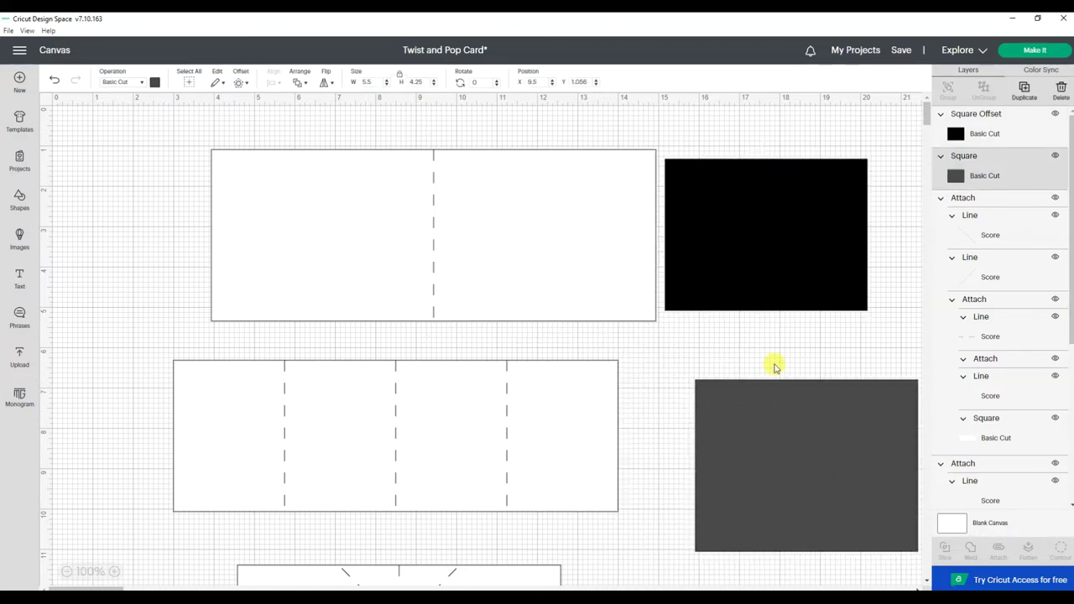
left_click_drag(787, 257, 579, 247)
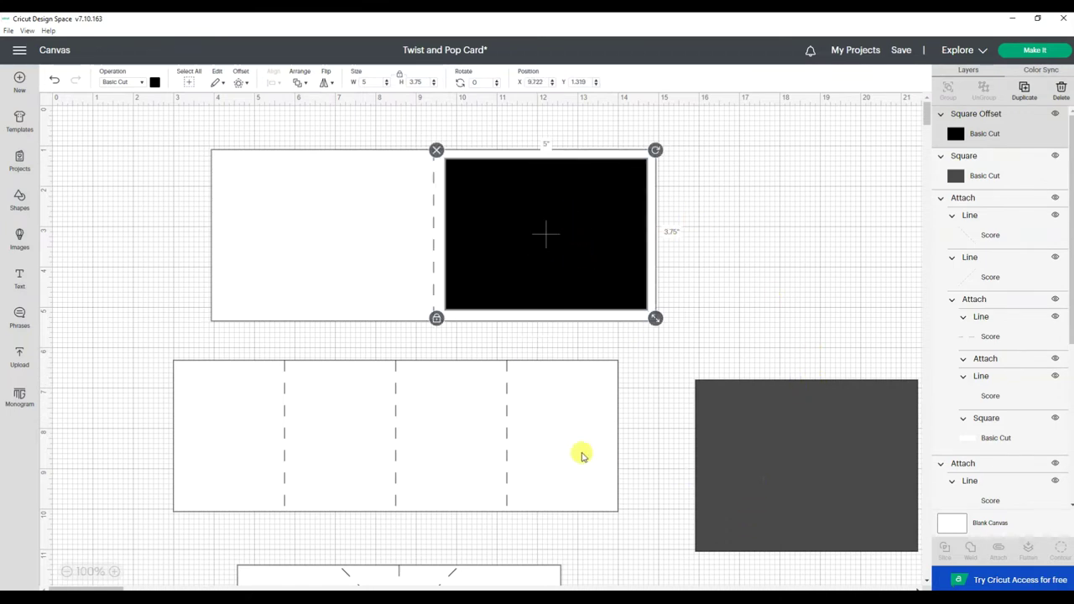
left_click(558, 442)
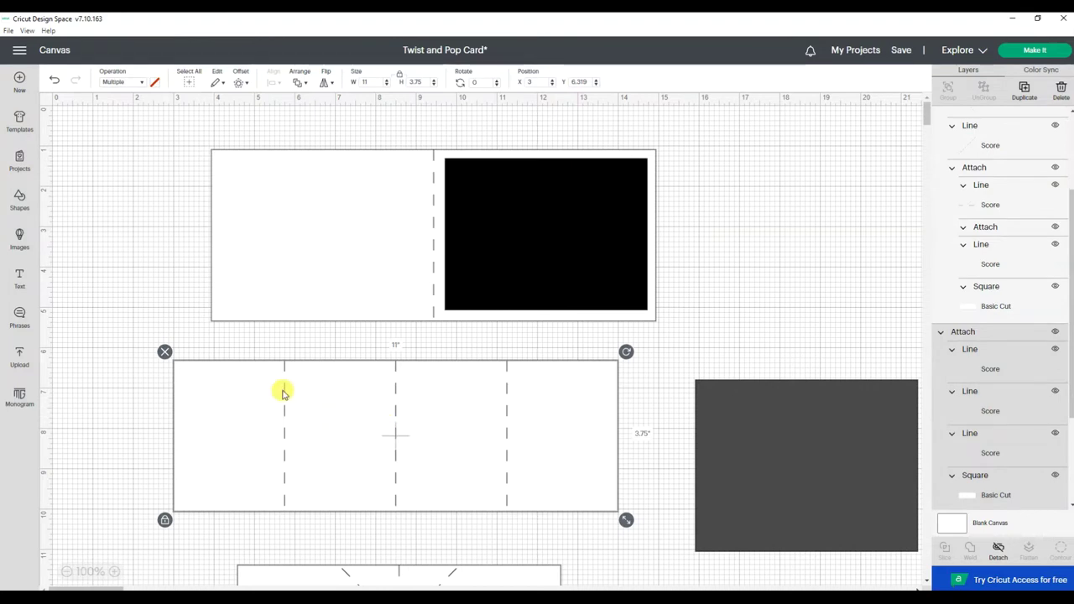
- Resize the grey square beside the four-panel card into a 2.75 × 3.75 in rectangle
left_click_drag(803, 482, 741, 455)
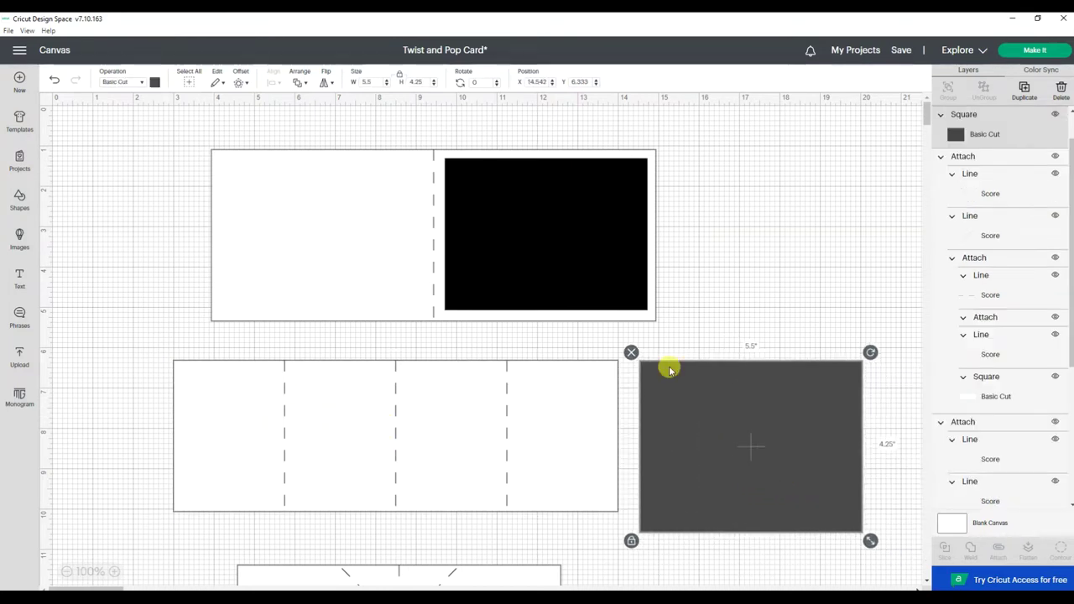
left_click(400, 78)
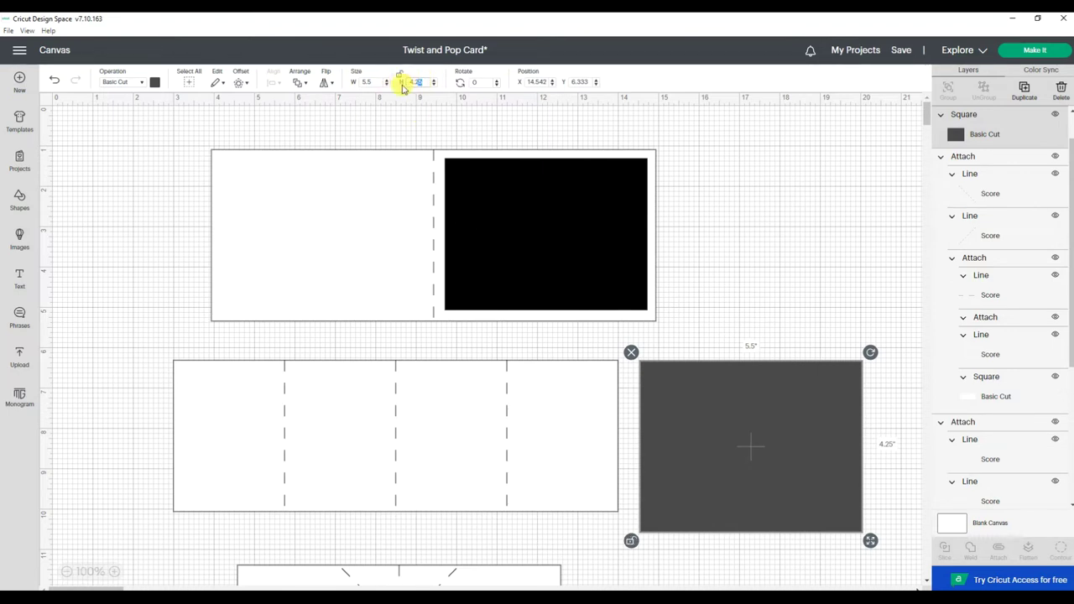
left_click(400, 85)
type("3.75")
key("Return")
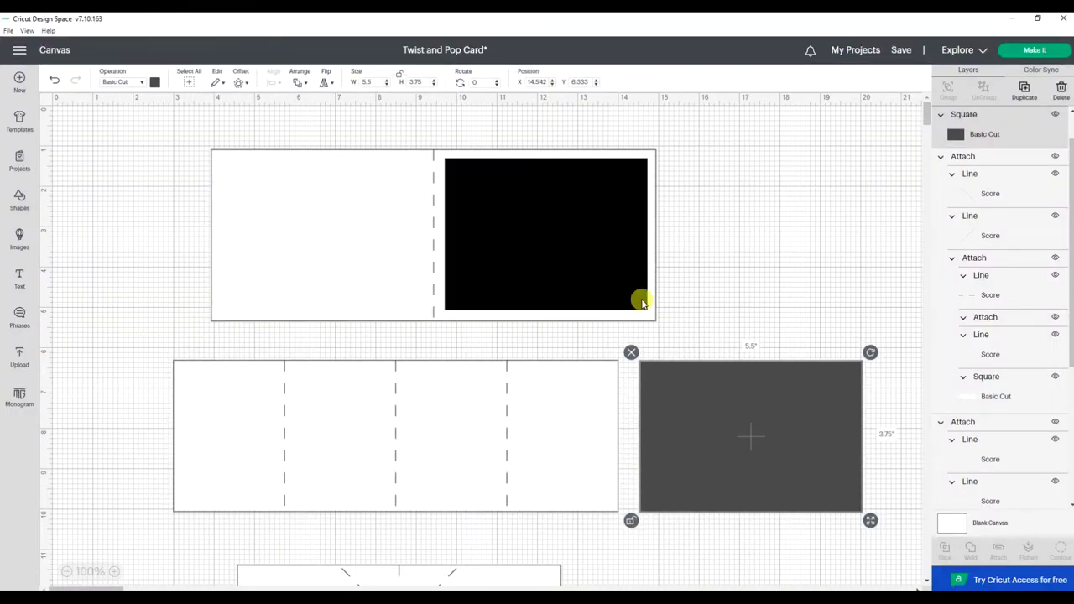
left_click(370, 80)
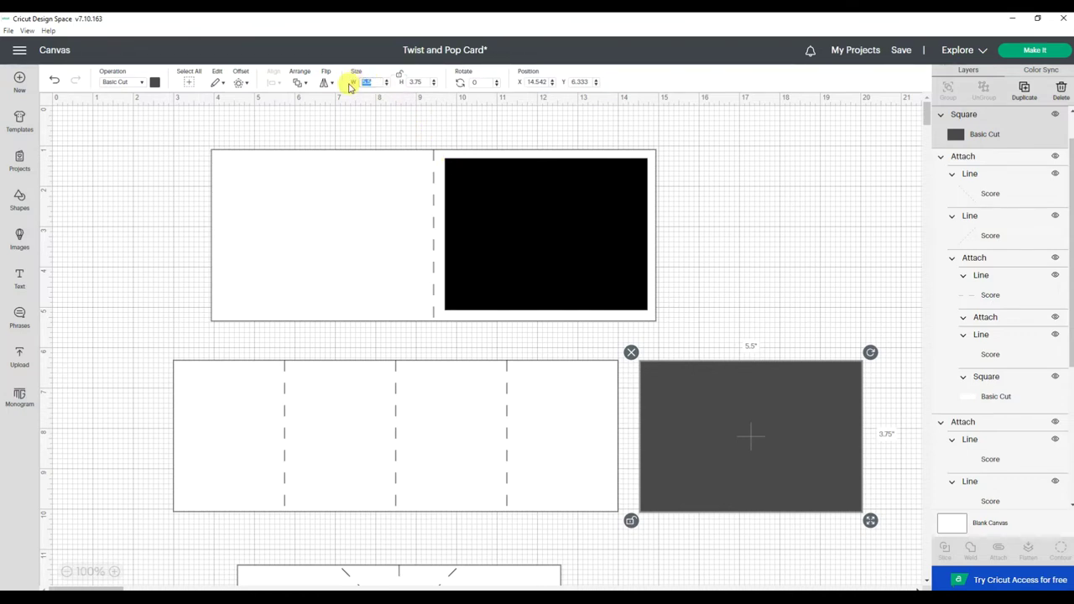
type("2.75")
key("Return")
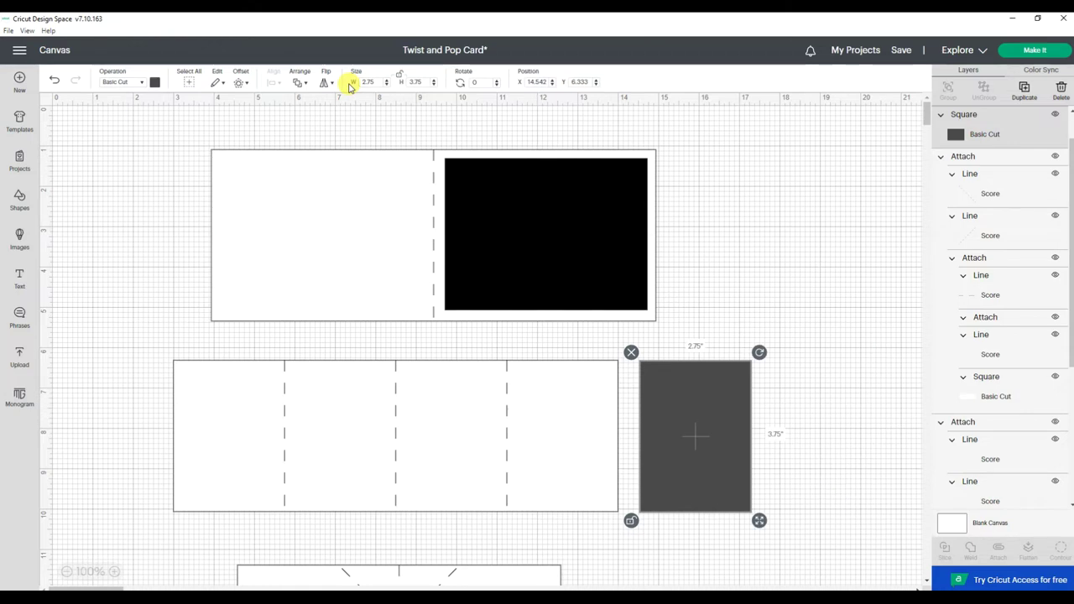
- Offset the rectangle by -0.25 in and move the black inset onto the first accordion panel
left_click_drag(691, 460, 572, 457)
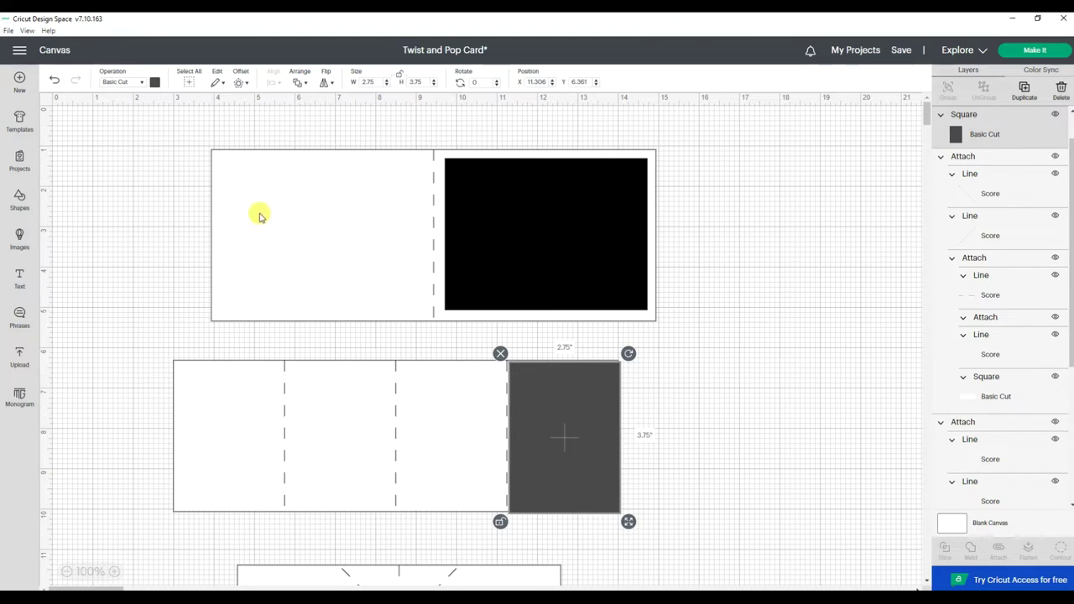
left_click(238, 84)
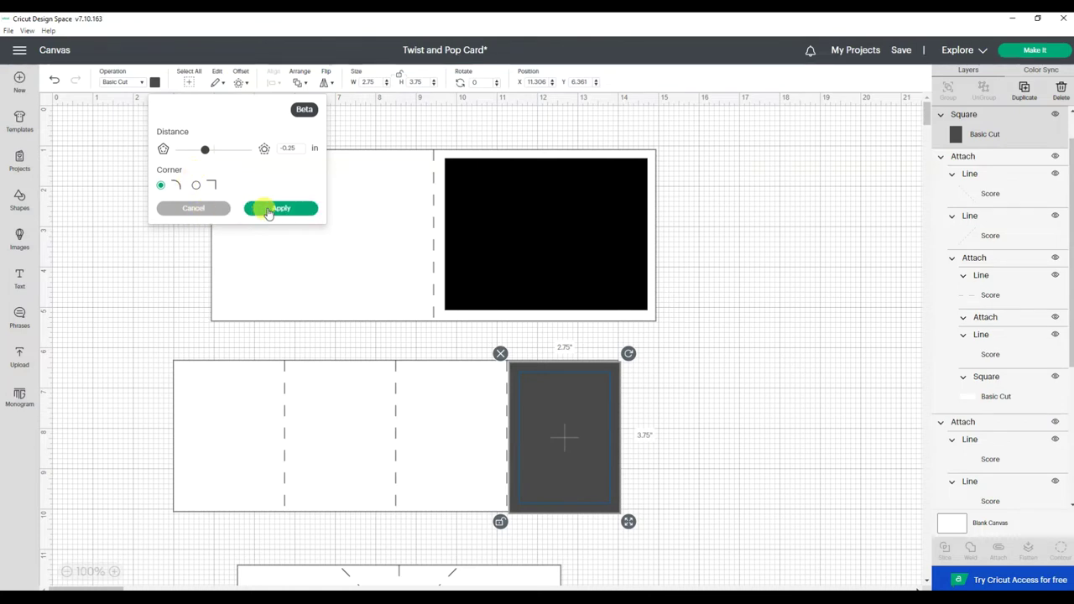
left_click(269, 209)
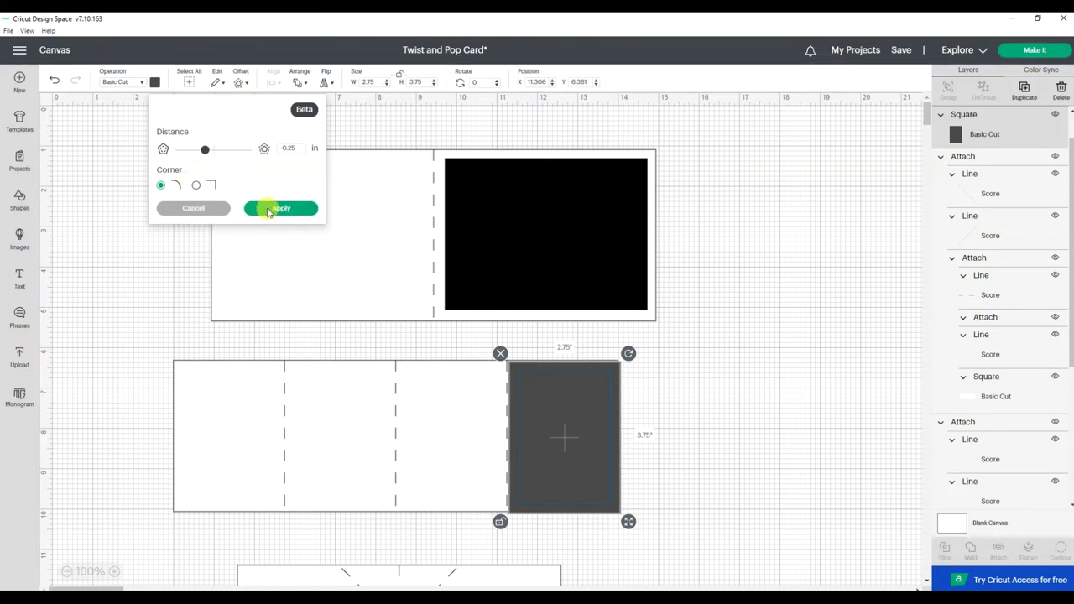
left_click(748, 383)
left_click_drag(593, 453, 254, 450)
left_click_drag(612, 446, 812, 425)
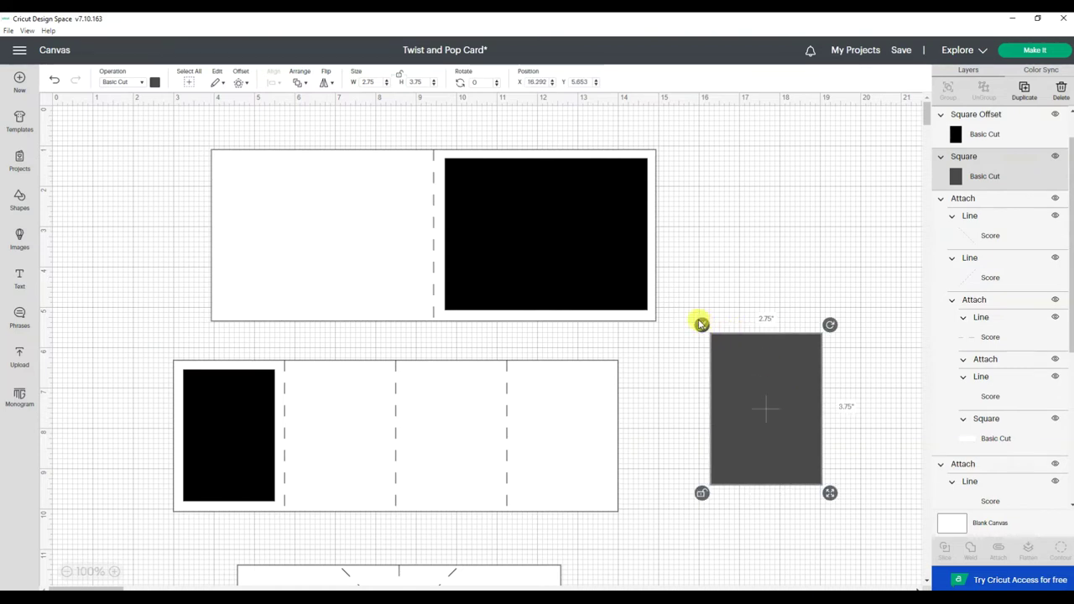
left_click(702, 325)
- Duplicate the black inset and place the copy on the second accordion panel
left_click(215, 418)
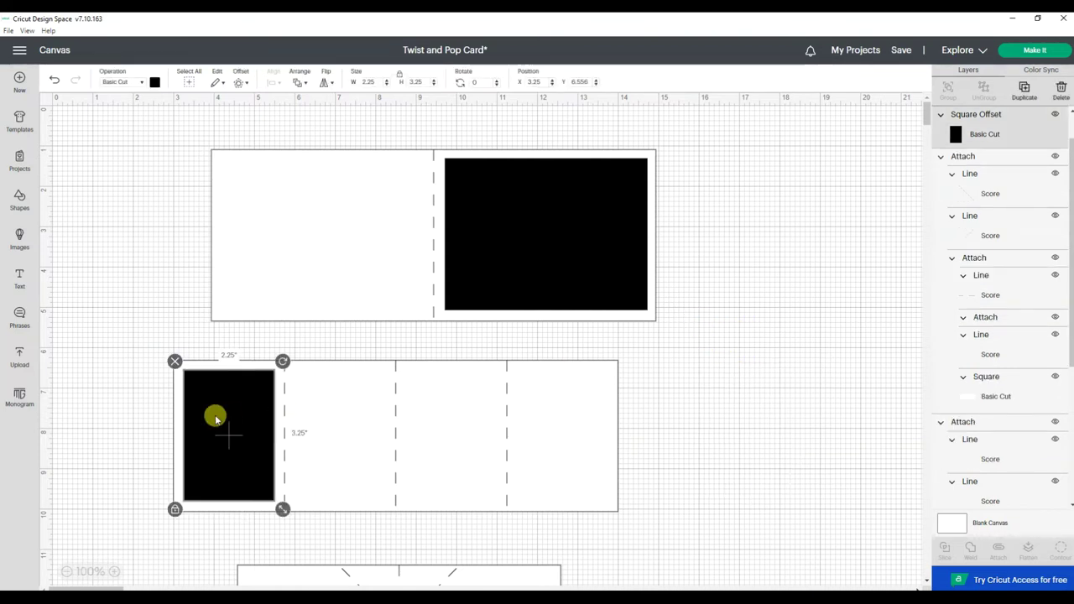
right_click(215, 418)
left_click(248, 367)
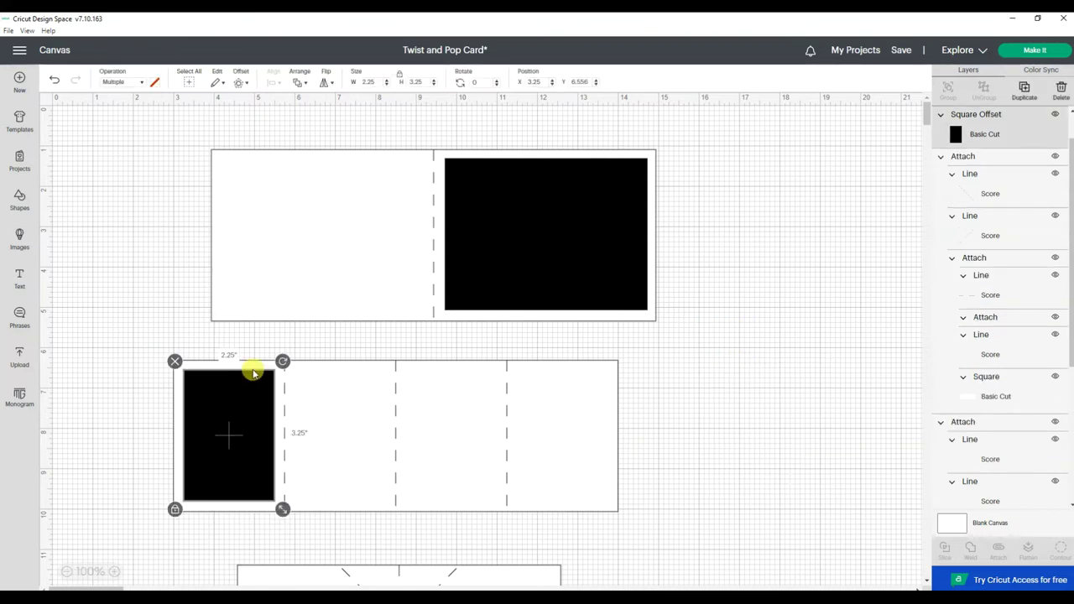
left_click_drag(297, 498, 372, 460)
left_click(372, 460)
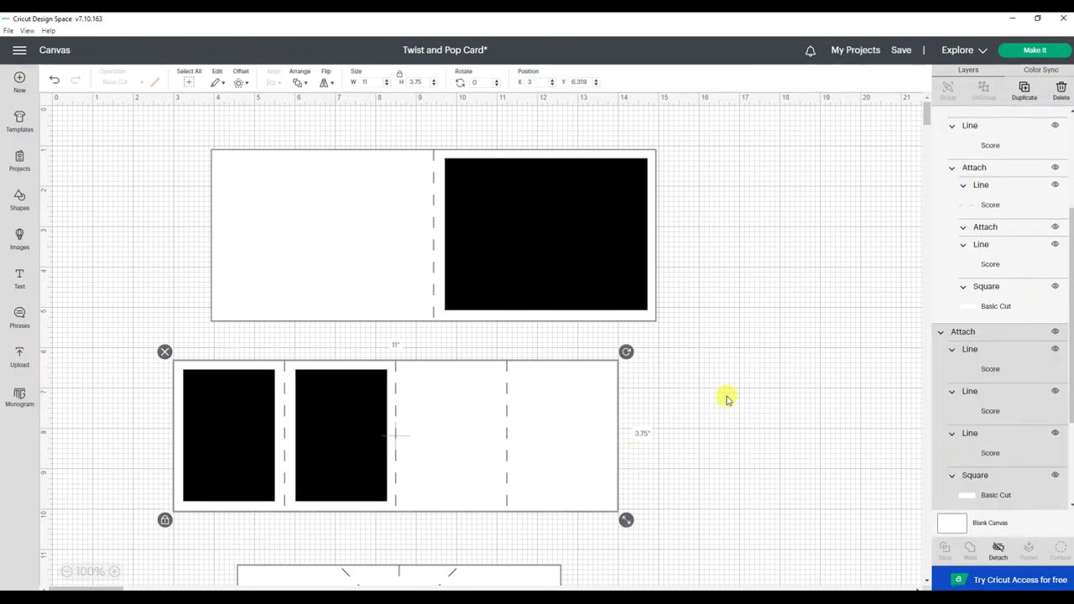
left_click(711, 400)
- Duplicate the second inset with Ctrl+D and position the copy on the third accordion panel
left_click(340, 453)
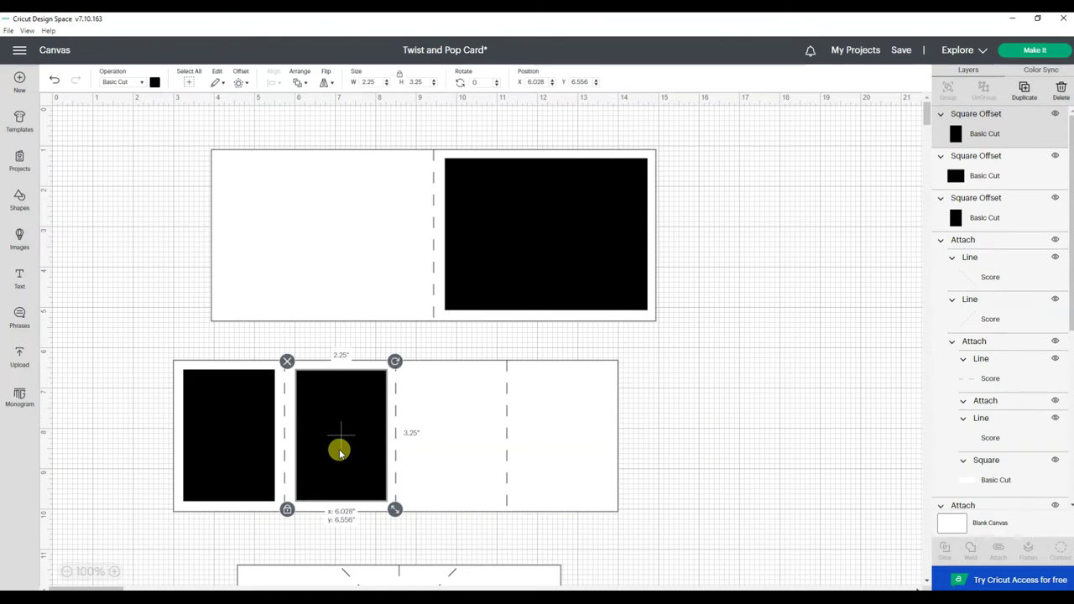
right_click(340, 454)
key("Escape")
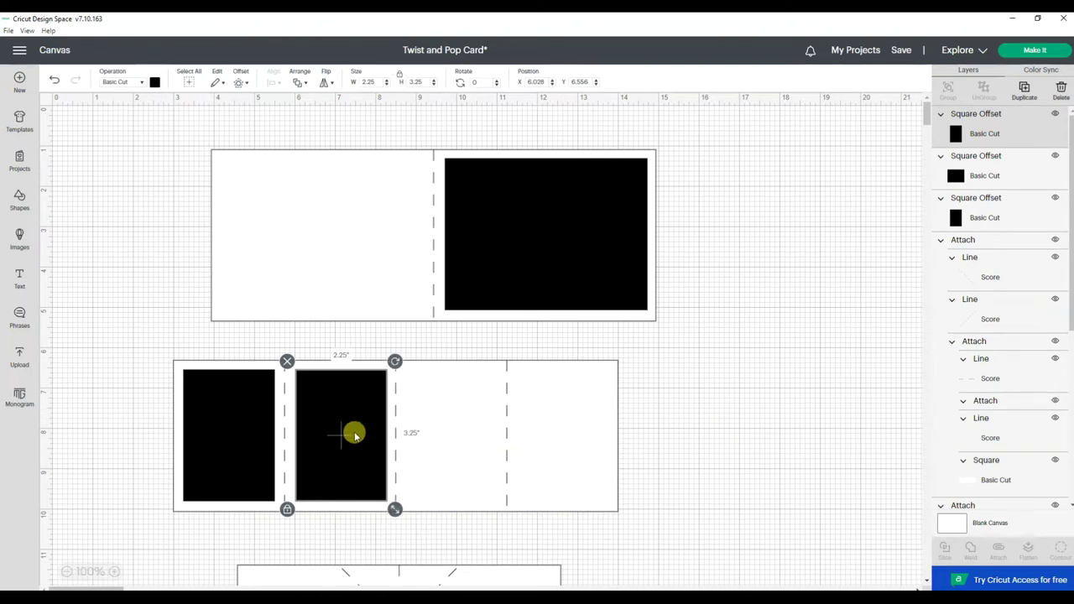
key("ctrl+d")
left_click_drag(391, 487, 462, 472)
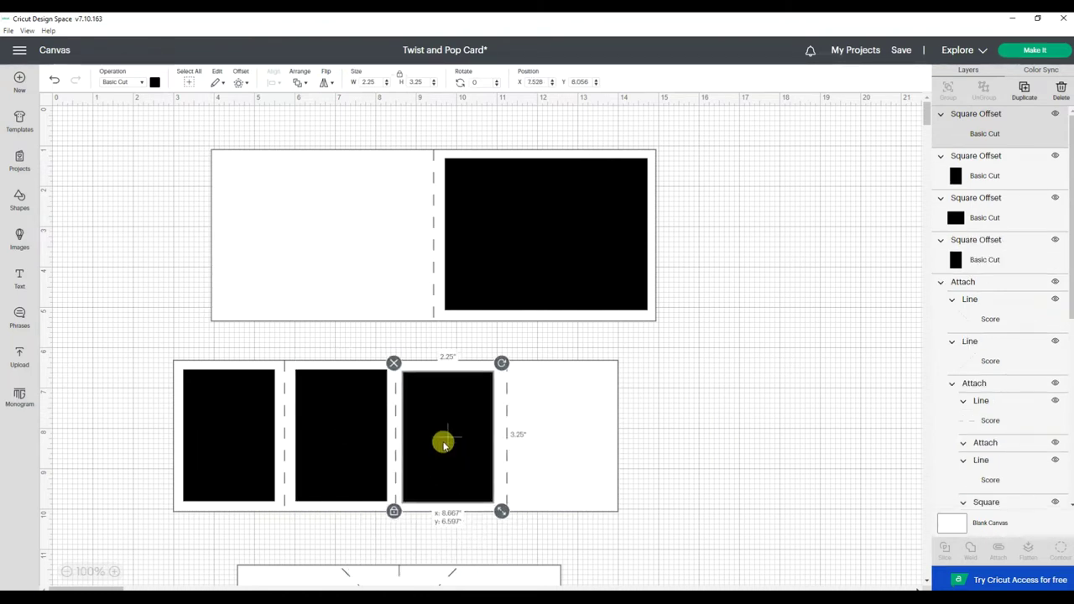
left_click_drag(445, 445, 449, 443)
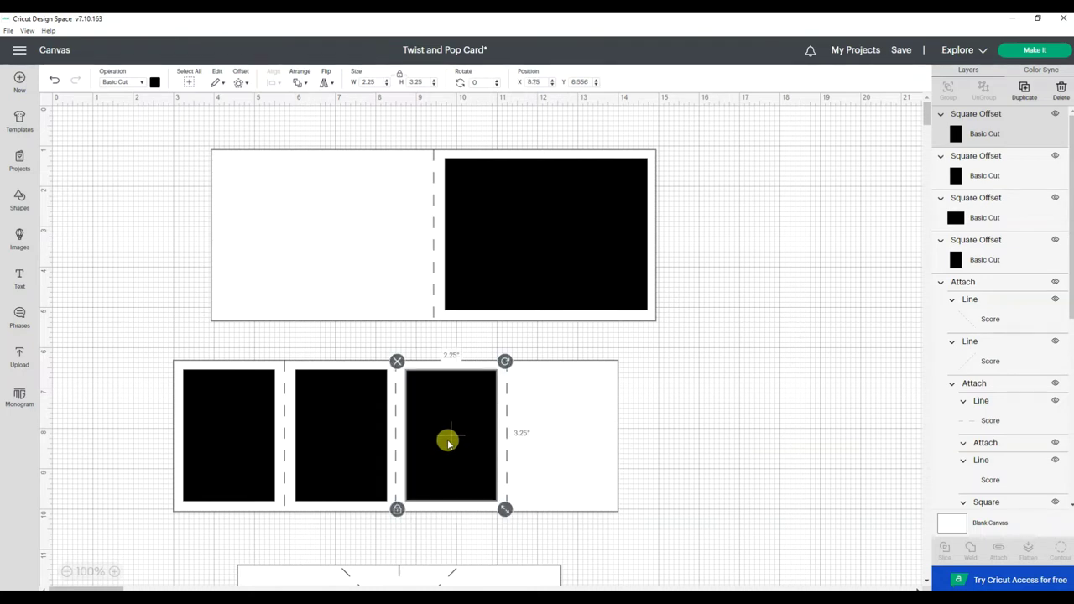
- Duplicate the third inset and place the copy on the fourth accordion panel
right_click(449, 443)
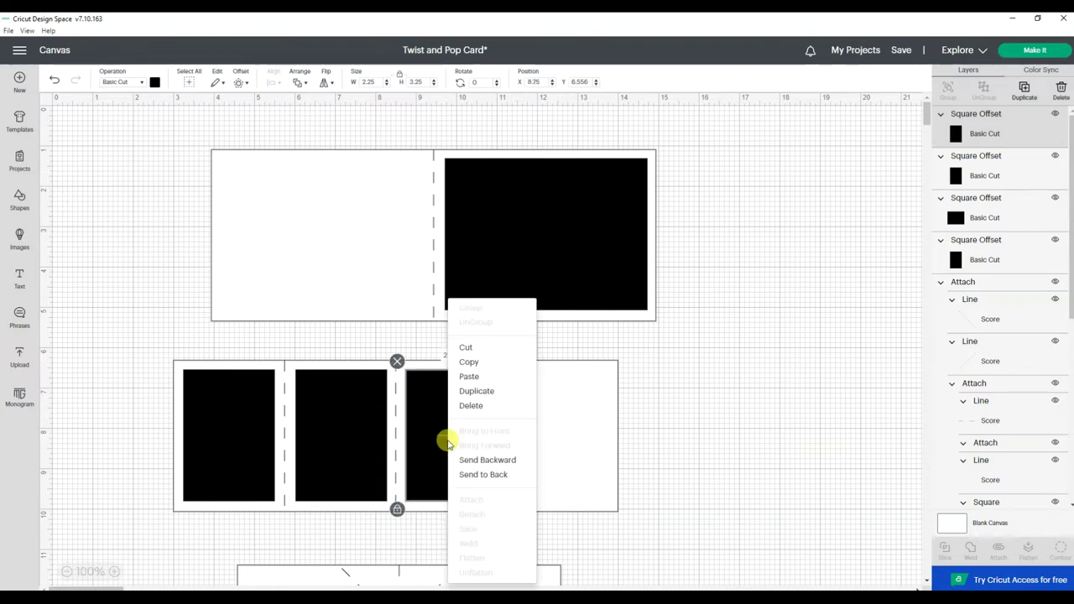
left_click(492, 398)
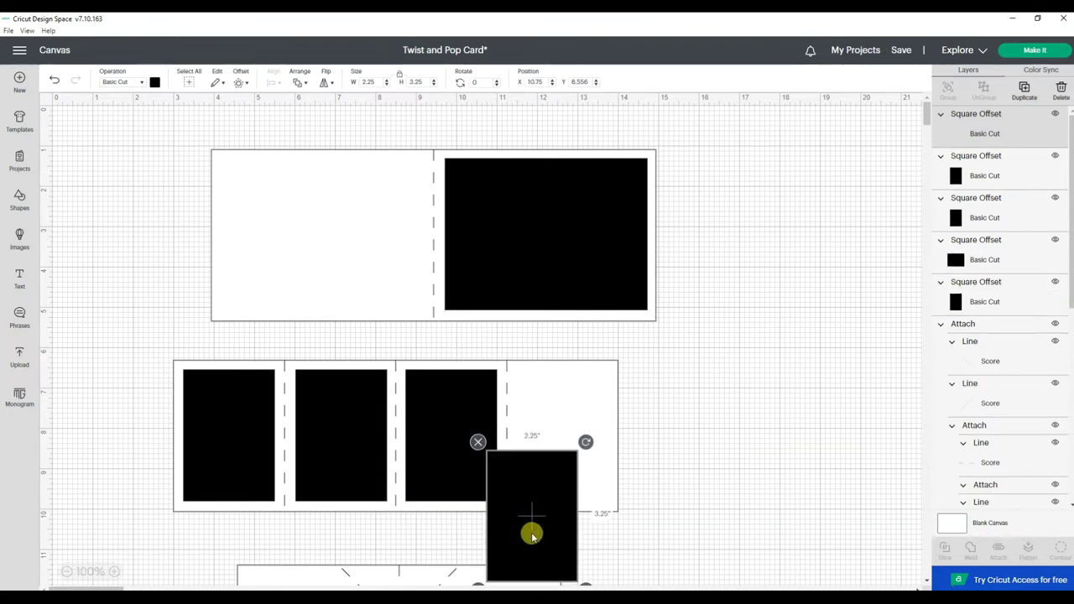
left_click_drag(530, 532, 565, 443)
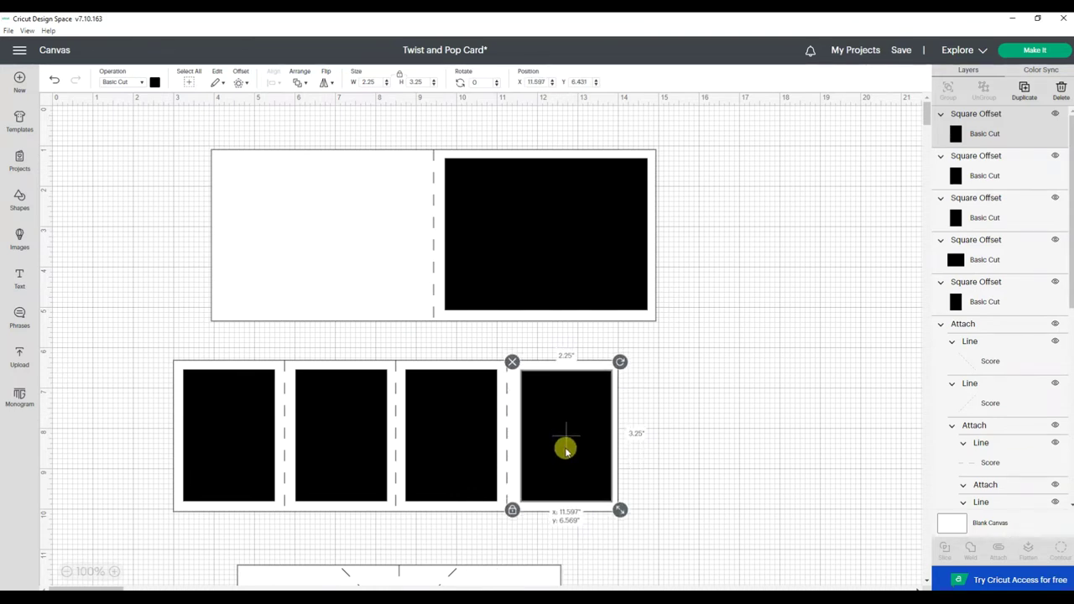
left_click(710, 393)
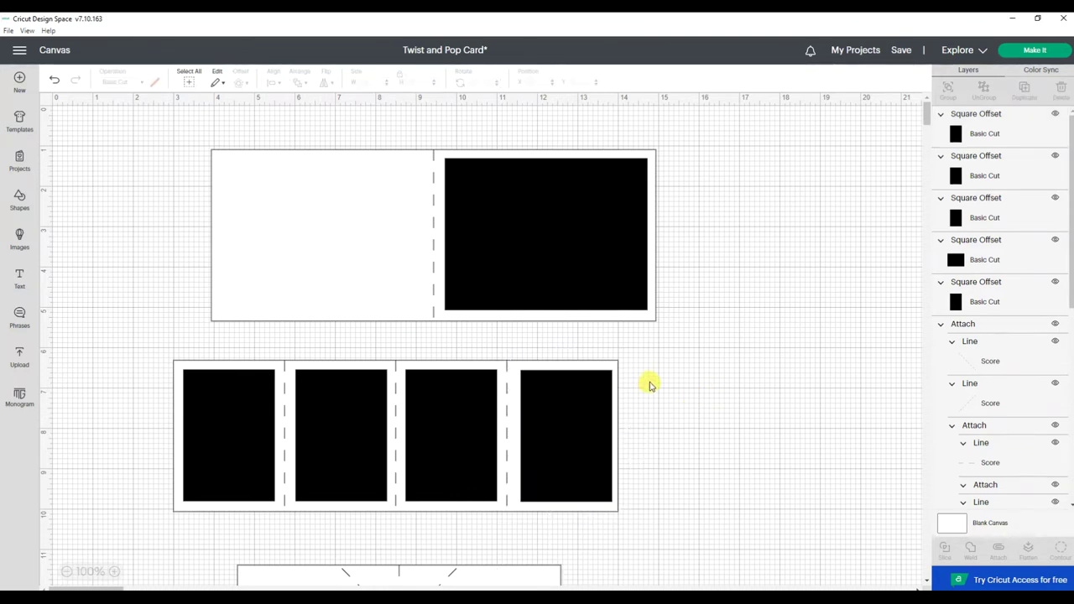
left_click(568, 290)
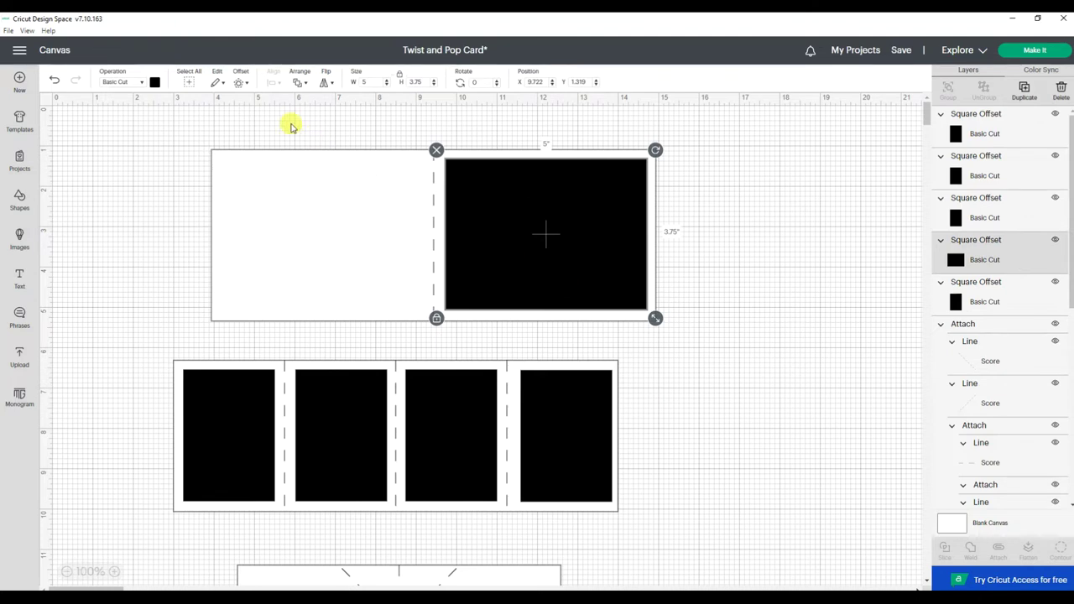
- Change the top panel's black inset to light purple
left_click(155, 83)
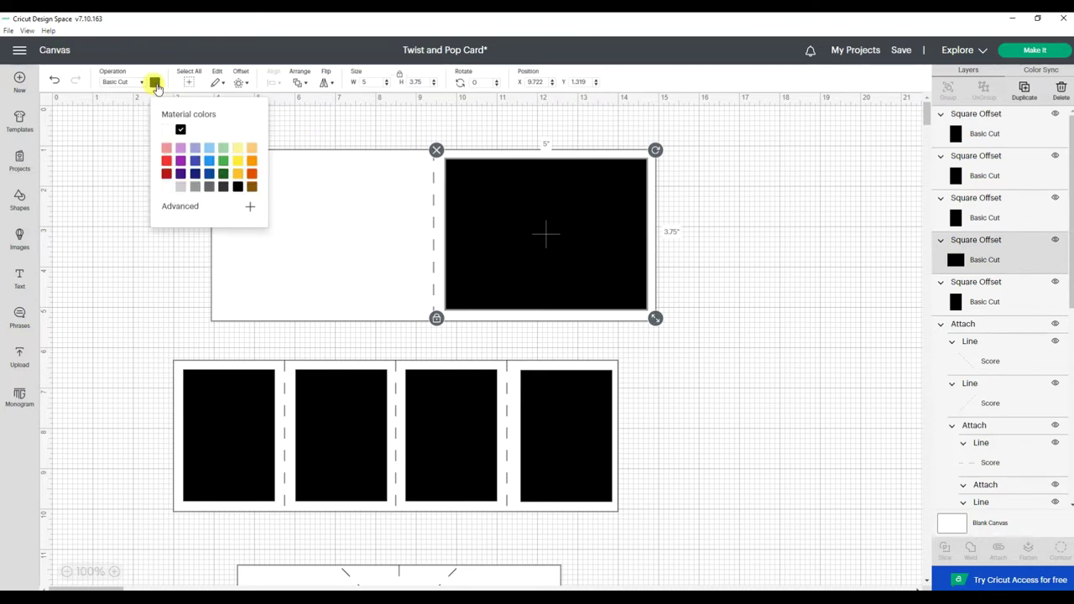
left_click(194, 149)
left_click(713, 217)
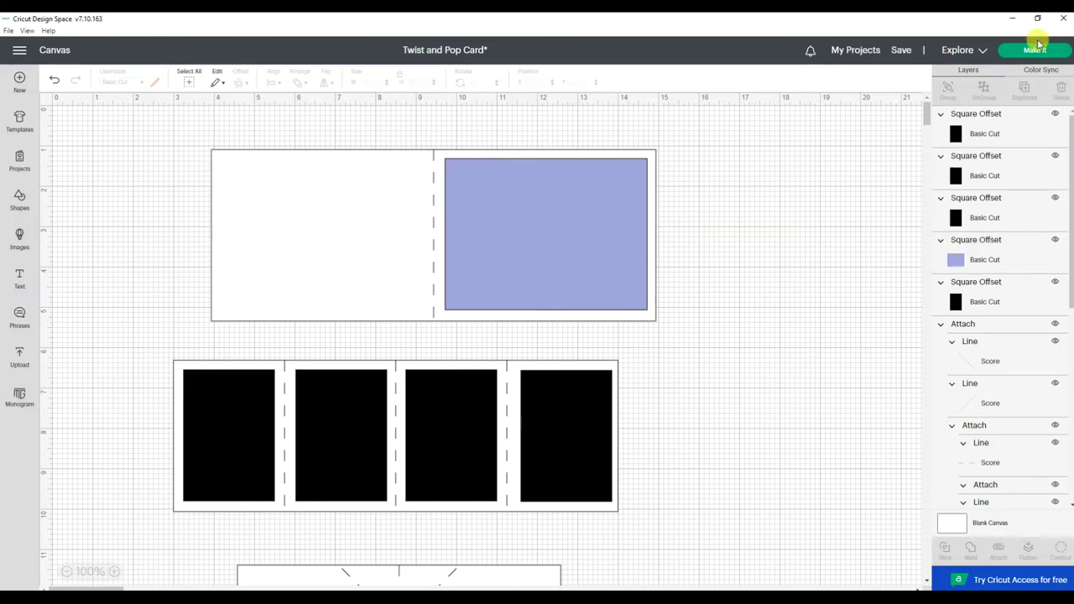
- In Color Sync, recolour the black accordion insets to match the light purple
left_click(1038, 72)
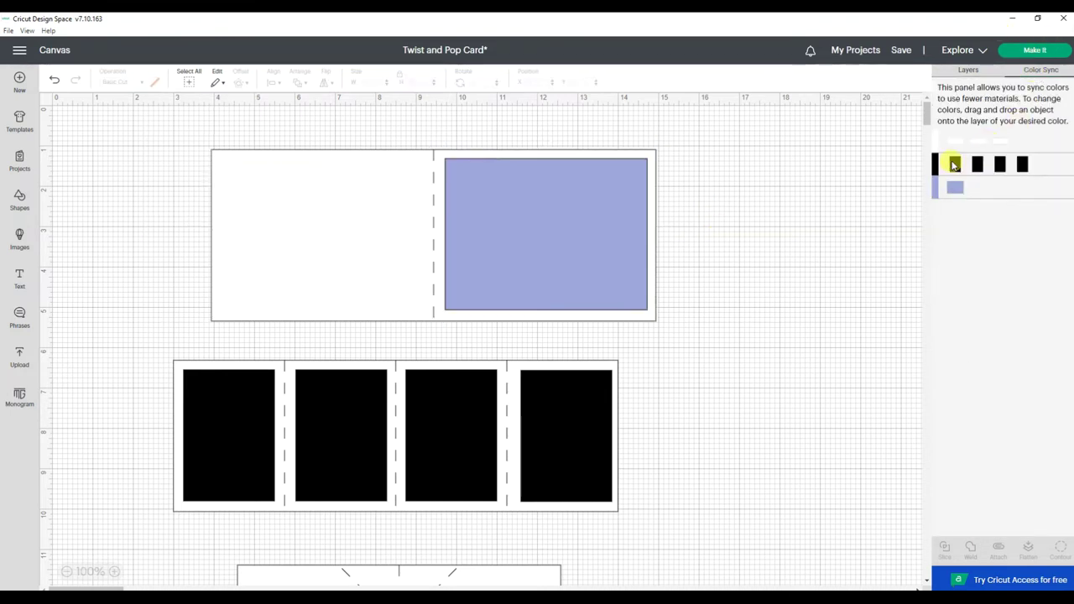
left_click_drag(964, 180, 979, 190)
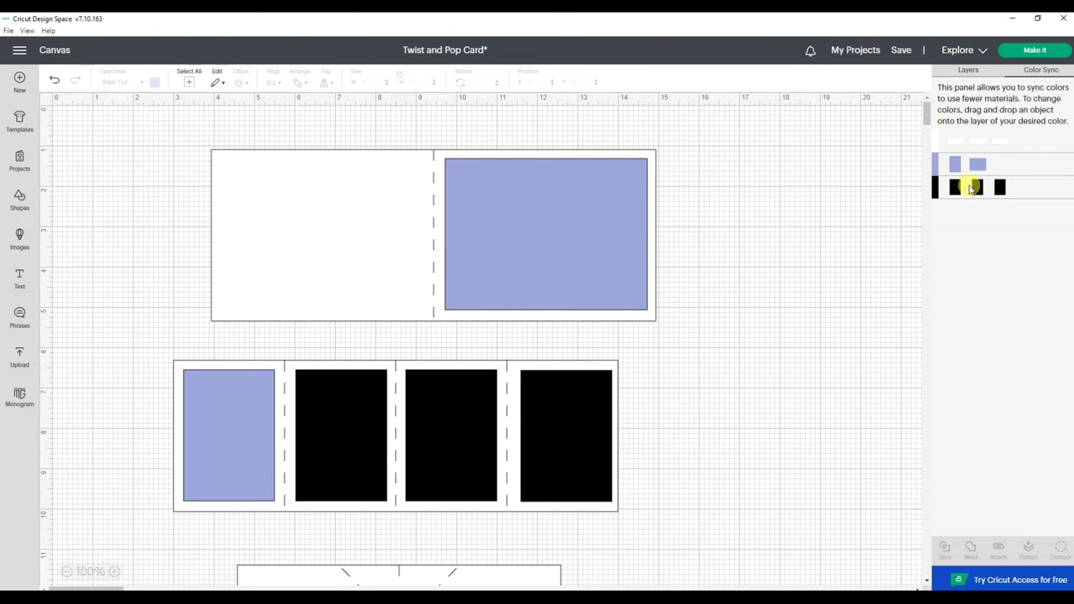
left_click_drag(971, 189, 1015, 169)
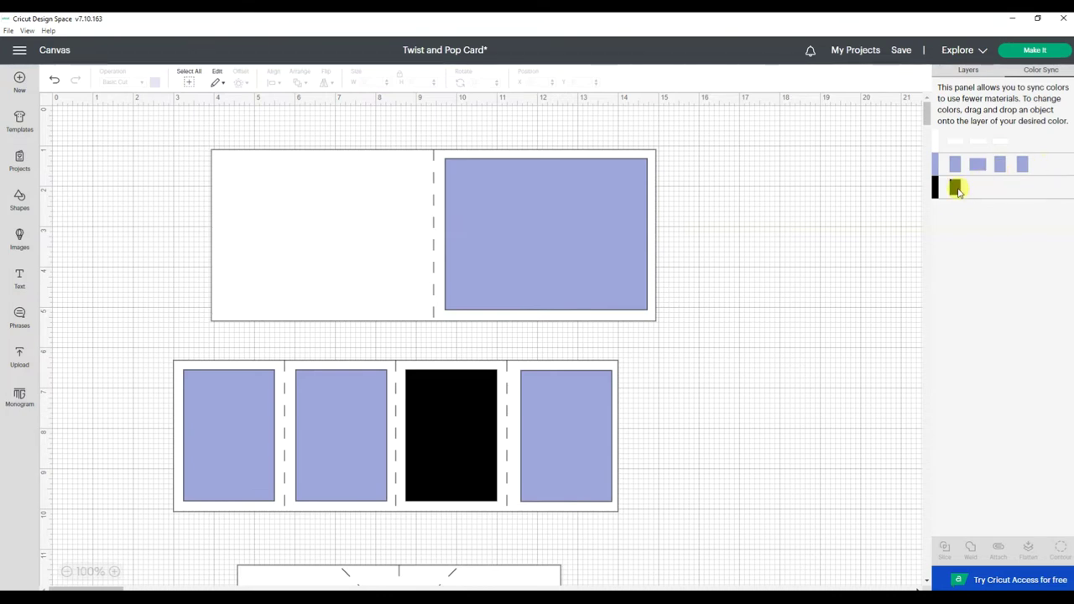
left_click_drag(959, 191, 1027, 163)
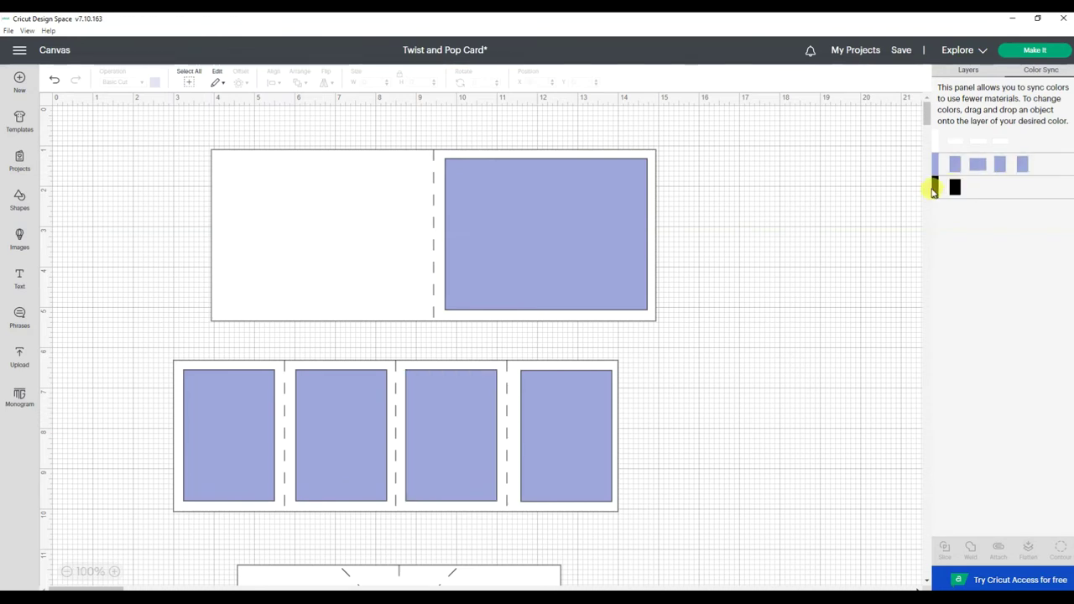
left_click(968, 71)
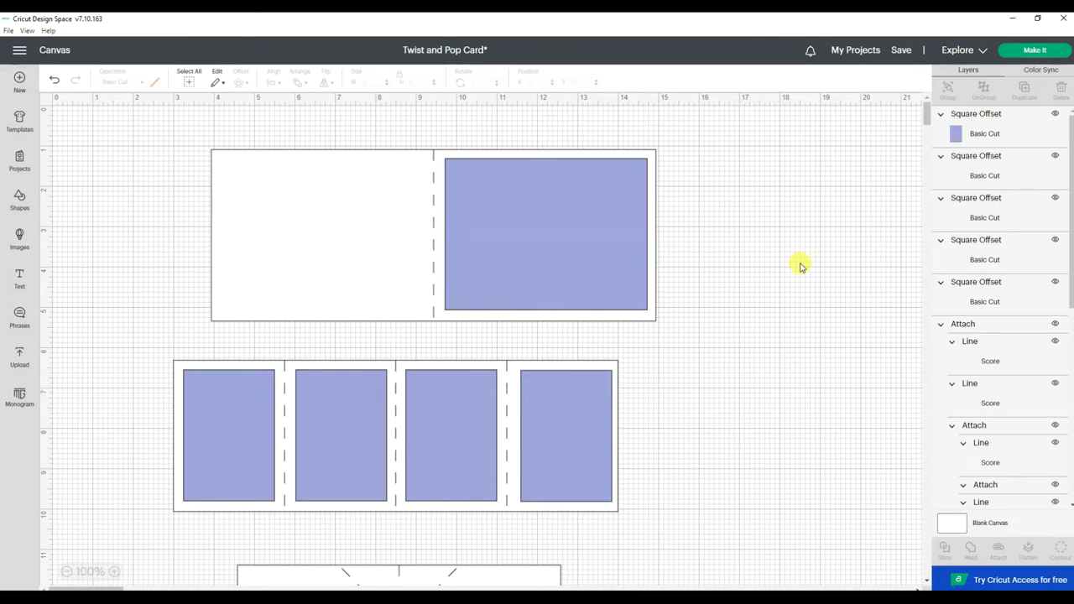